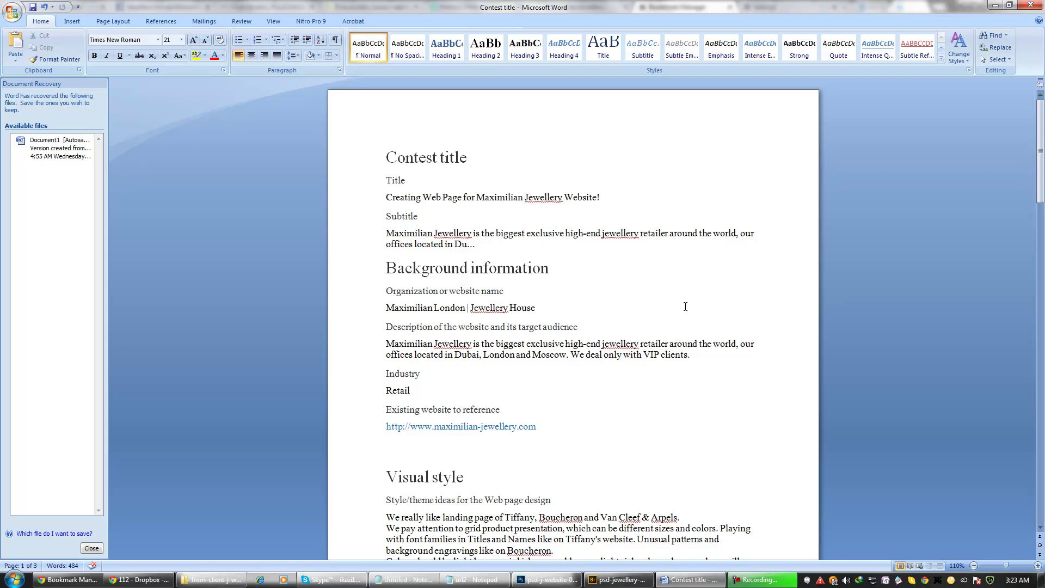
- Read the contest brief's title, background information, existing website reference and Visual style section
scroll(675, 297, down, 2)
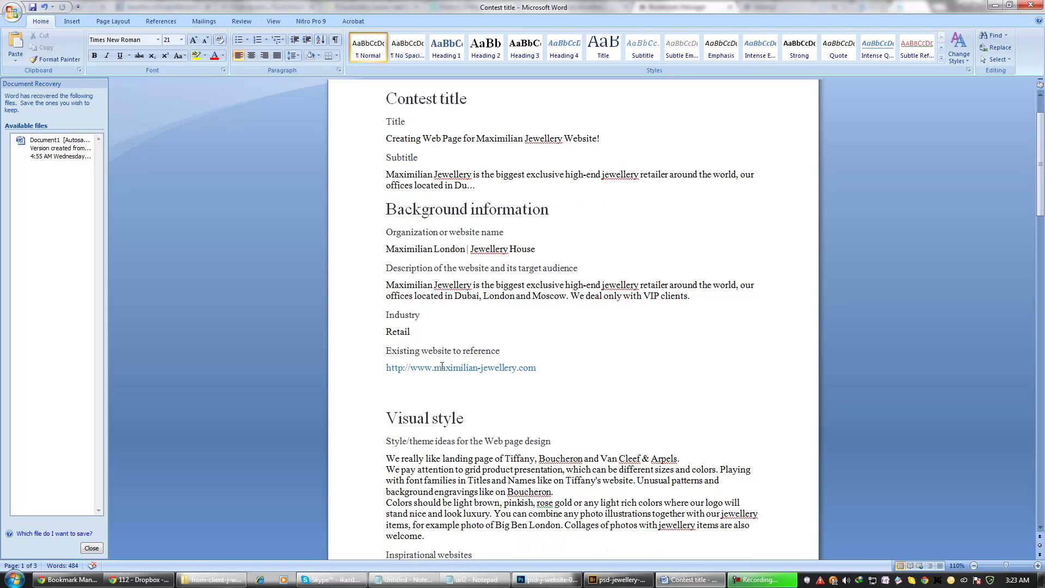
drag(384, 369, 553, 370)
scroll(522, 285, down, 2)
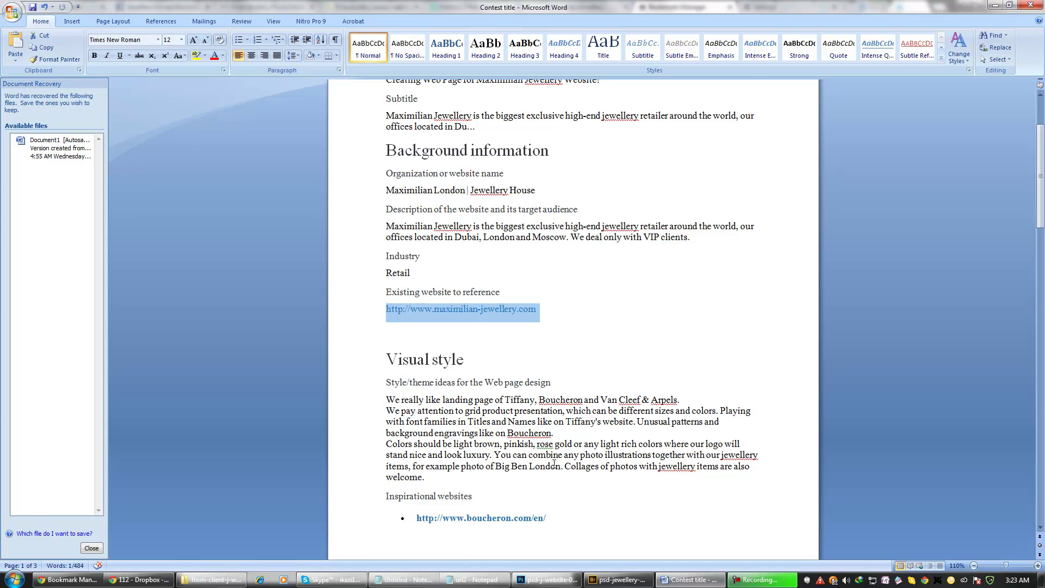
scroll(557, 471, down, 1)
scroll(557, 431, down, 2)
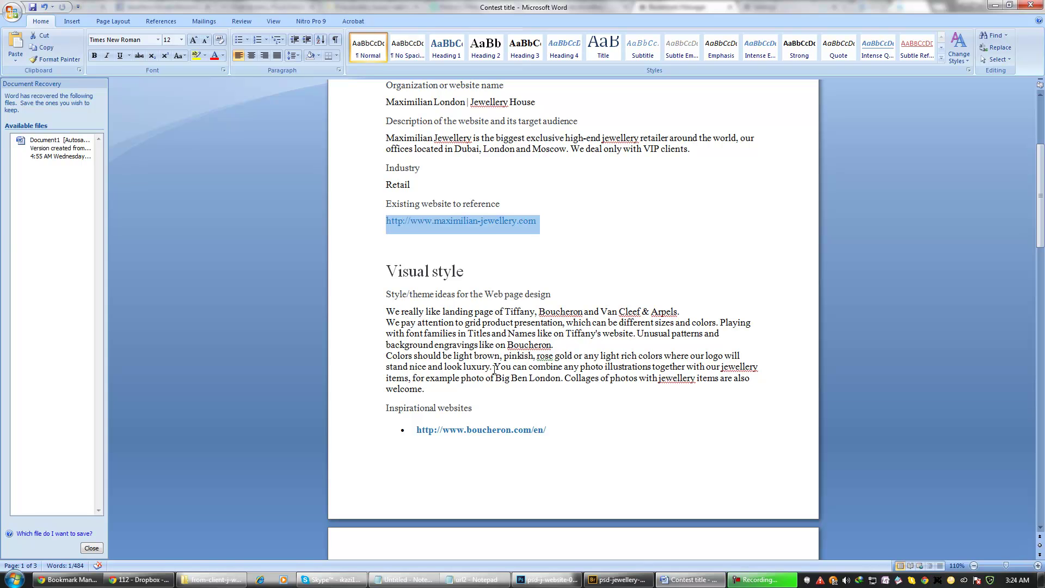
click(536, 315)
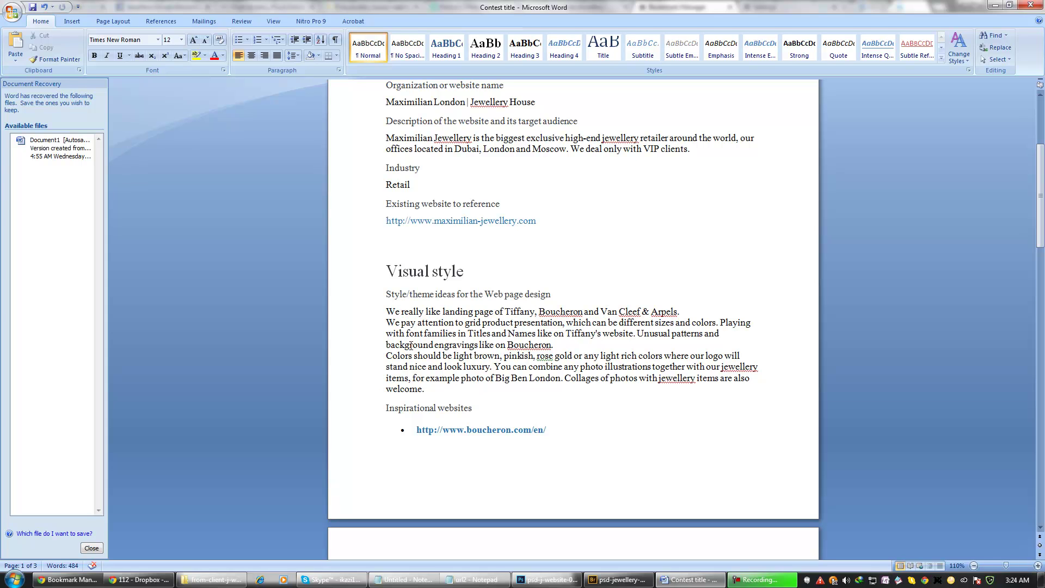
- Separate the Visual style text into spaced paragraphs before "We pay attention to grid product presentation" and "Colors should be light brown"
click(386, 322)
key(Return)
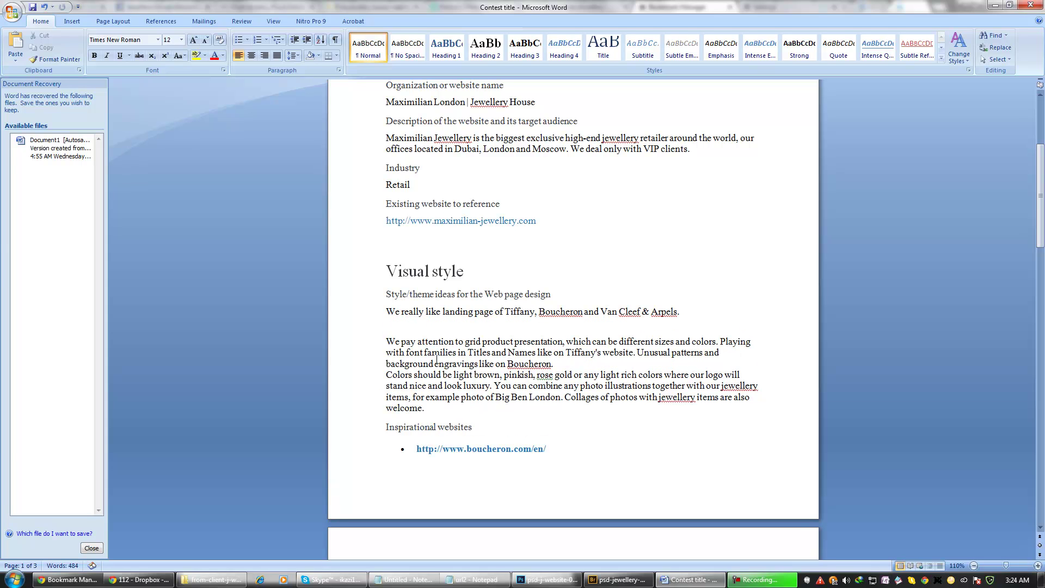
key(Down)
key(Down)
key(Down)
key(Return)
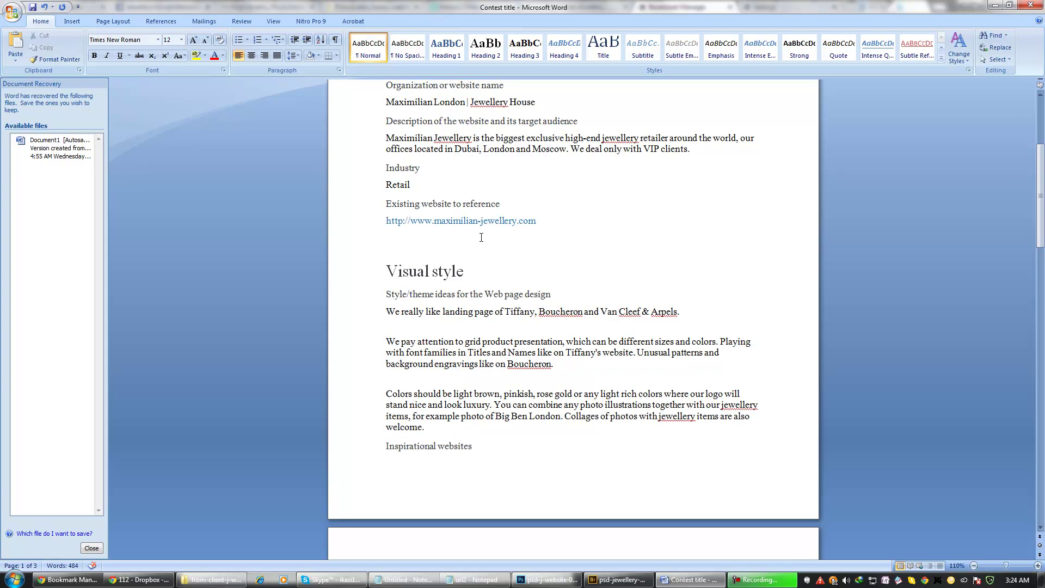
- Review the brands named in the Visual style section and the marketing materials note under Other
drag(495, 313, 676, 312)
click(603, 312)
drag(535, 312, 505, 312)
scroll(490, 360, down, 15)
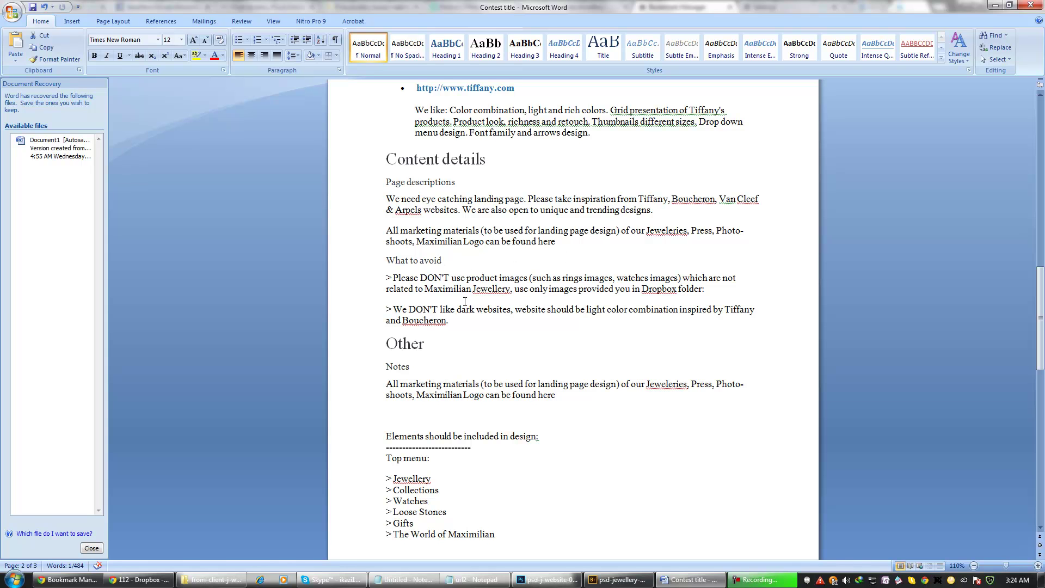
scroll(466, 337, down, 6)
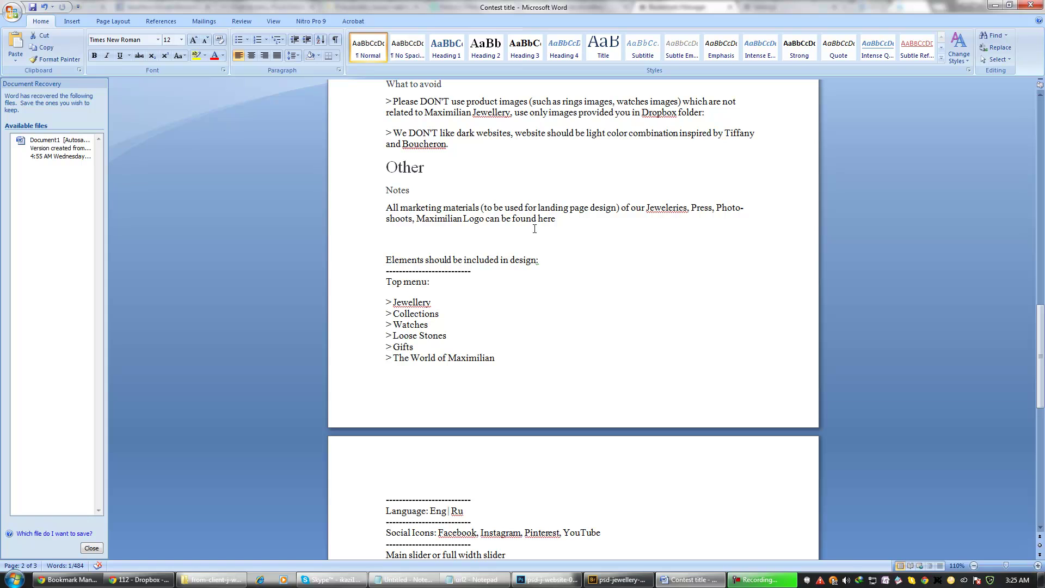
drag(556, 218, 370, 211)
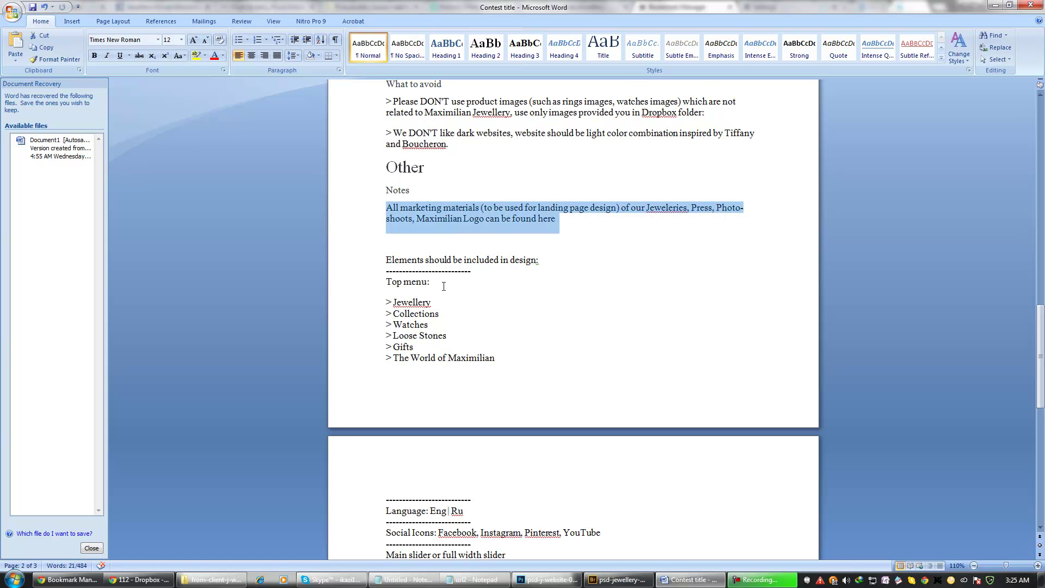
scroll(446, 294, down, 1)
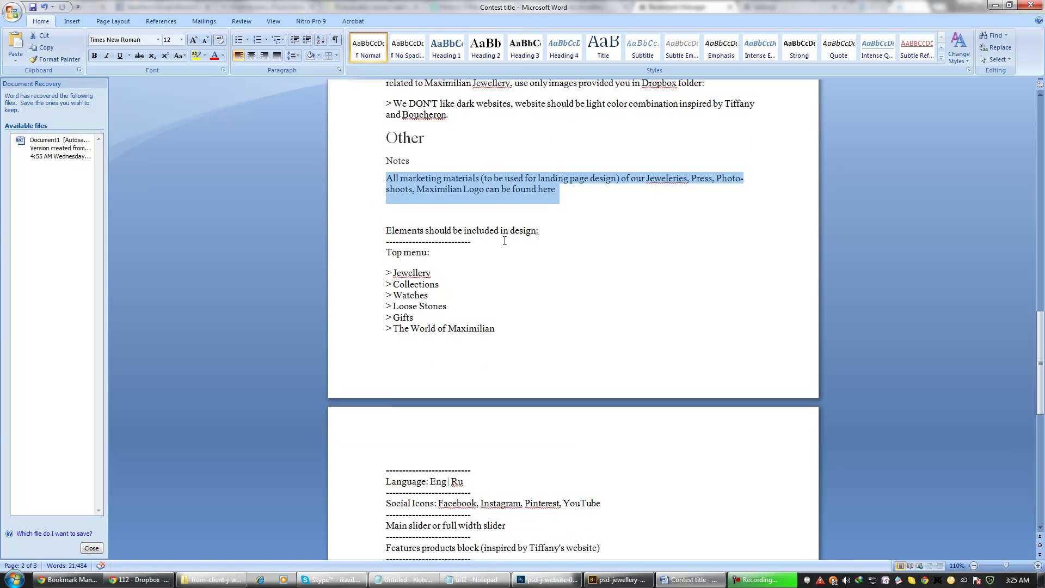
click(557, 195)
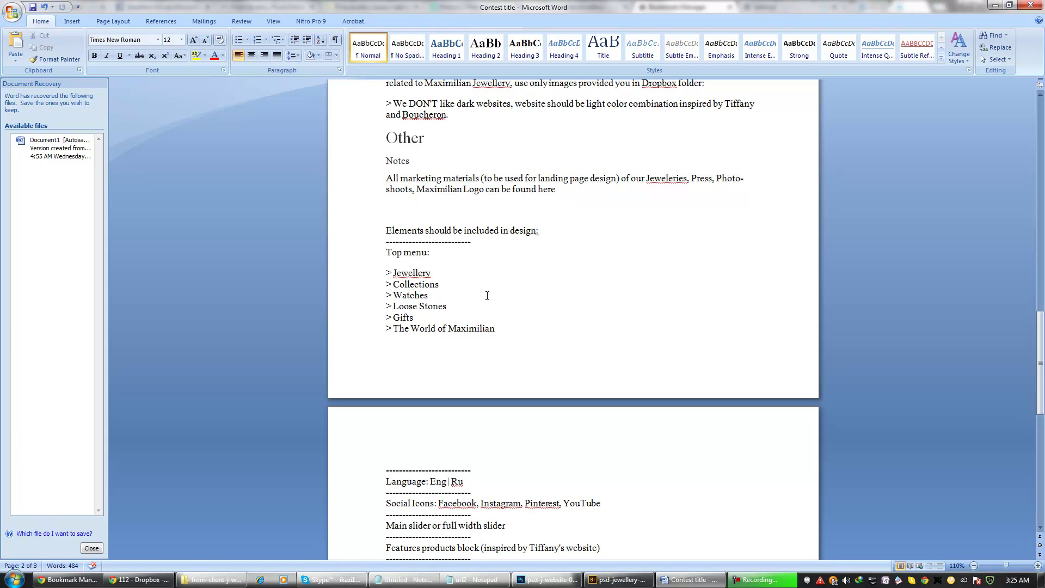
- Examine the list of required design elements, from the top menu and social icons through to the footer menu
drag(383, 231, 474, 247)
click(430, 252)
scroll(444, 348, down, 5)
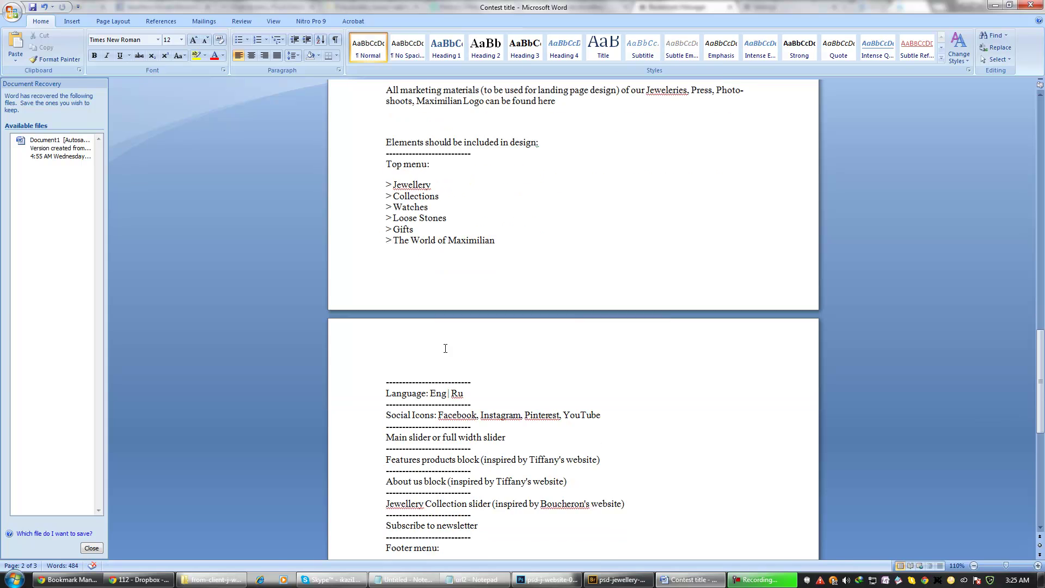
scroll(445, 348, down, 1)
click(423, 331)
click(429, 353)
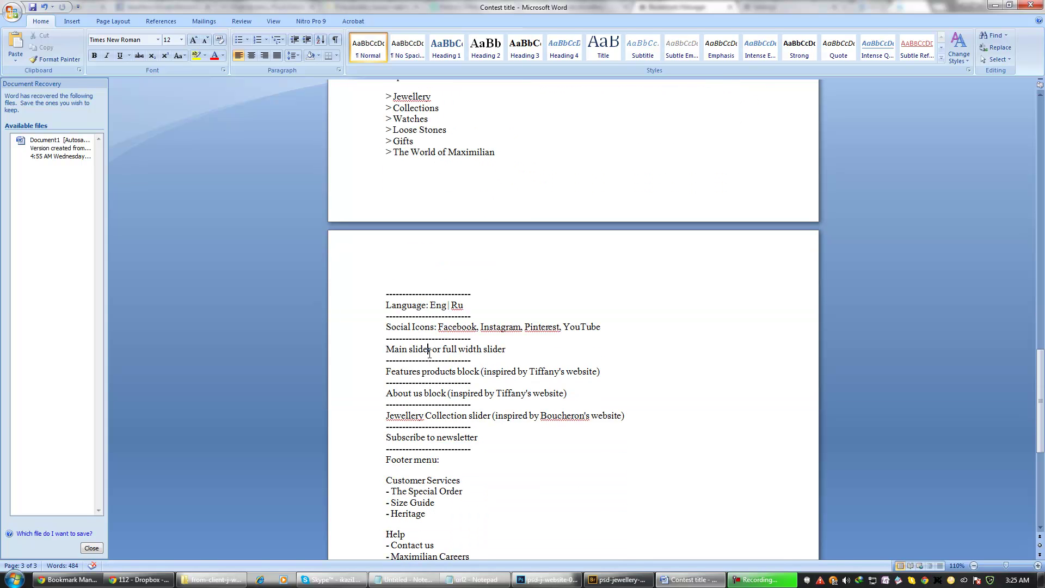
click(459, 329)
scroll(447, 380, down, 10)
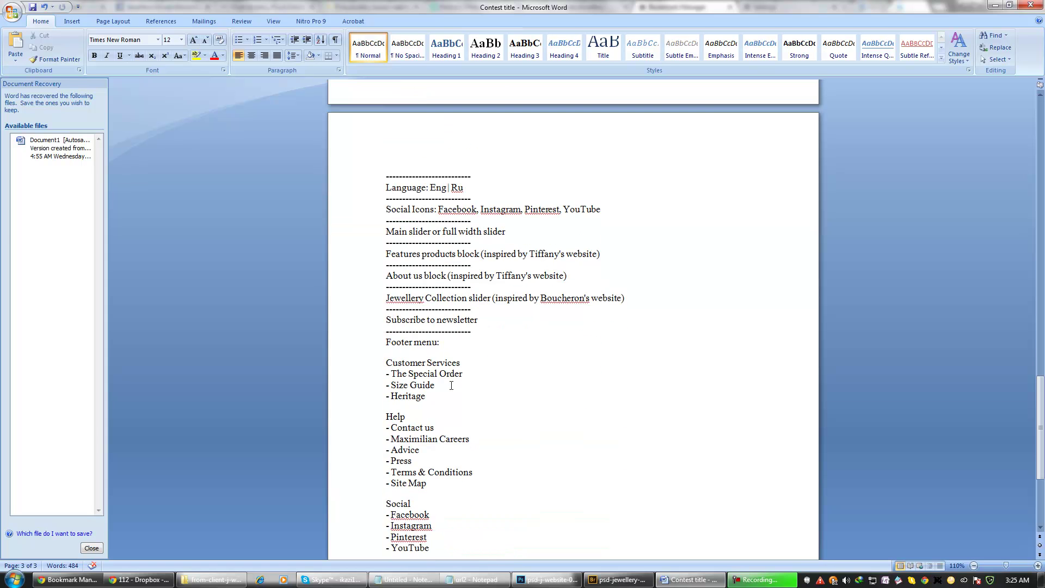
- Read the Content details section, covering the page descriptions and the rule against dark websites under What to avoid
scroll(453, 388, up, 7)
scroll(453, 389, up, 15)
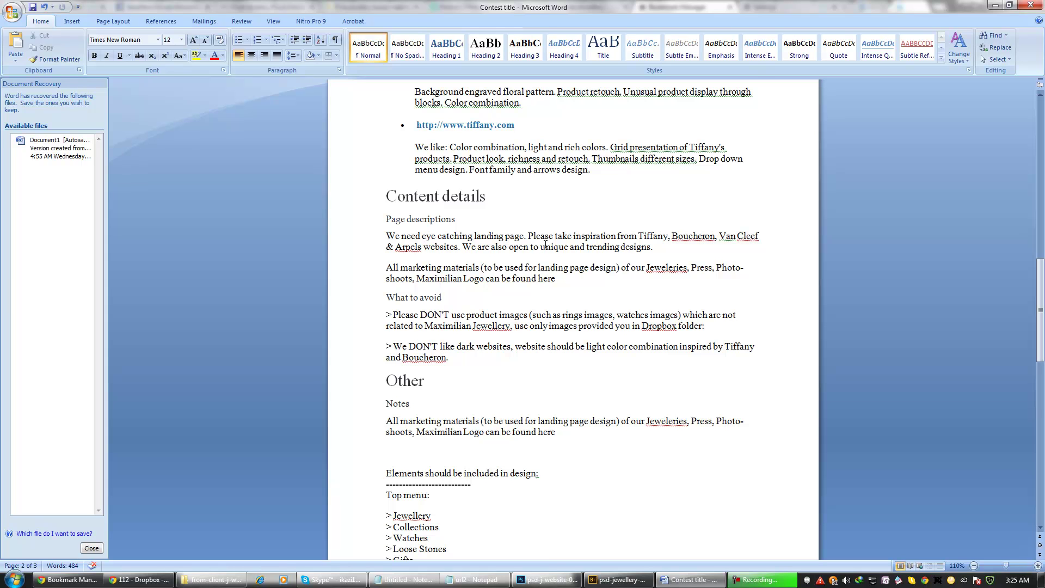
click(706, 236)
click(556, 286)
drag(503, 351, 409, 347)
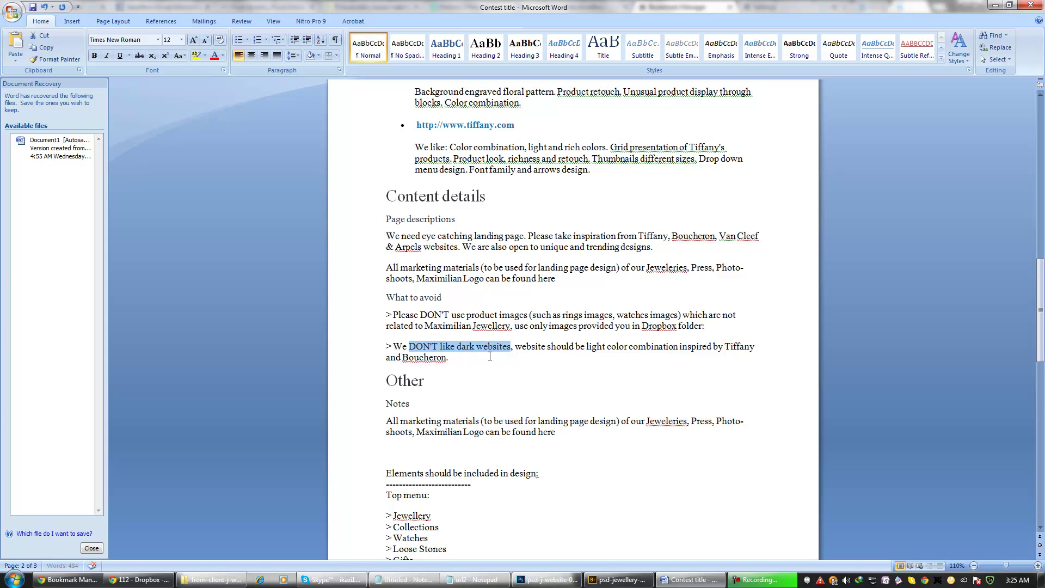
- Examine the Inspirational websites entries for Boucheron and Tiffany, including the color combination and grid presentation the client likes
scroll(519, 363, down, 2)
scroll(526, 391, up, 7)
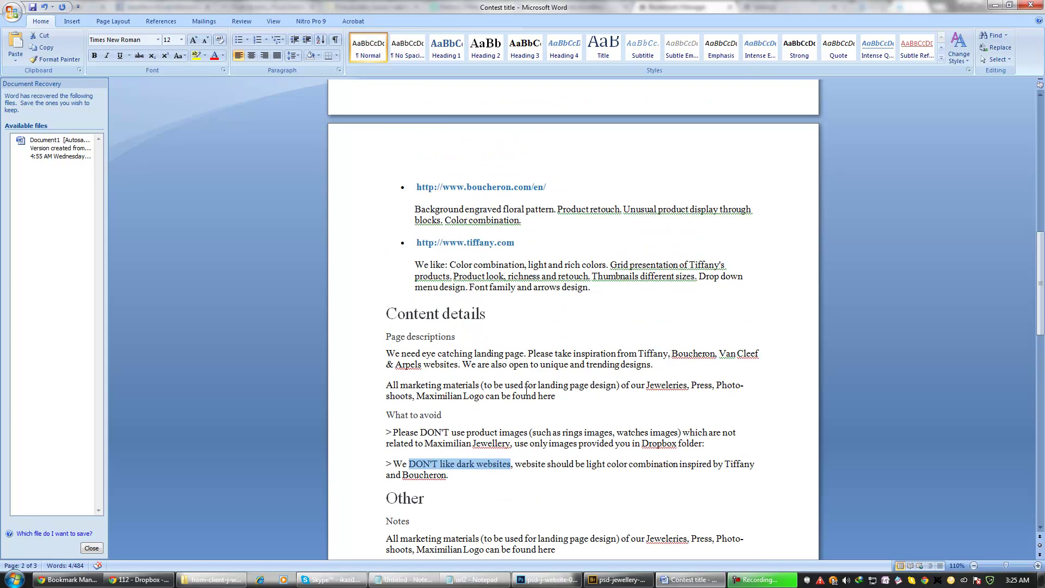
scroll(505, 356, up, 4)
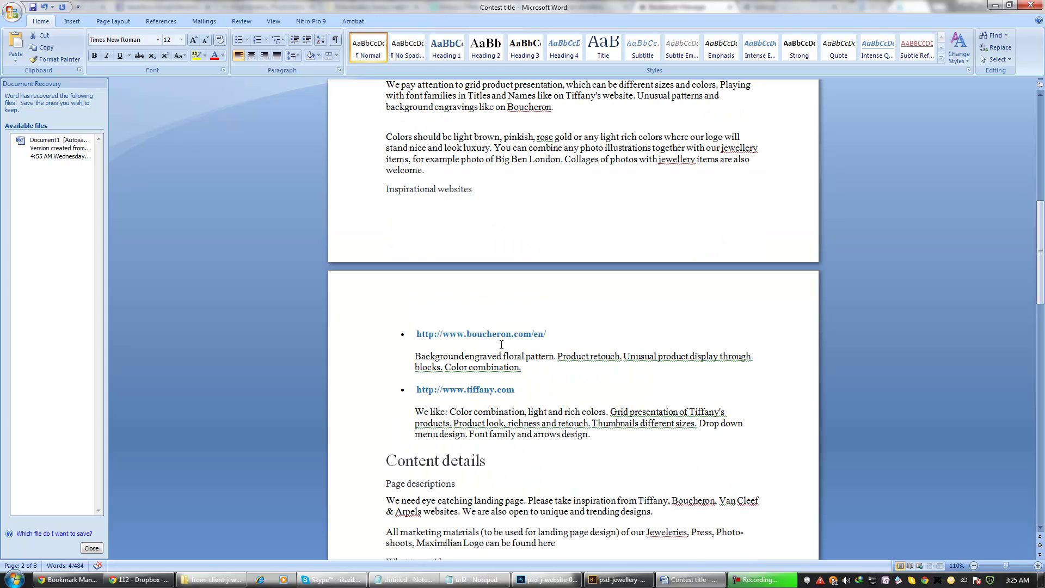
drag(422, 333, 531, 334)
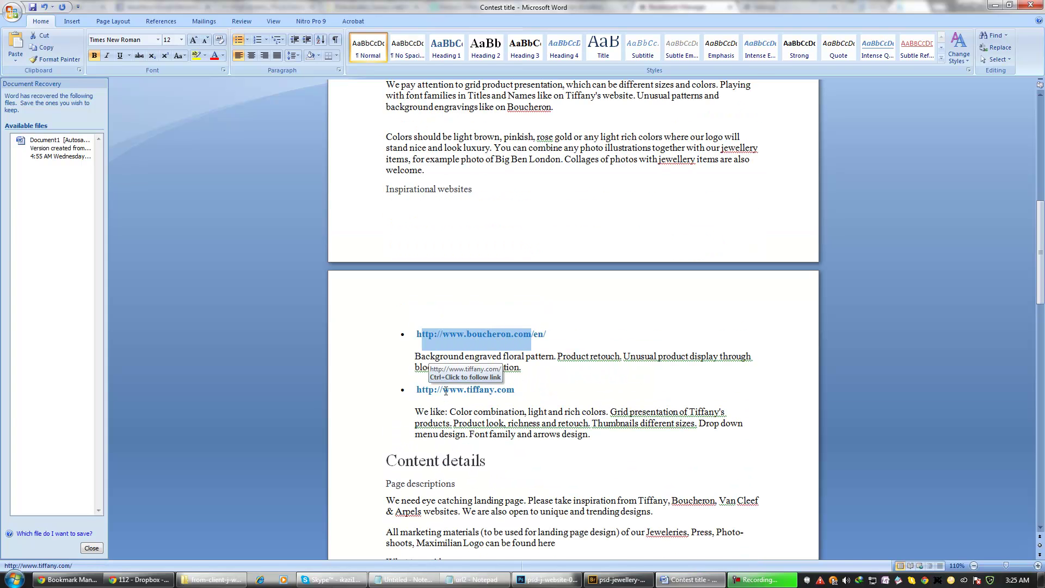
scroll(445, 391, up, 2)
scroll(446, 391, down, 3)
scroll(445, 390, down, 2)
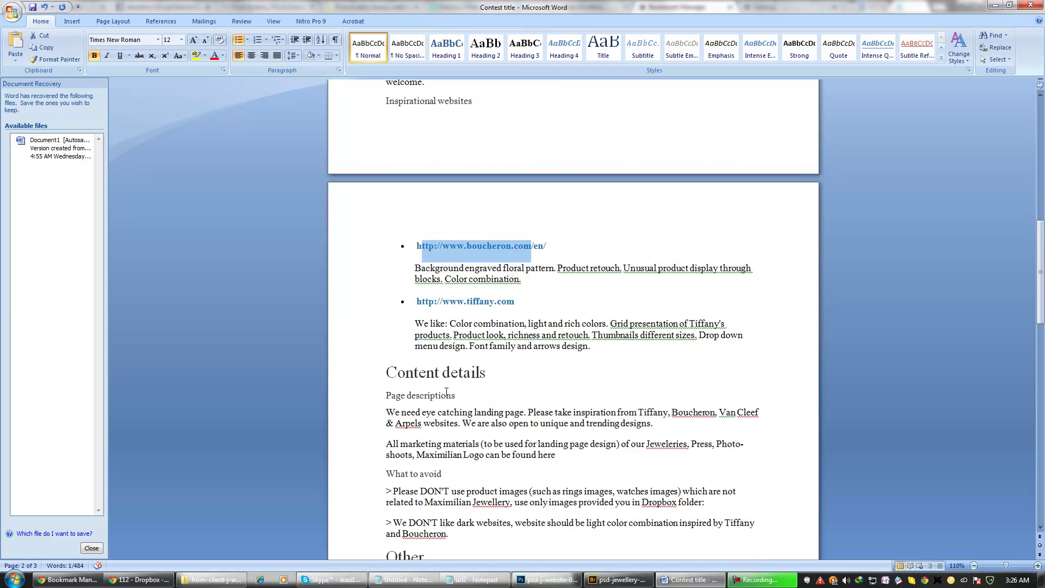
click(447, 295)
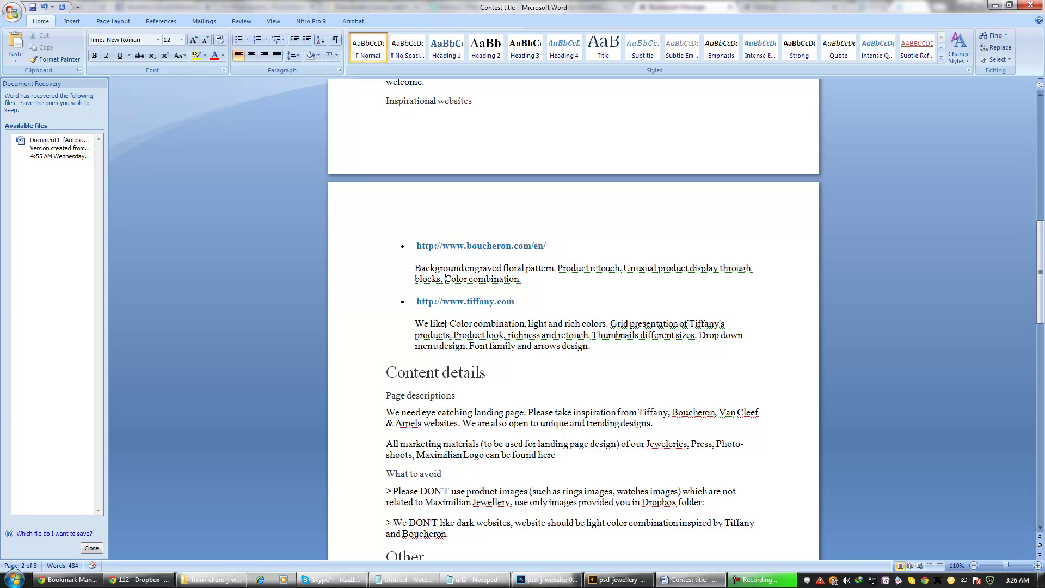
drag(451, 327, 680, 326)
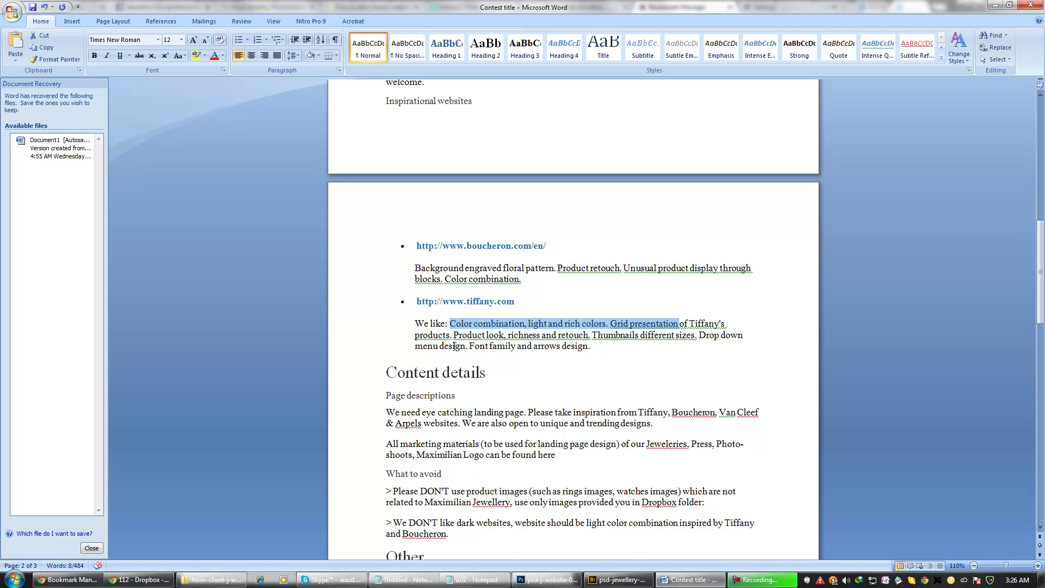
scroll(460, 360, down, 5)
scroll(462, 360, up, 10)
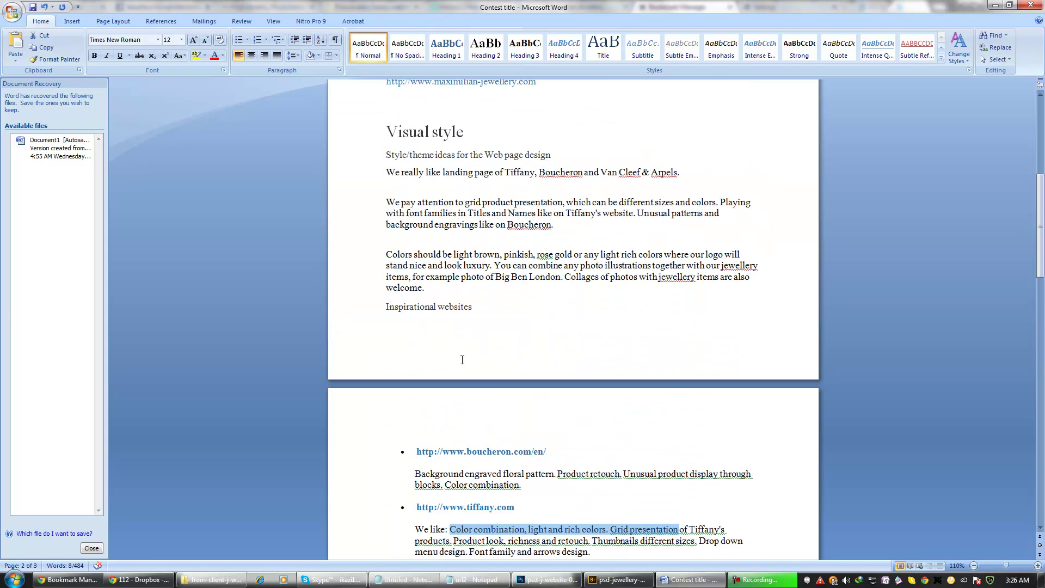
scroll(463, 360, up, 6)
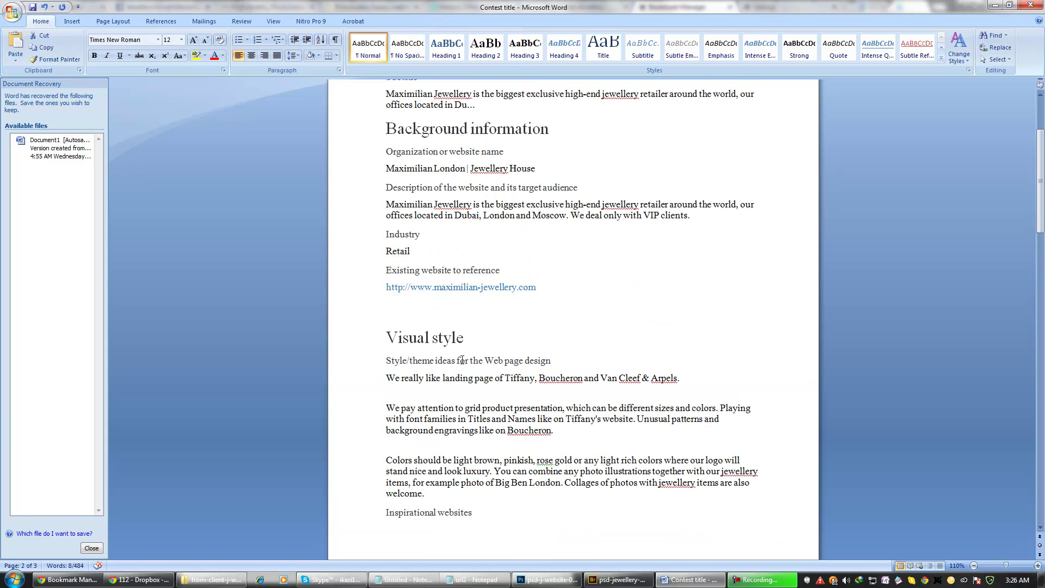
scroll(462, 360, up, 2)
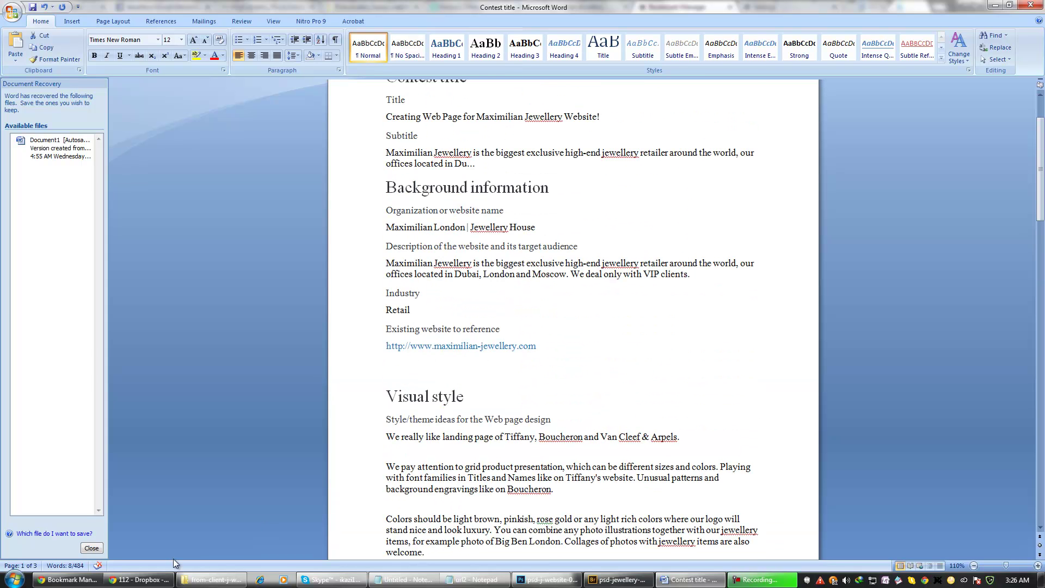
- Switch to Chrome and go through the open reference sites to the Tiffany & Co. home page
click(68, 579)
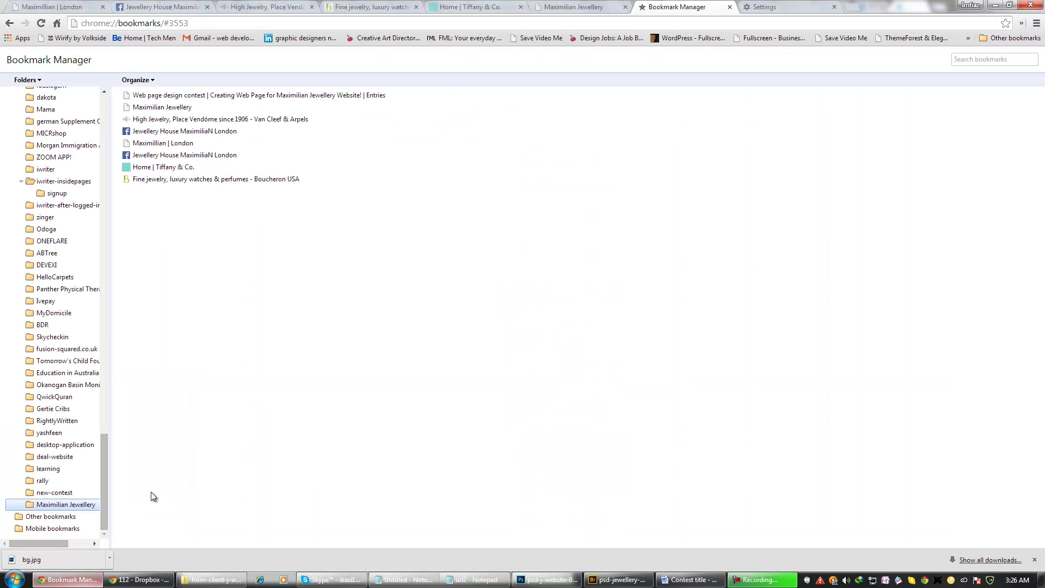
click(188, 6)
click(281, 6)
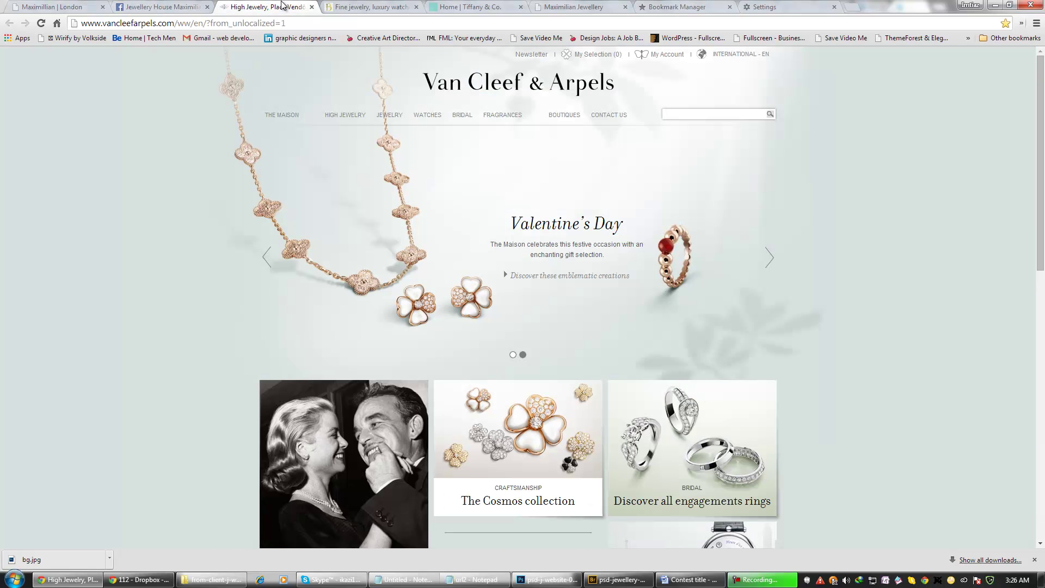
click(395, 6)
click(470, 5)
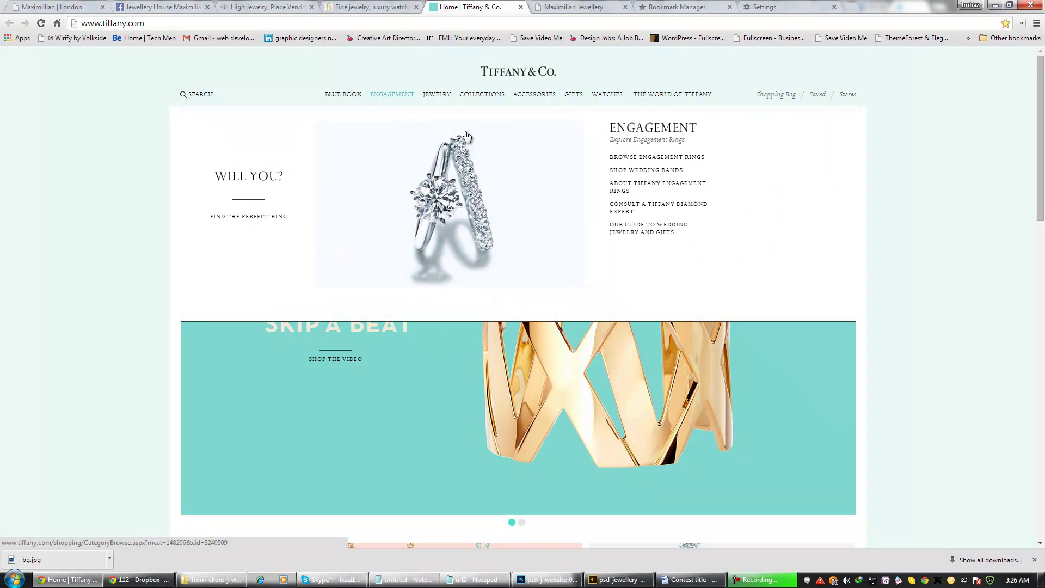
- Examine the Tiffany & Co. home page layout, including its main banner and the grid of differently sized product blocks
scroll(551, 256, down, 4)
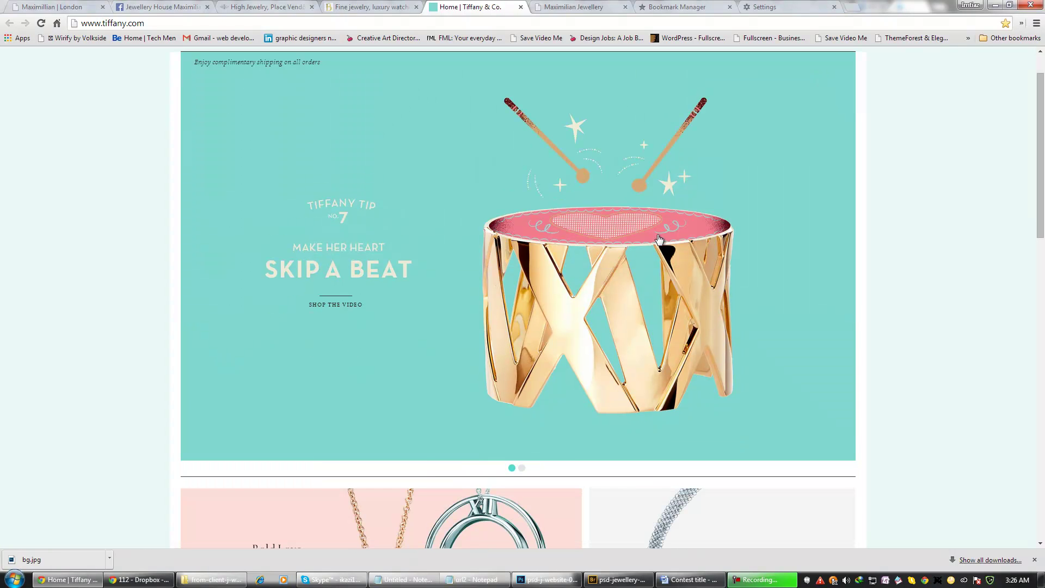
scroll(551, 255, down, 6)
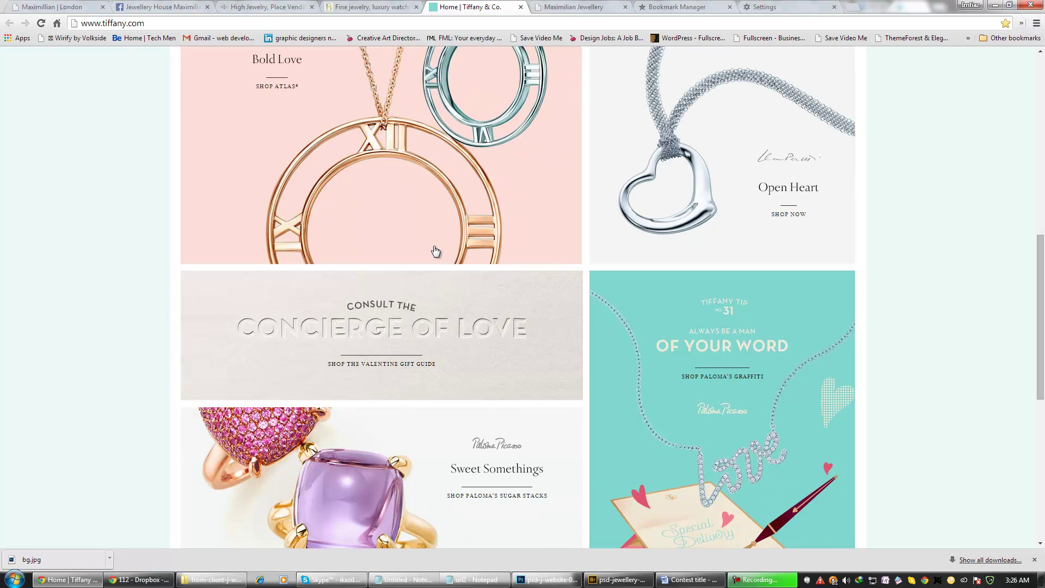
scroll(754, 219, down, 5)
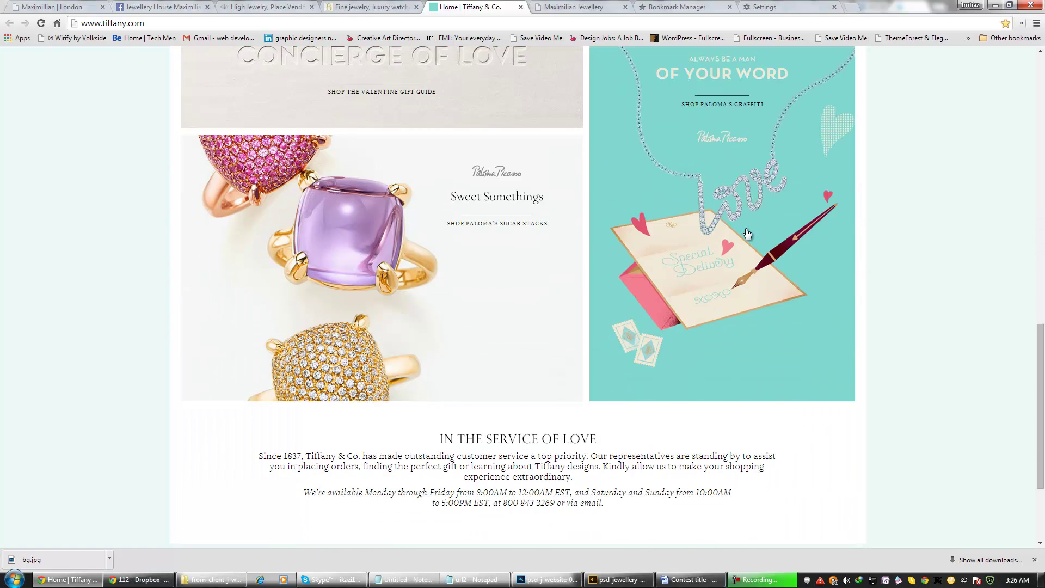
scroll(707, 242, down, 3)
scroll(544, 235, up, 7)
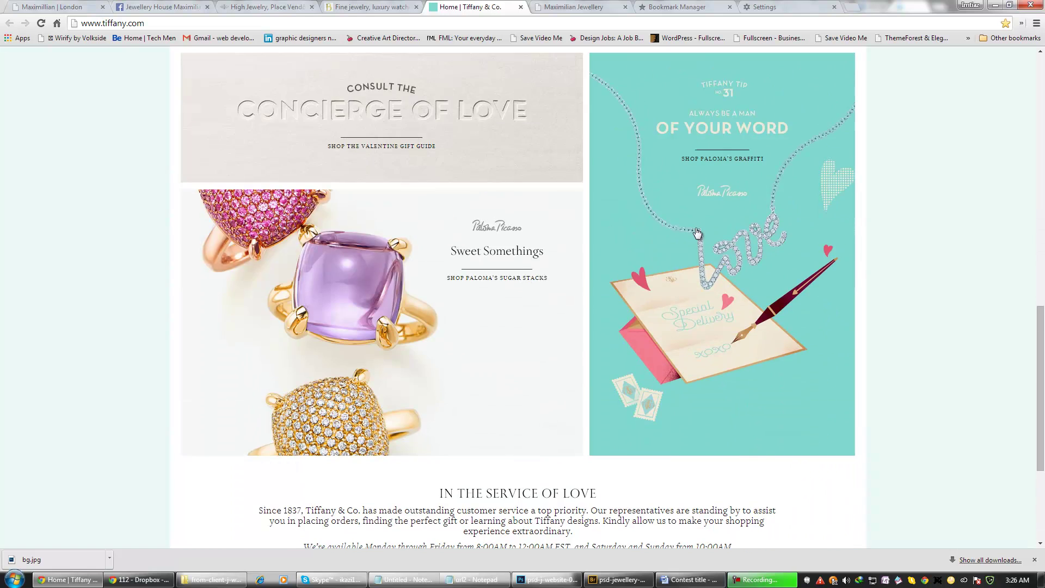
scroll(693, 234, up, 4)
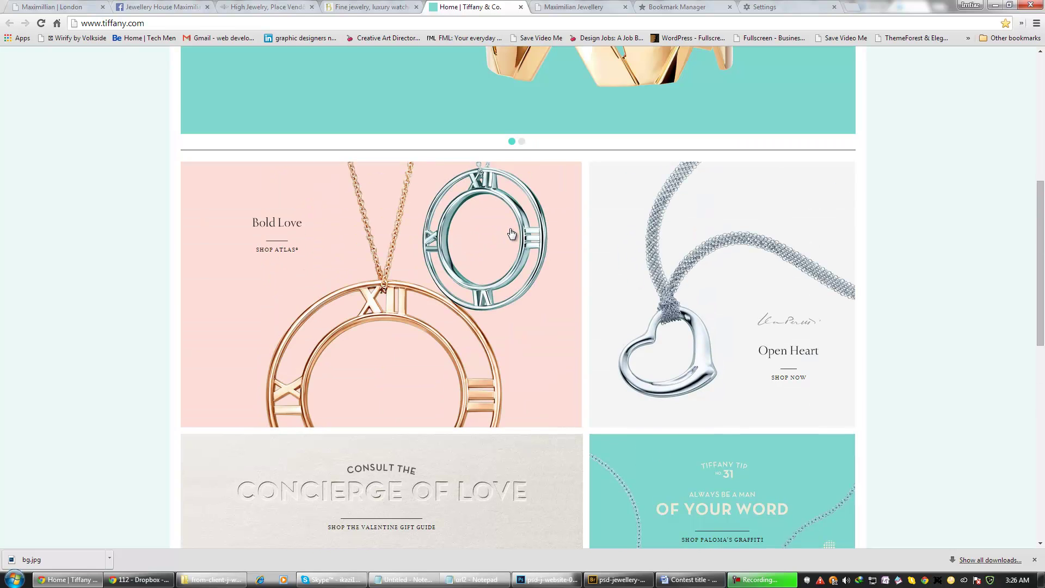
scroll(511, 233, up, 2)
scroll(512, 233, up, 2)
scroll(511, 234, up, 3)
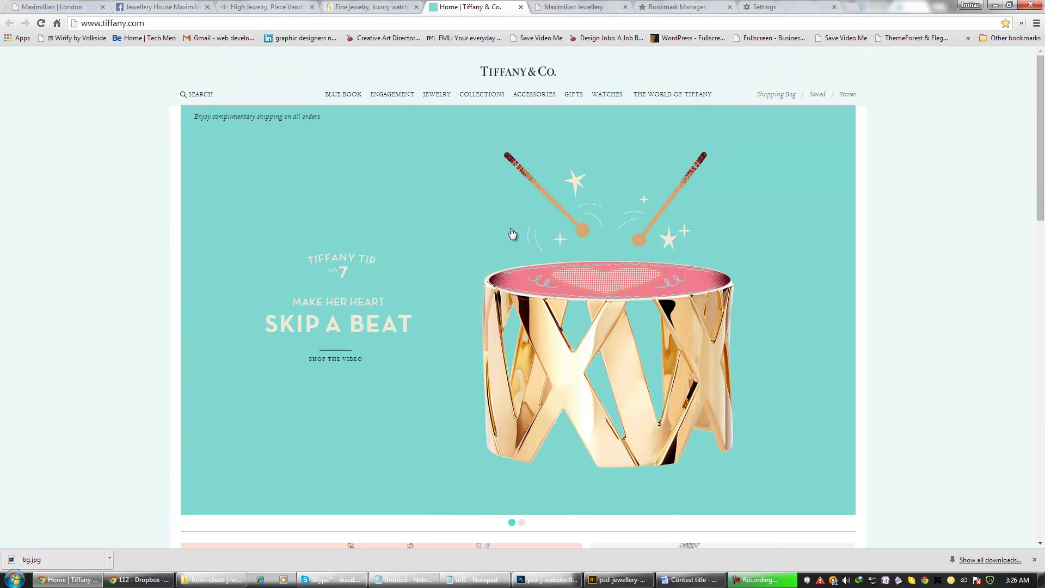
scroll(512, 234, down, 3)
scroll(512, 234, down, 3)
scroll(512, 233, down, 4)
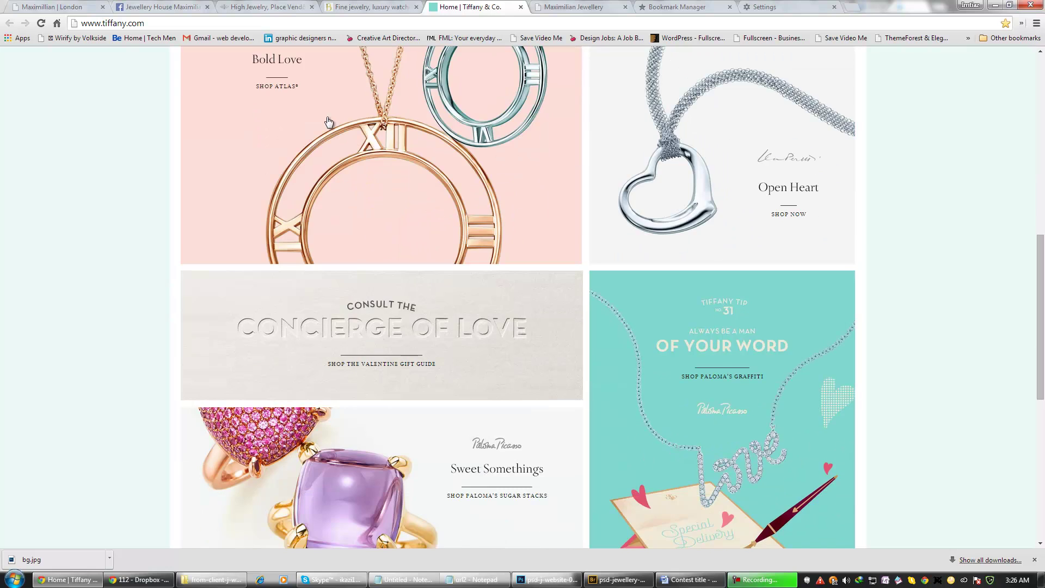
- Examine the Tiffany & Co. home page's product blocks, from Bold Love and Open Heart down to the footer
scroll(309, 250, up, 2)
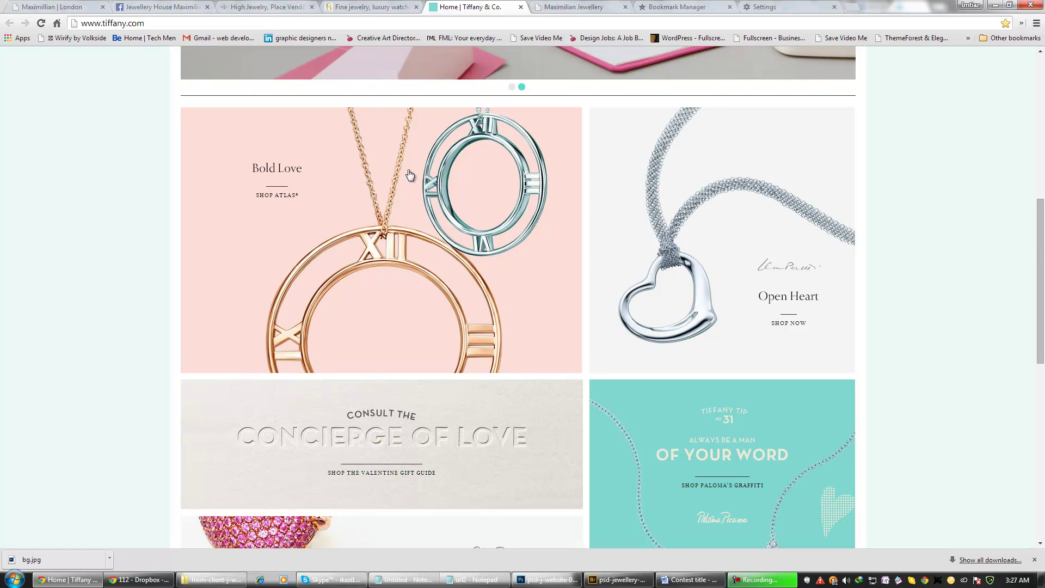
scroll(787, 209, down, 6)
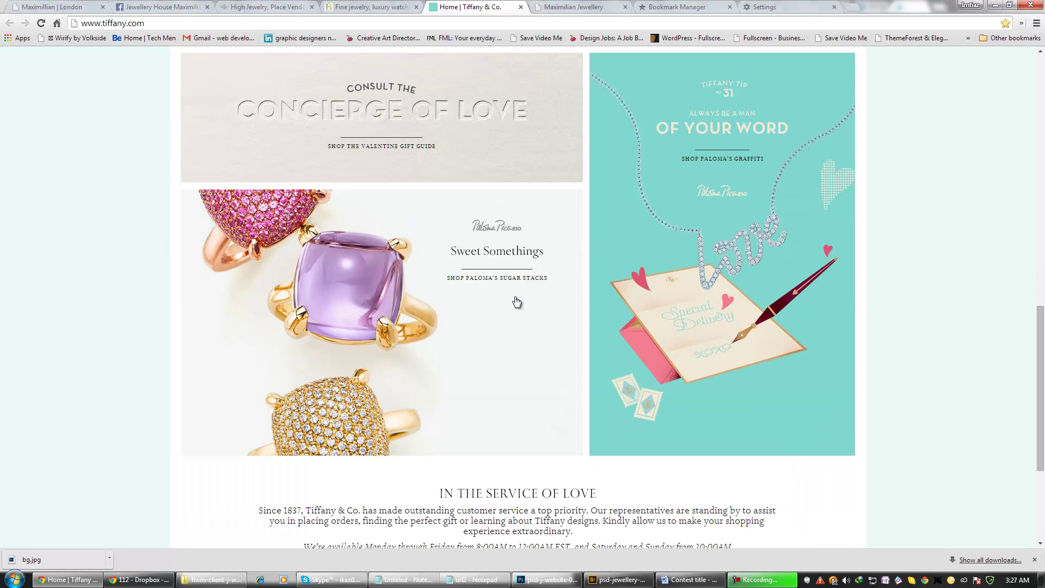
scroll(692, 313, up, 2)
scroll(691, 313, up, 5)
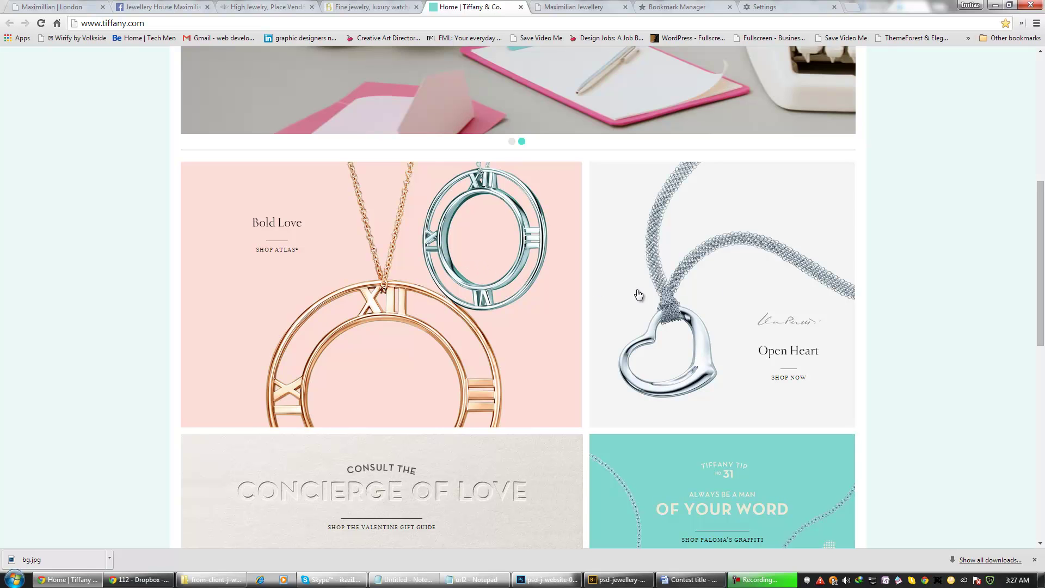
scroll(667, 296, down, 4)
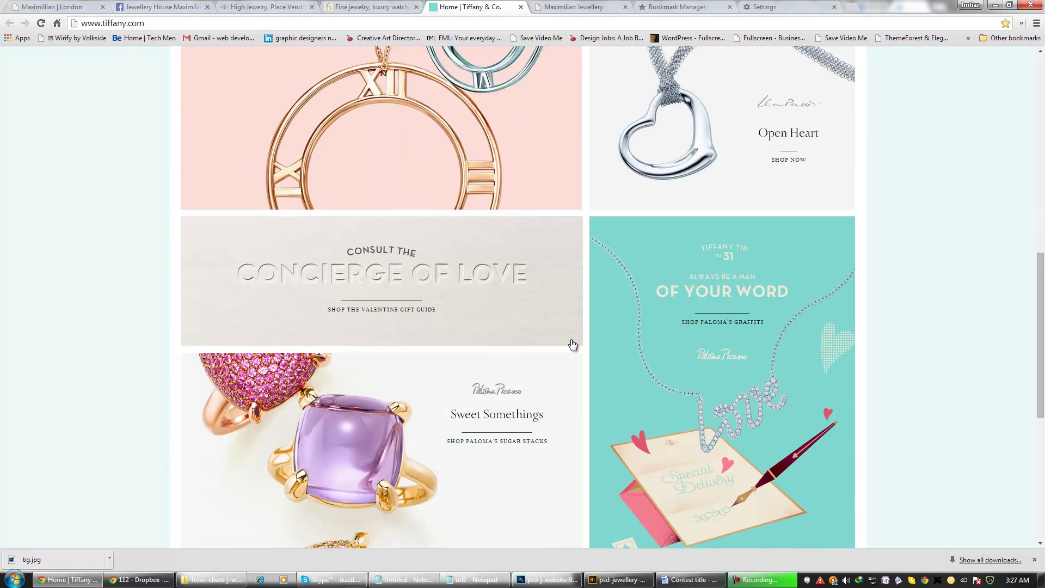
scroll(573, 344, down, 3)
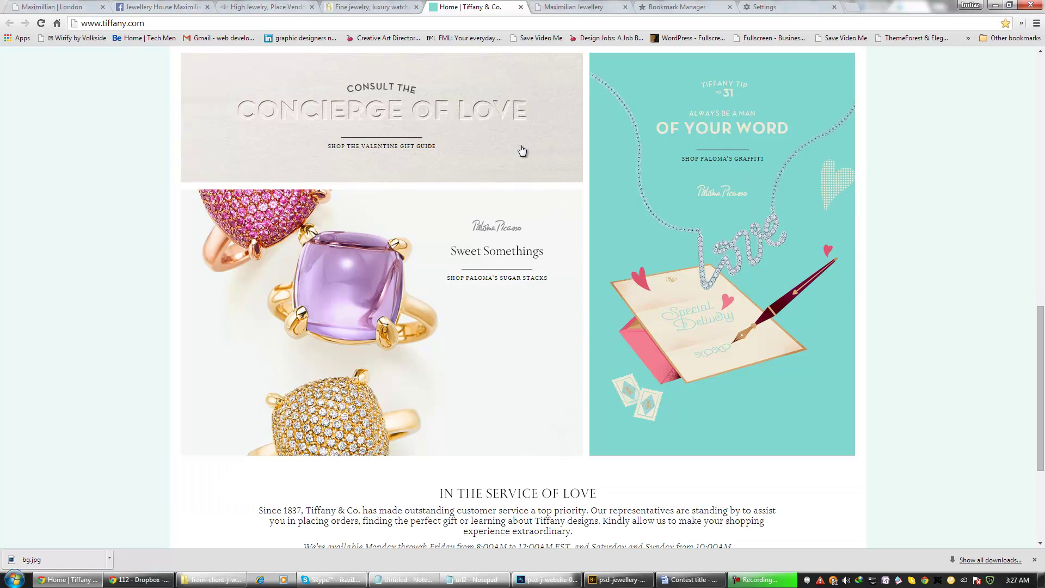
scroll(688, 255, down, 4)
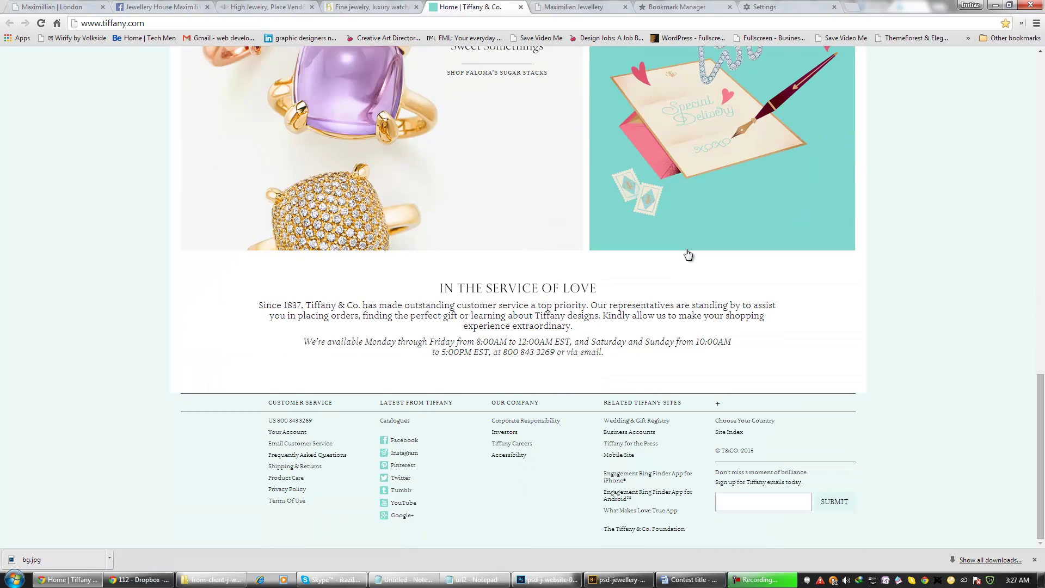
- Examine the Tiffany & Co. header and the expanded Accessories menu together with the banner and product grid below
scroll(688, 255, up, 12)
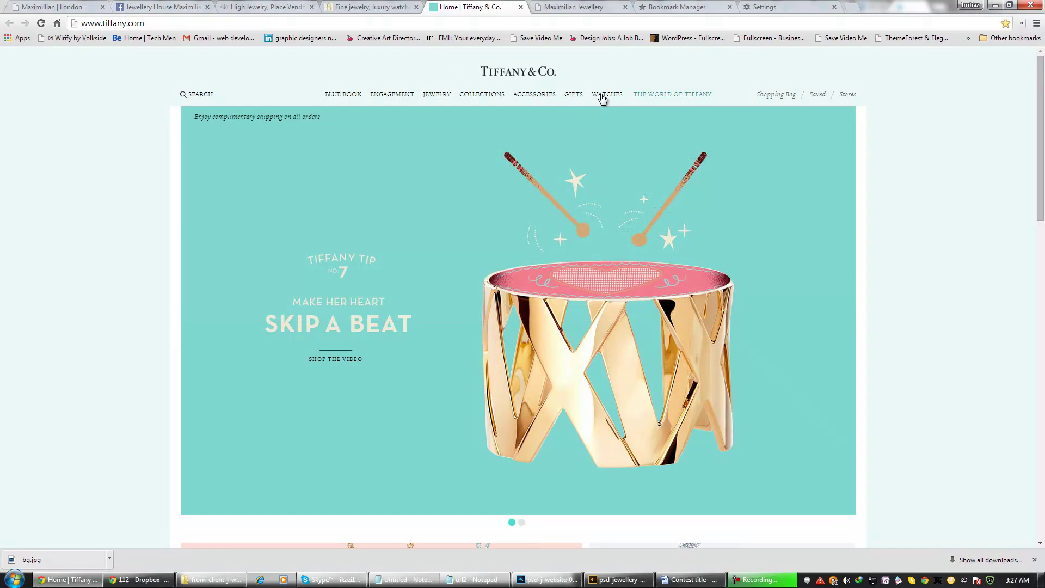
mouse_move(487, 104)
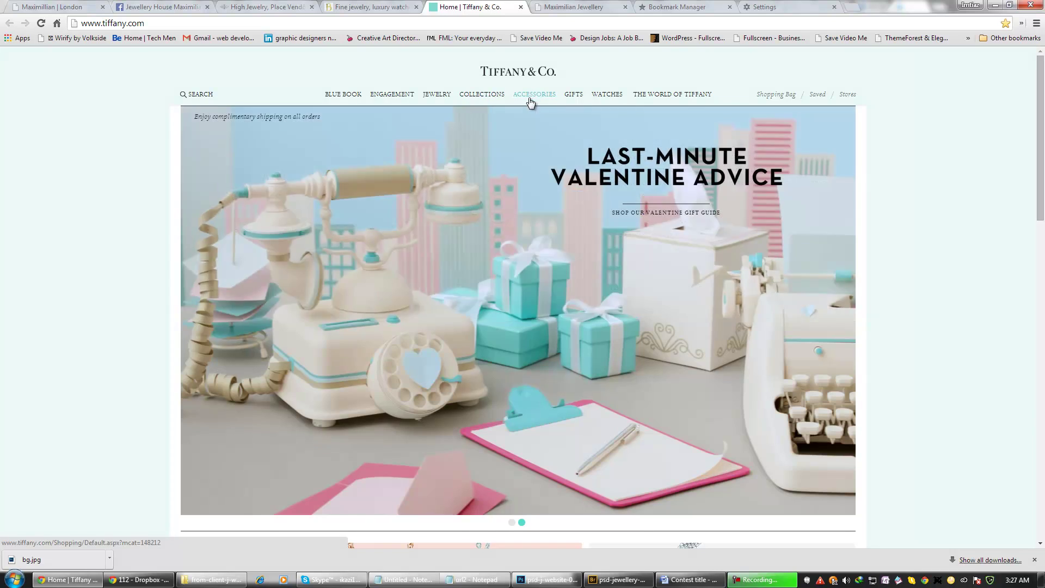
mouse_move(532, 99)
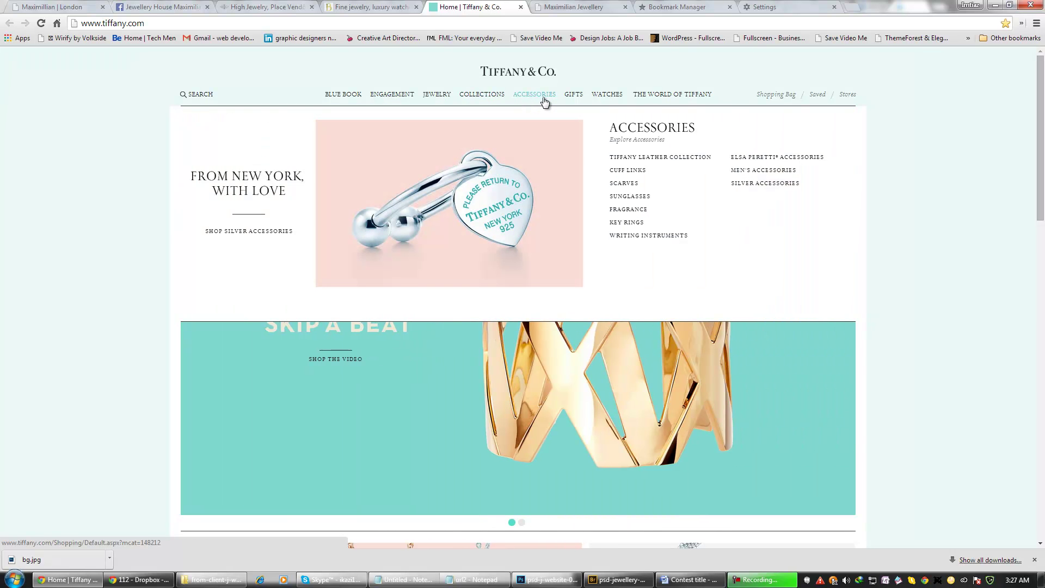
scroll(670, 288, down, 6)
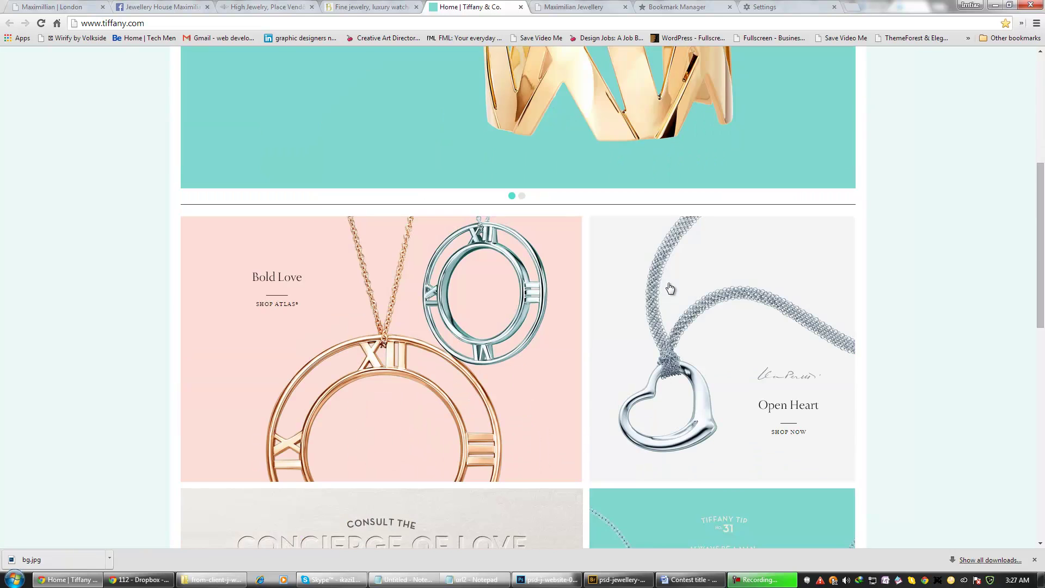
scroll(670, 288, down, 2)
scroll(481, 283, down, 2)
scroll(598, 323, down, 2)
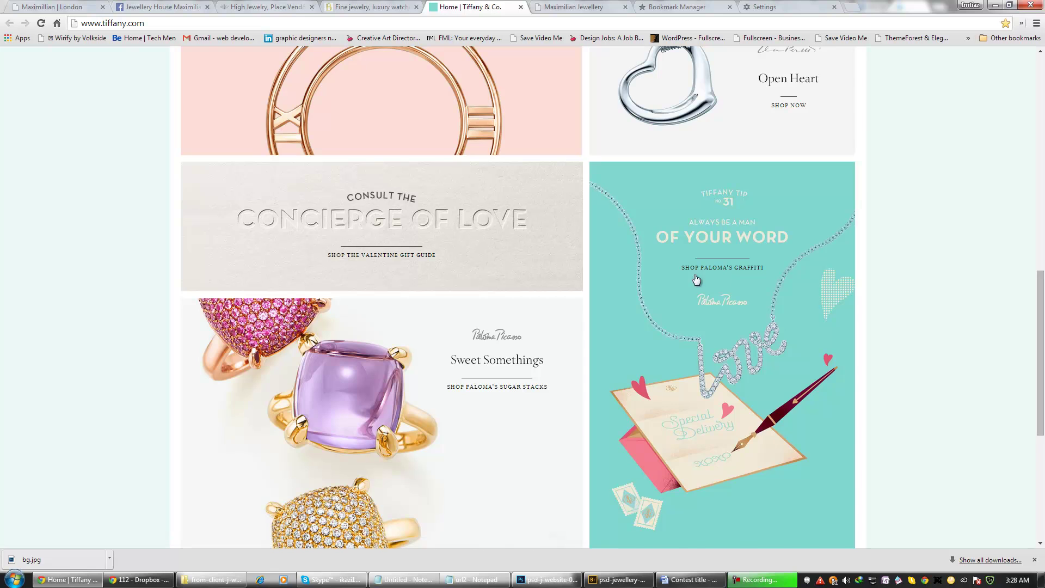
scroll(703, 280, up, 5)
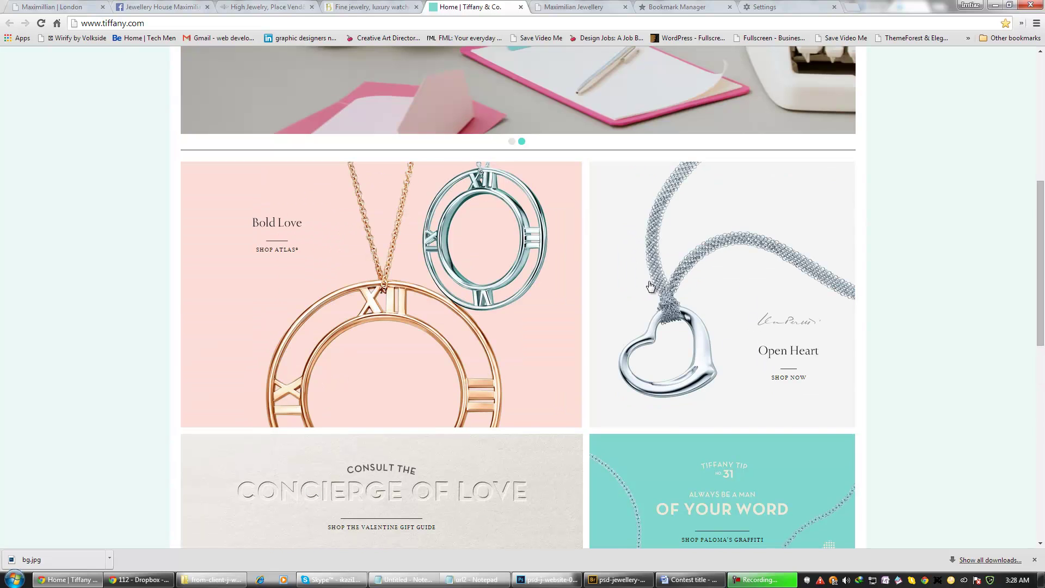
scroll(649, 286, up, 5)
scroll(649, 286, up, 2)
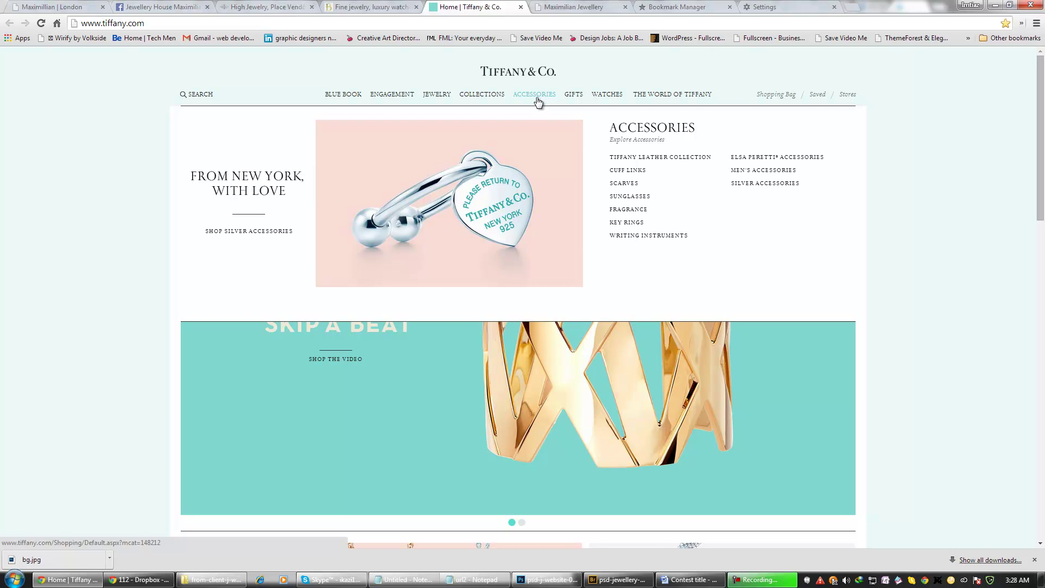
- Review the product grid's text treatment and inspect the expanded Jewelry and Collections menus in the header
scroll(685, 366, down, 9)
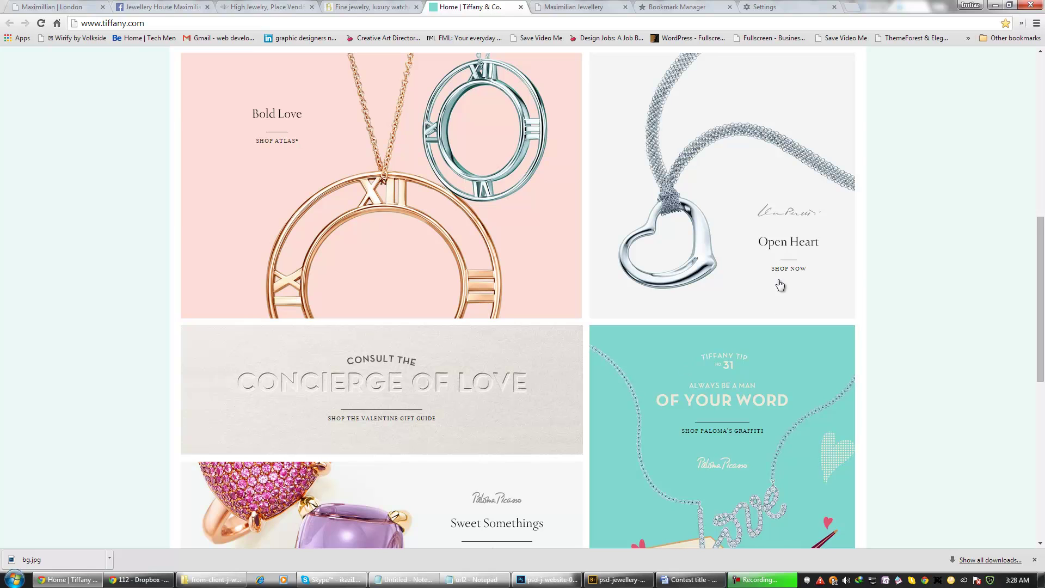
scroll(751, 367, down, 1)
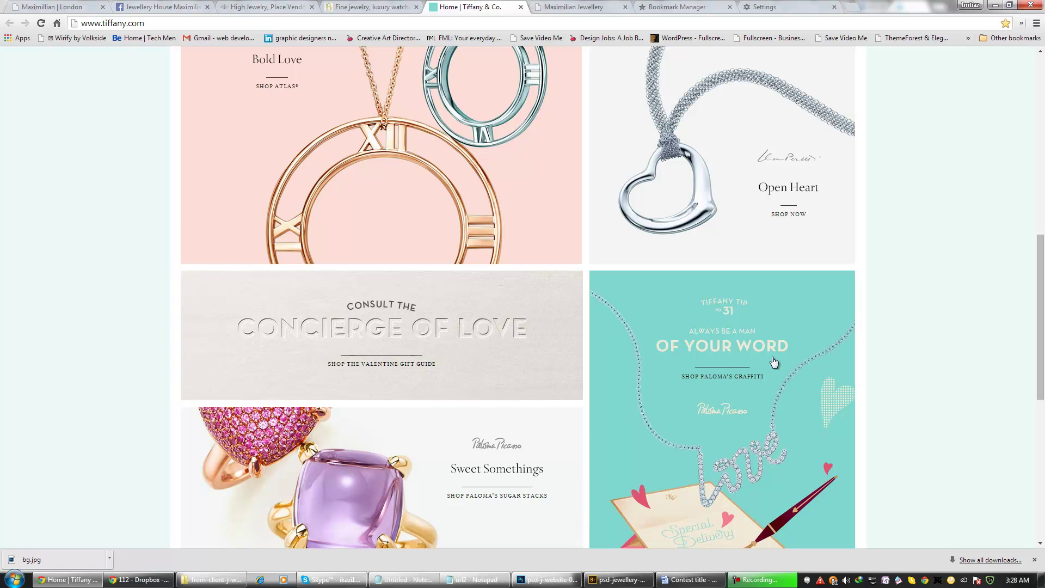
scroll(732, 356, up, 10)
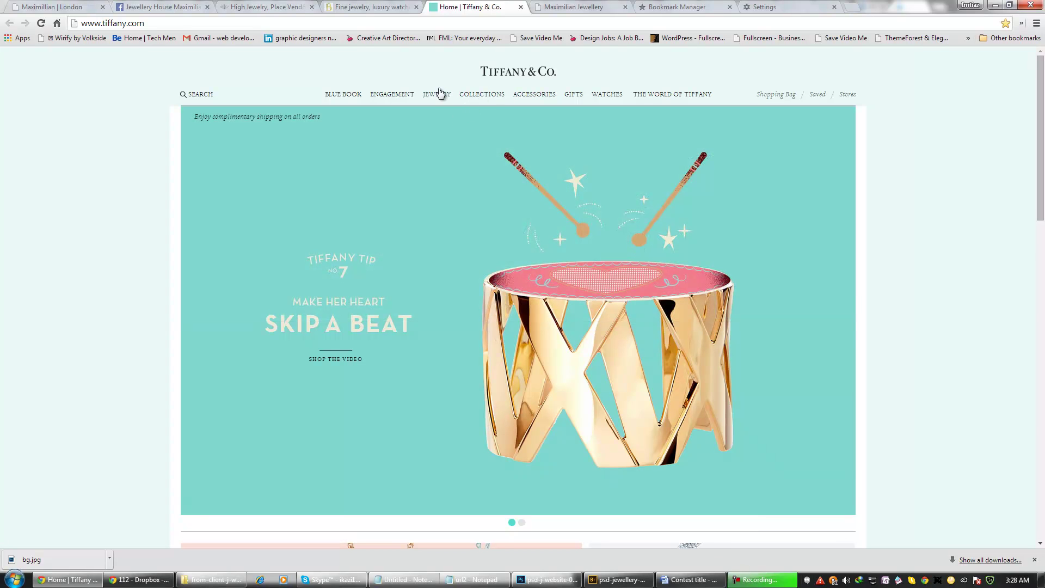
mouse_move(432, 101)
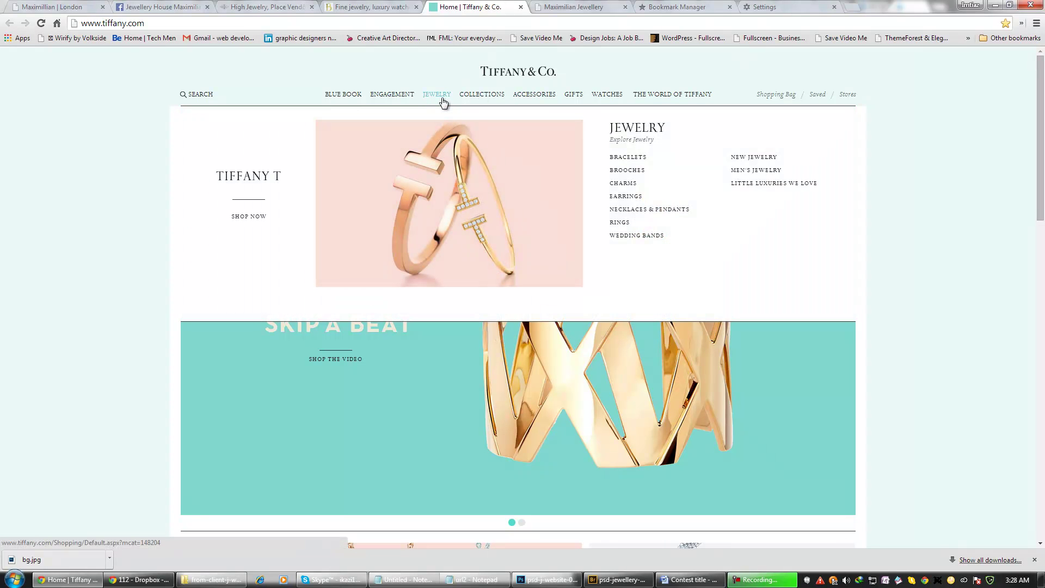
mouse_move(471, 98)
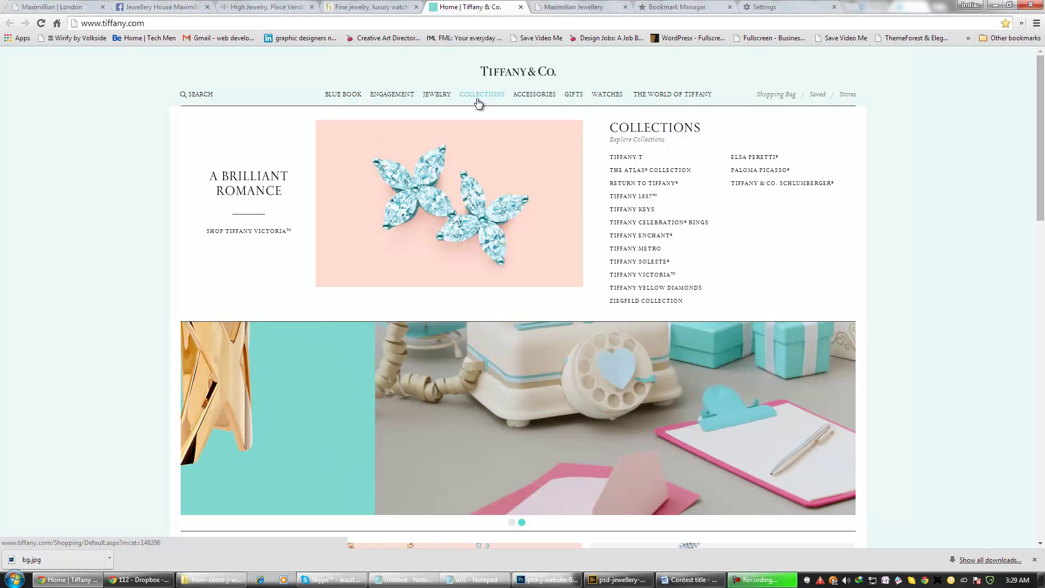
- Open a new browser tab
click(851, 9)
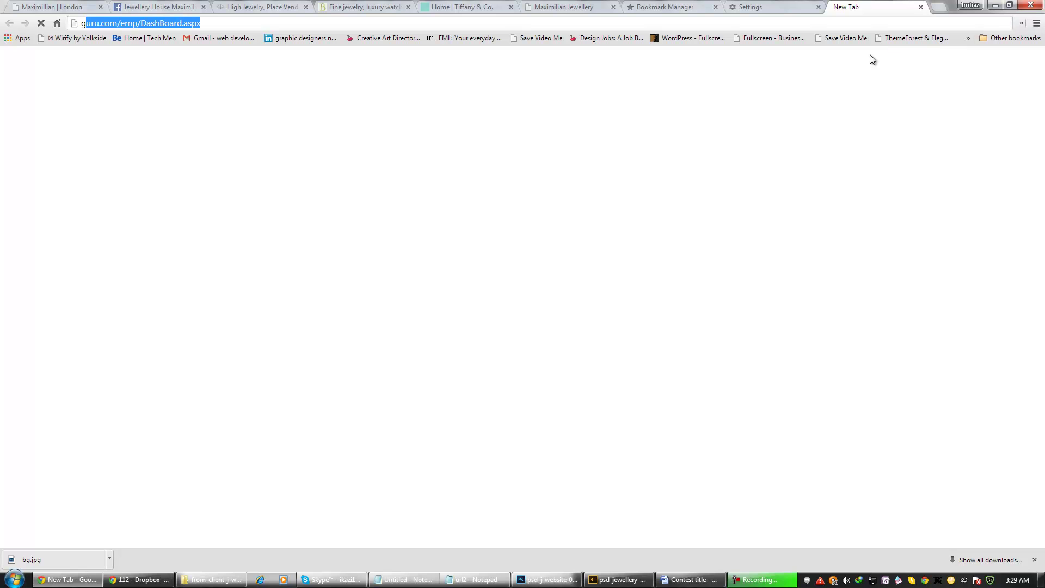
text(giigke,cin.fibt)
key(BackSpace)
key(BackSpace)
key(BackSpace)
key(BackSpace)
key(BackSpace)
key(BackSpace)
key(BackSpace)
key(BackSpace)
key(BackSpace)
key(BackSpace)
key(BackSpace)
key(BackSpace)
key(BackSpace)
key(BackSpace)
key(BackSpace)
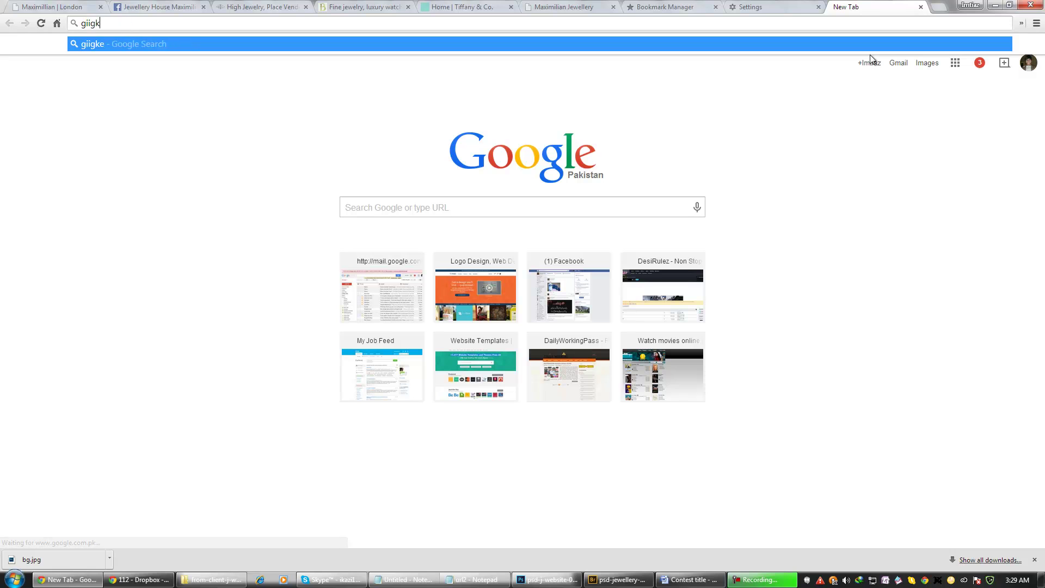
- Load the Google Fonts site at google.com/fonts
text(go)
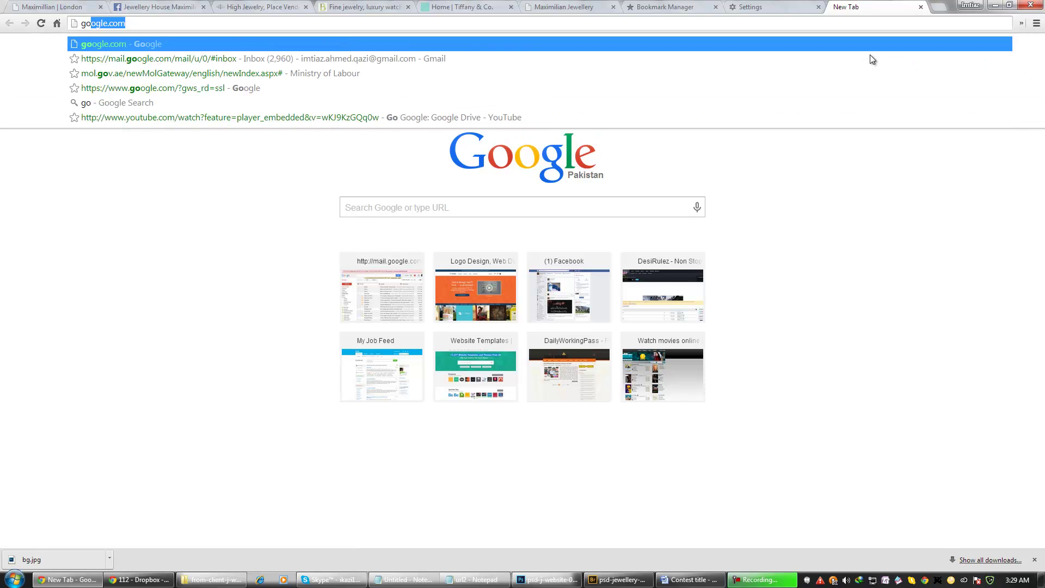
text(ogle.com/fonts)
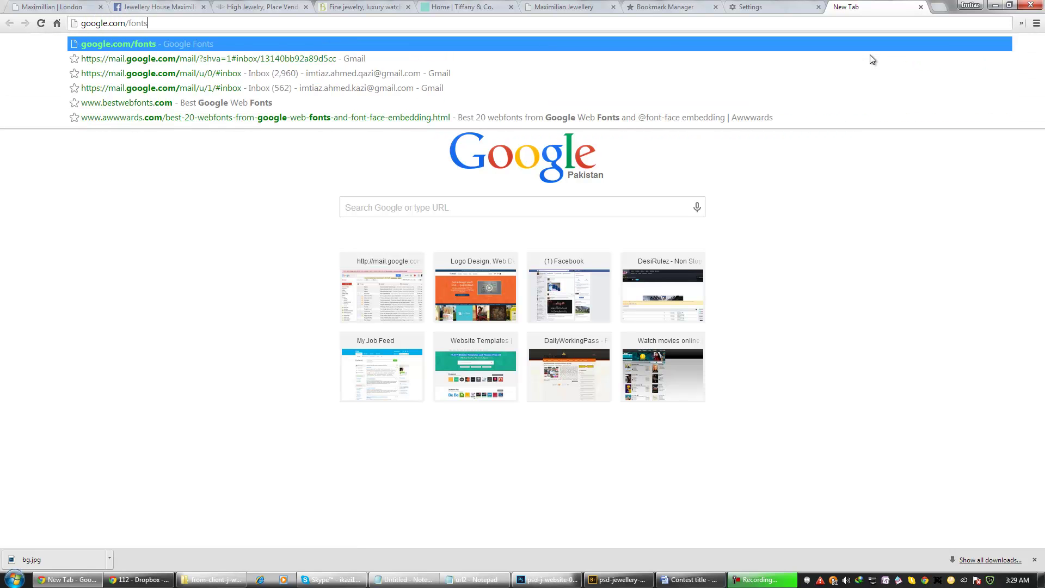
key(Return)
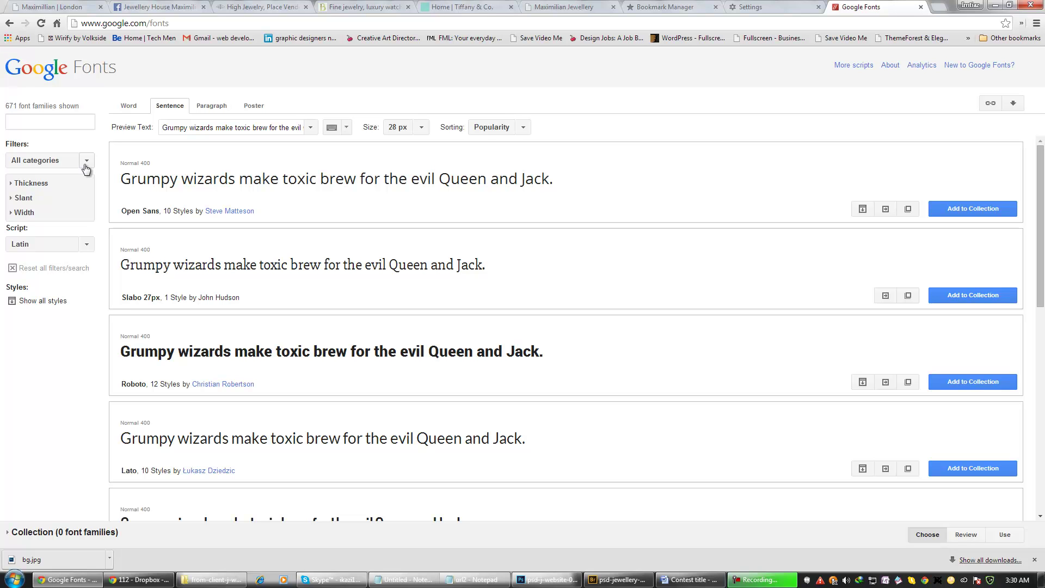
- Limit the font categories to Serif by excluding Sans Serif, Display, Handwriting and Monospace, and browse the filtered fonts
click(53, 164)
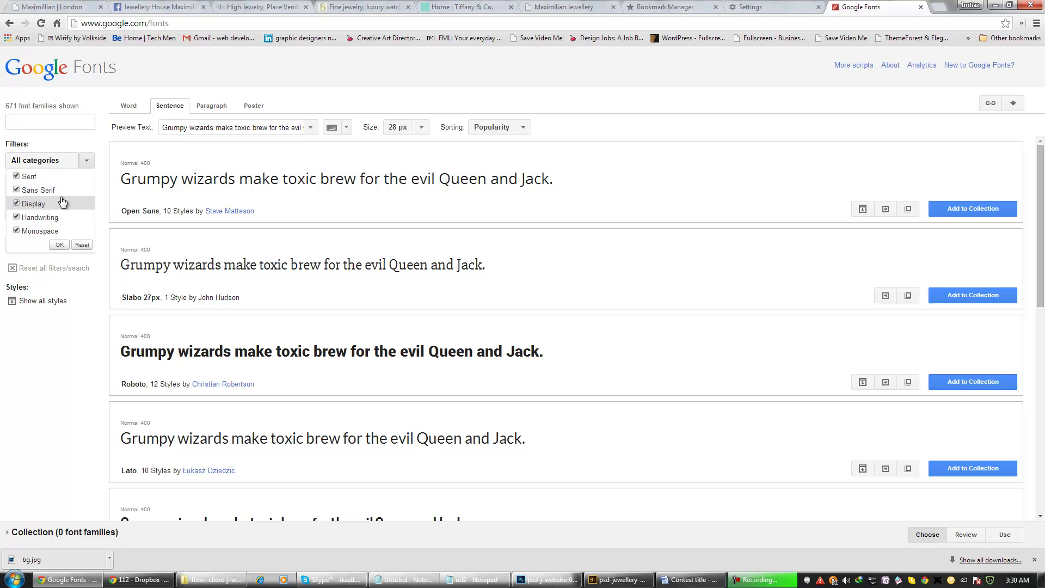
click(16, 190)
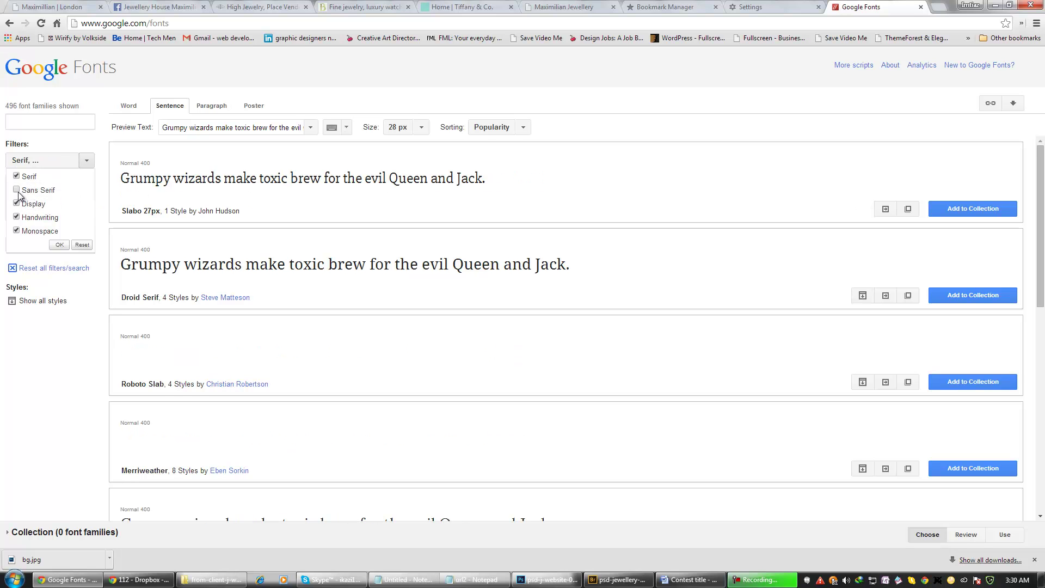
click(16, 204)
click(17, 217)
click(16, 231)
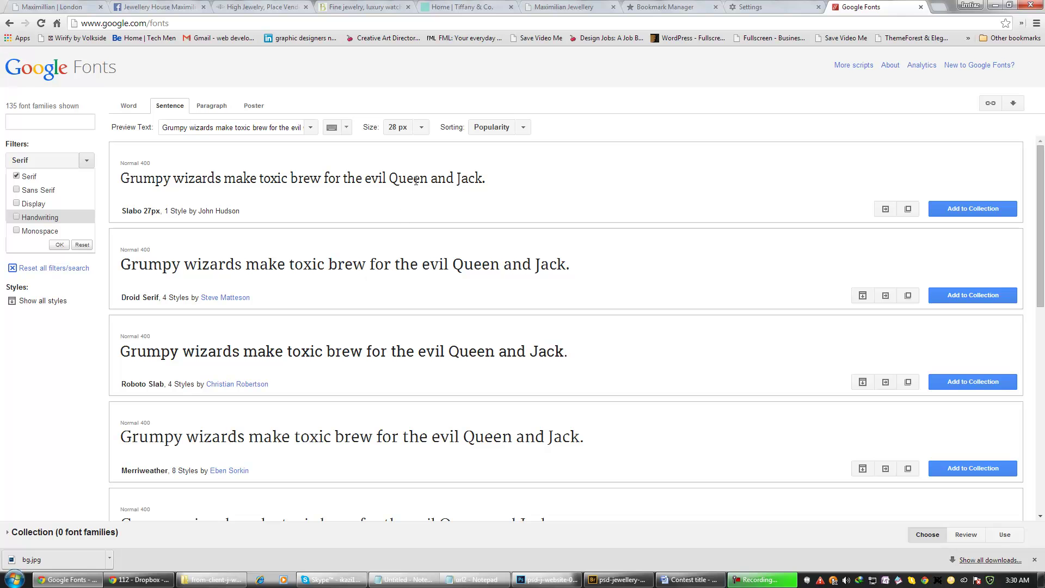
scroll(402, 290, down, 7)
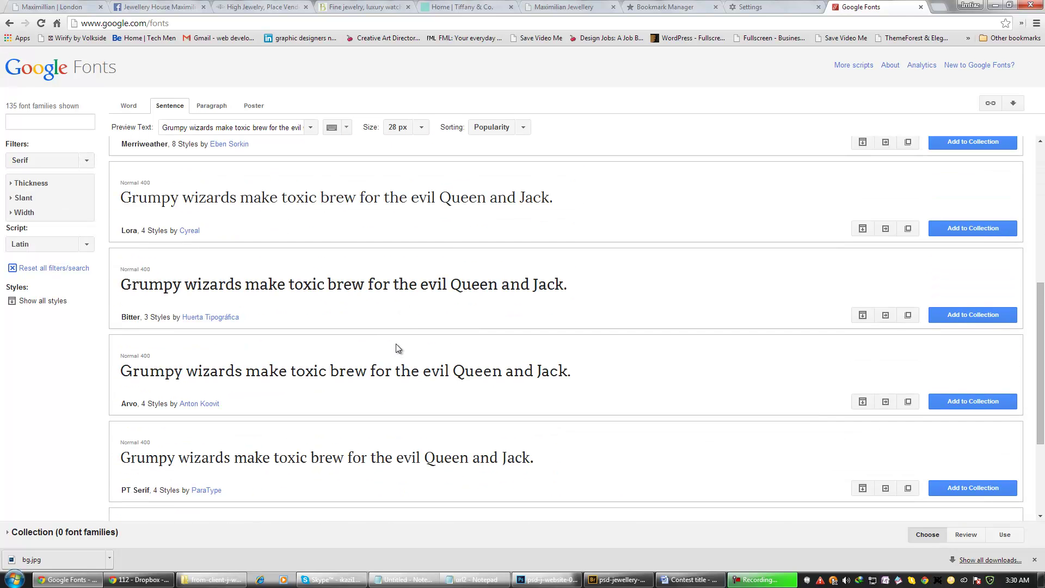
scroll(397, 349, down, 5)
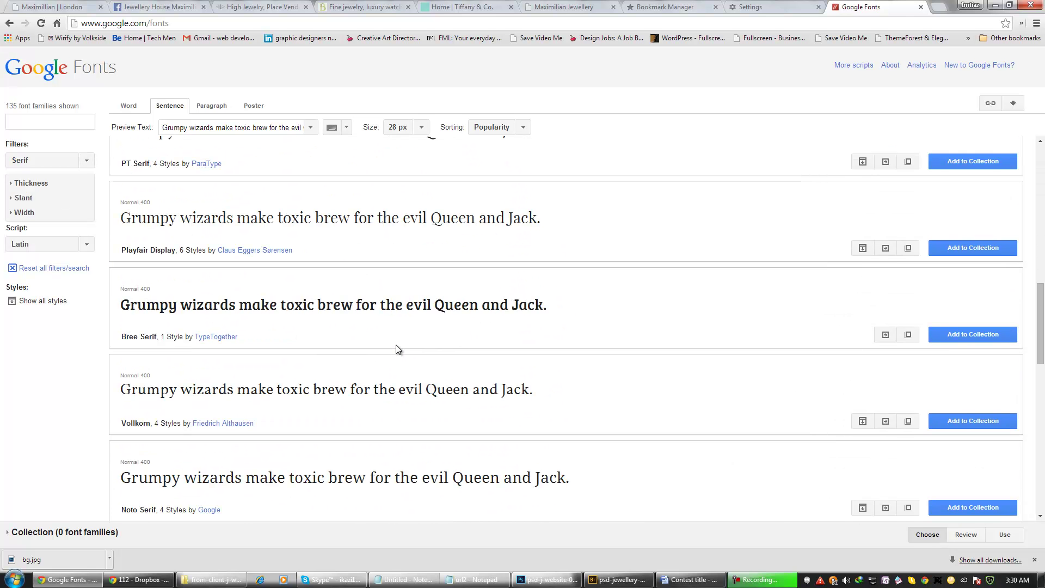
scroll(406, 272, down, 3)
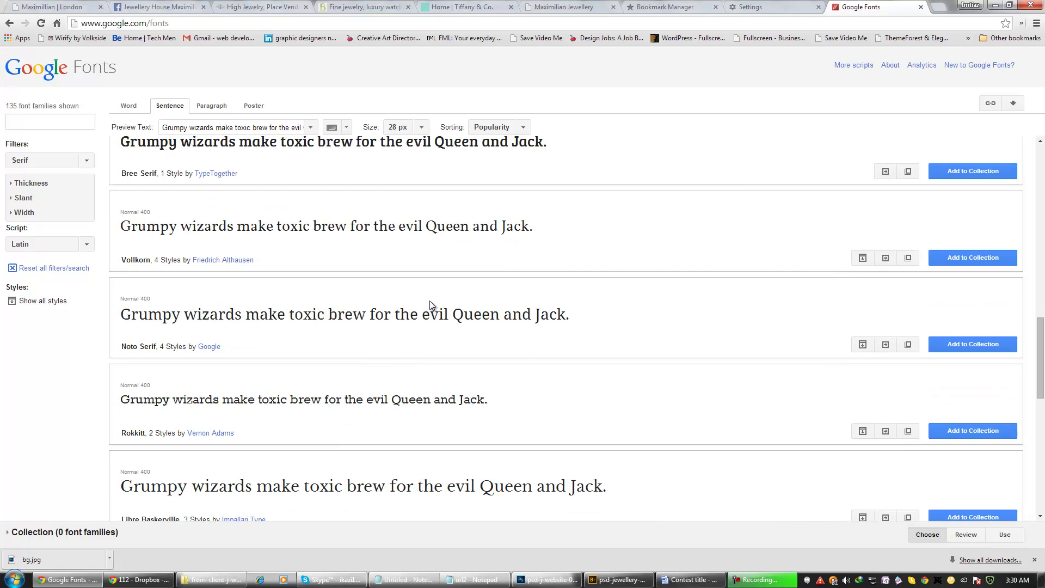
- Revisit the Tiffany & Co. home page, switch to Photoshop with psd-j-website-01b.psd, and dismiss the clipboard error
click(463, 7)
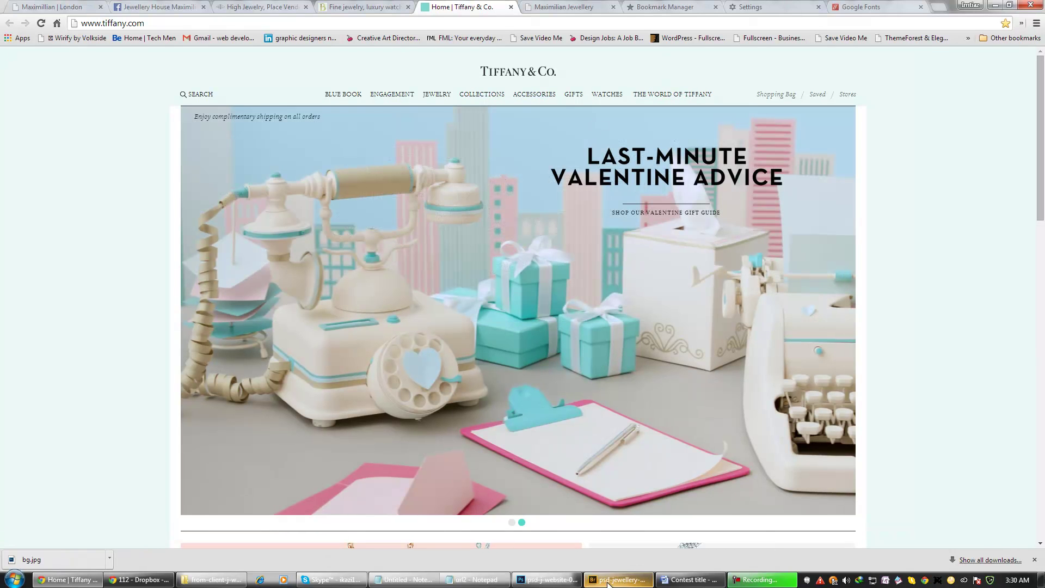
click(548, 579)
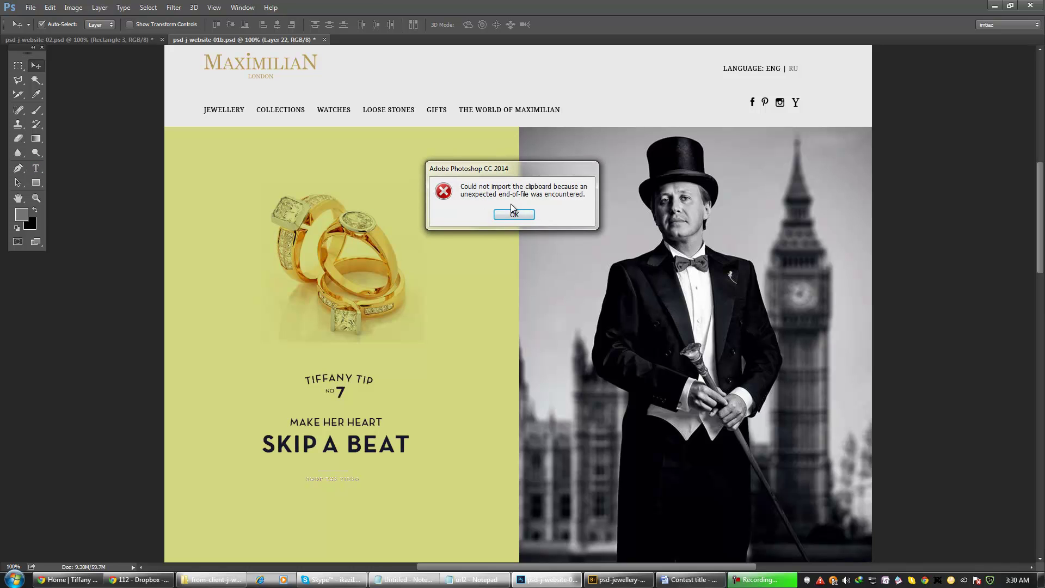
click(513, 214)
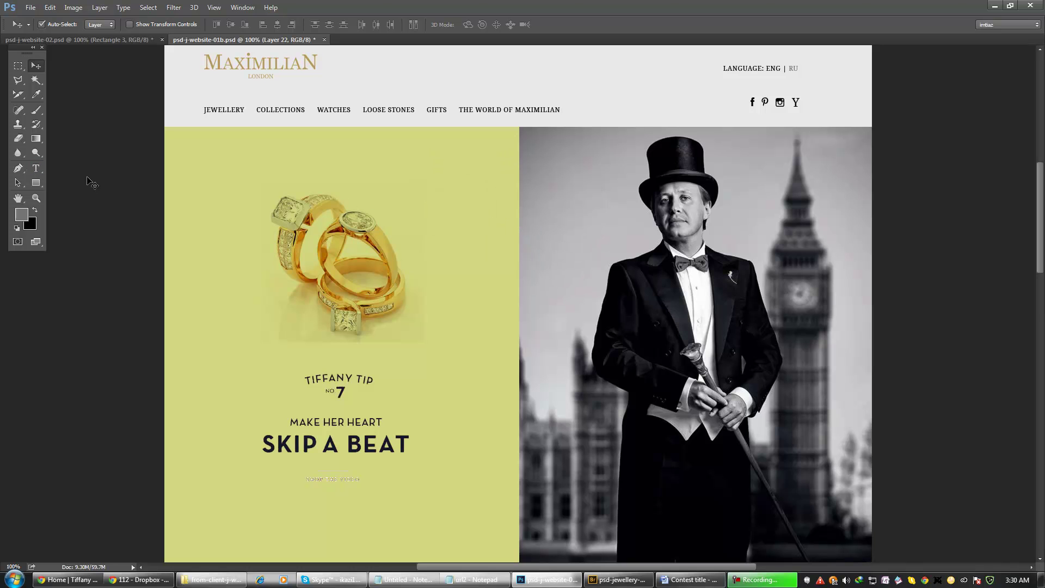
- Check the font settings of the entire header navigation text with the Type tool, and return to the Move tool
click(38, 174)
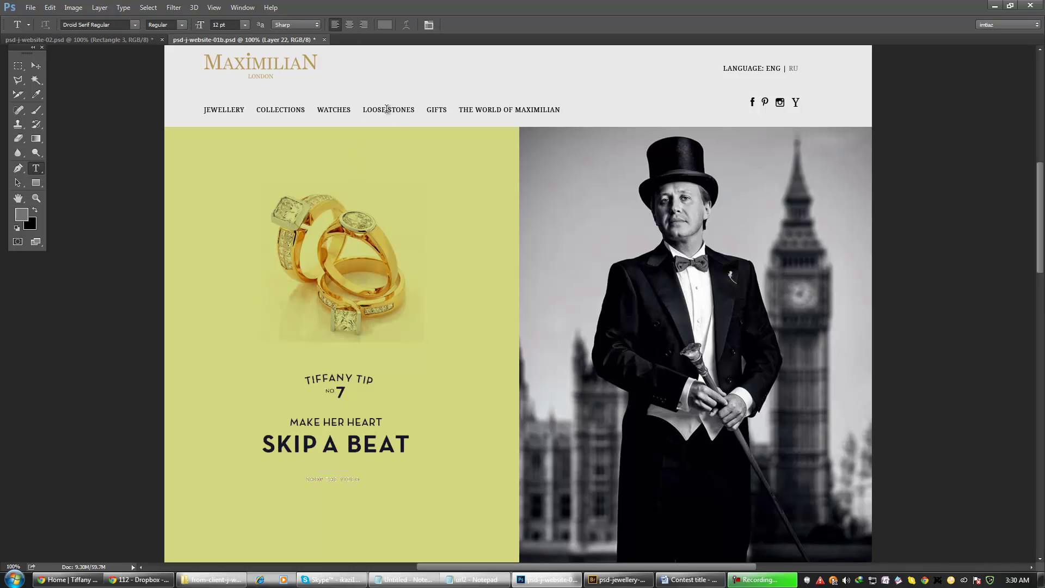
click(561, 109)
key(ctrl+a)
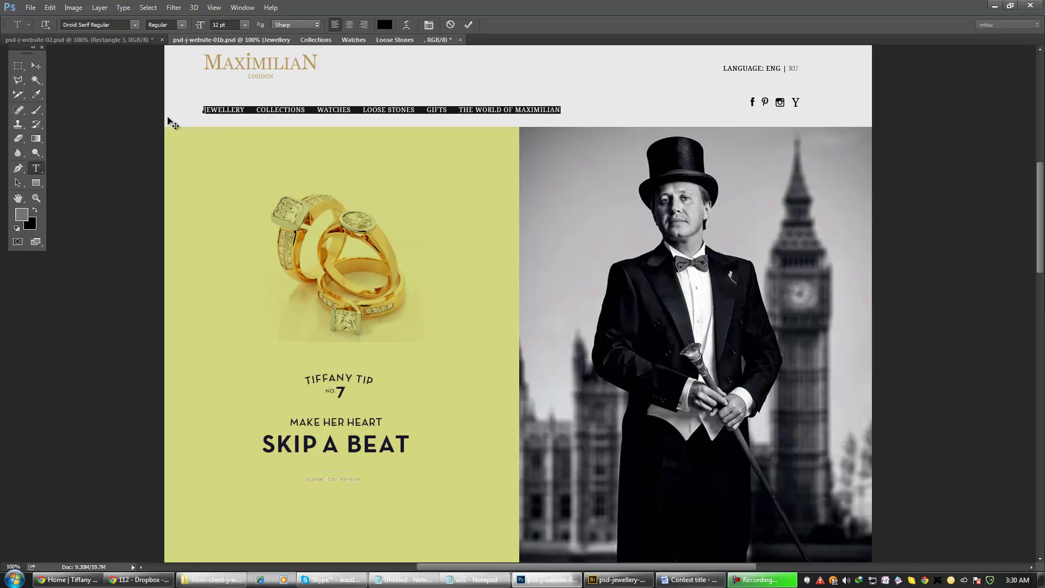
click(36, 66)
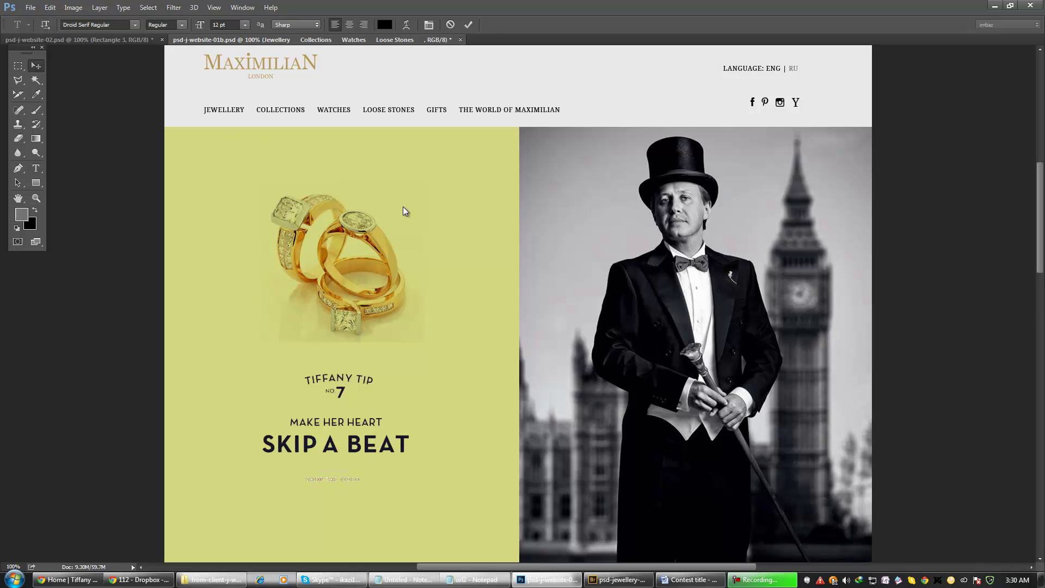
- Try shifting the header navigation text, bringing it back in line with the start of the Maximilian logo
scroll(545, 262, up, 1)
scroll(578, 284, up, 5)
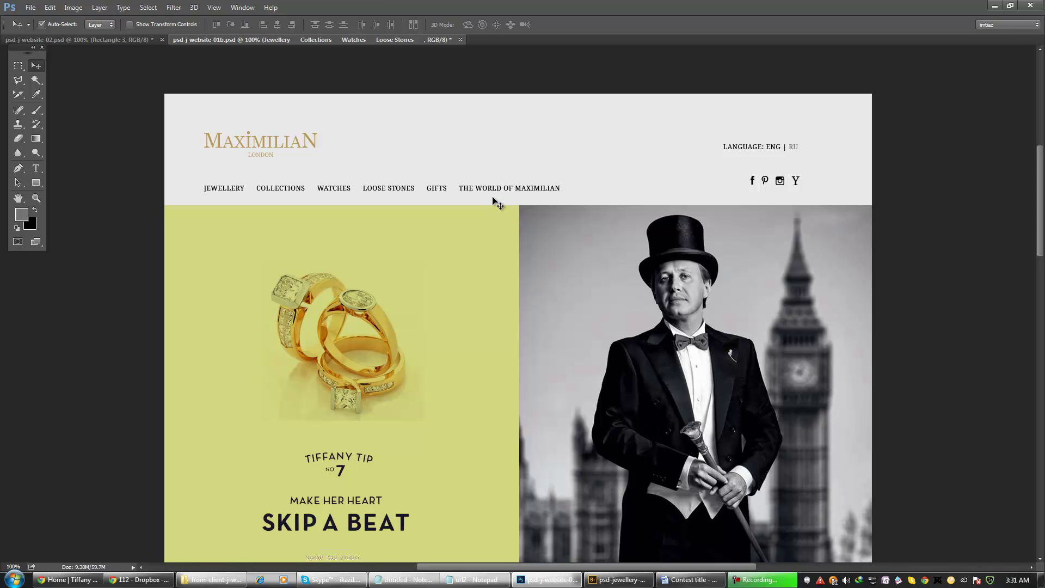
drag(542, 190, 486, 191)
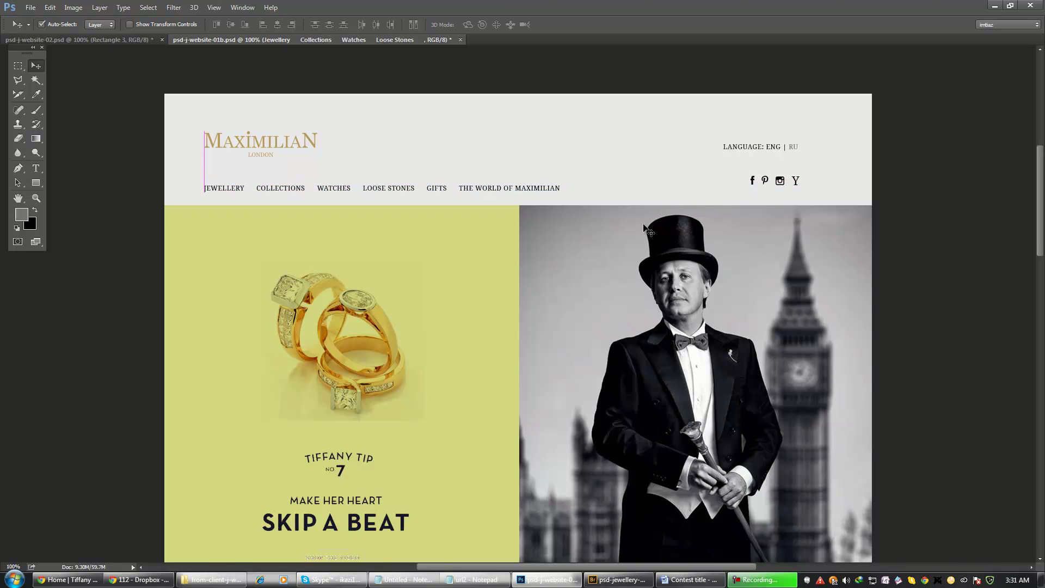
- Examine the hero area with the ring panel and the top-hat photo, down to the product heading
scroll(719, 217, down, 10)
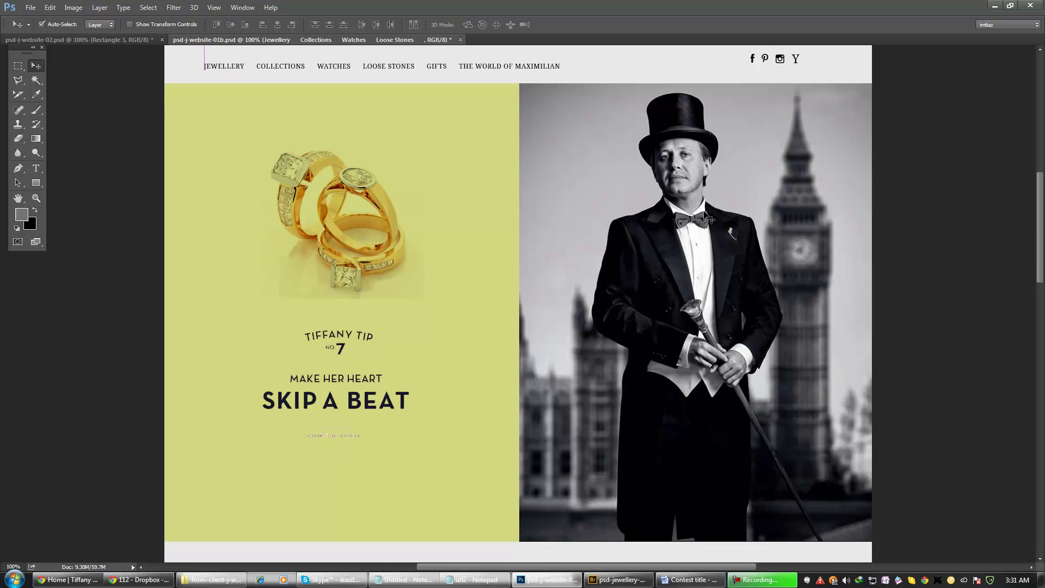
scroll(572, 217, up, 1)
scroll(588, 225, down, 7)
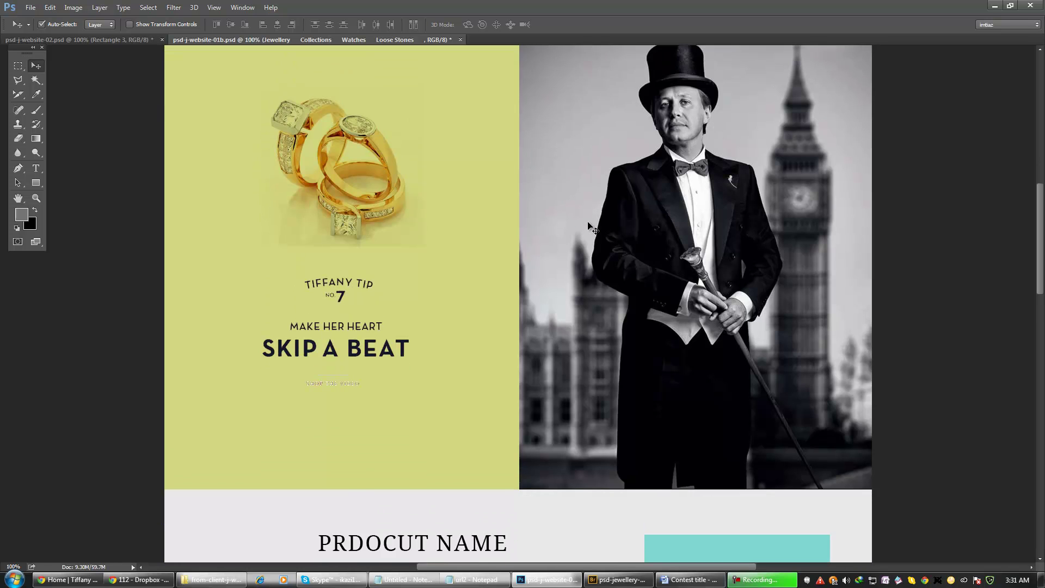
scroll(629, 250, up, 6)
scroll(631, 253, up, 2)
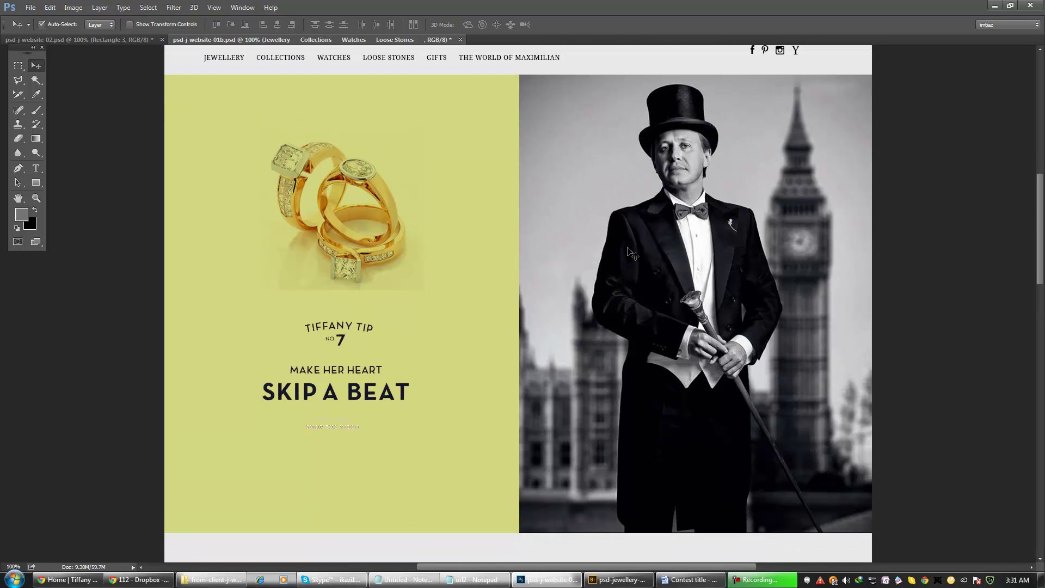
scroll(643, 253, down, 3)
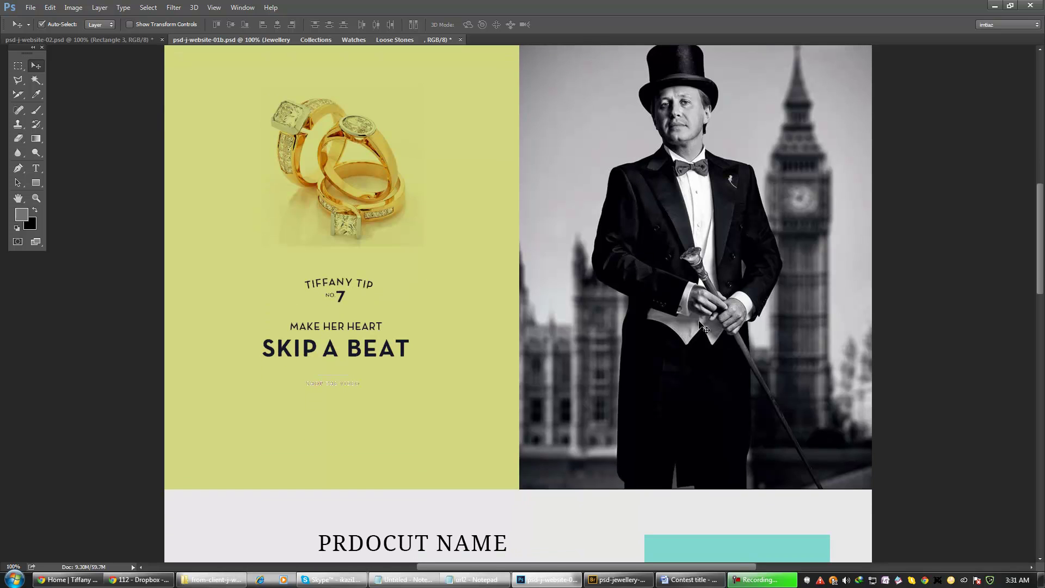
- Switch to psd-j-website-02.psd and examine its hero banner with the clock tower and the two models
click(96, 40)
scroll(704, 353, up, 4)
scroll(765, 329, down, 4)
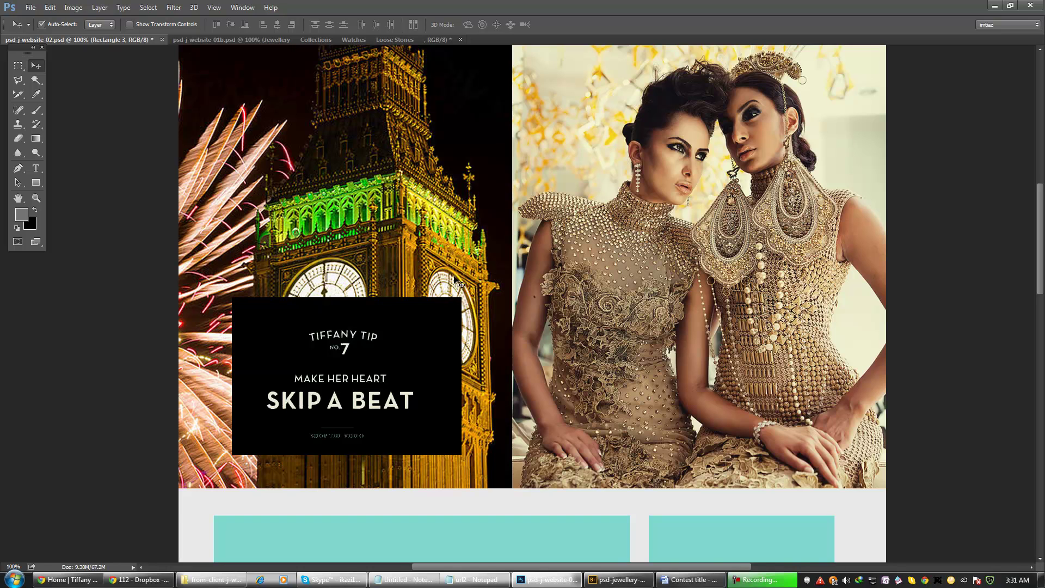
scroll(458, 286, up, 1)
scroll(456, 288, down, 2)
- Move the black rectangle behind the SKIP A BEAT text slightly to the left and down
drag(419, 418, 412, 423)
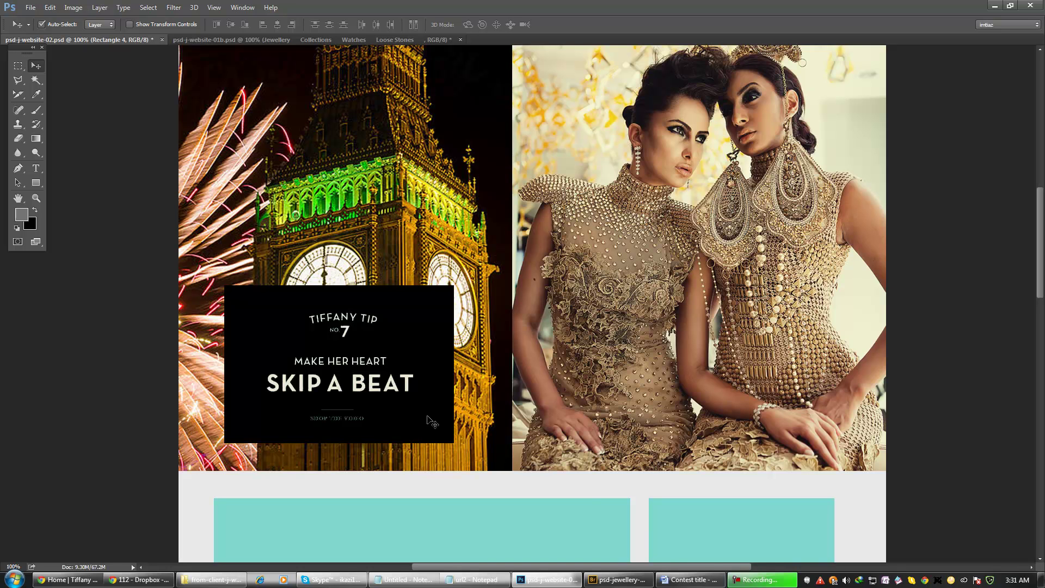
key(ctrl+z)
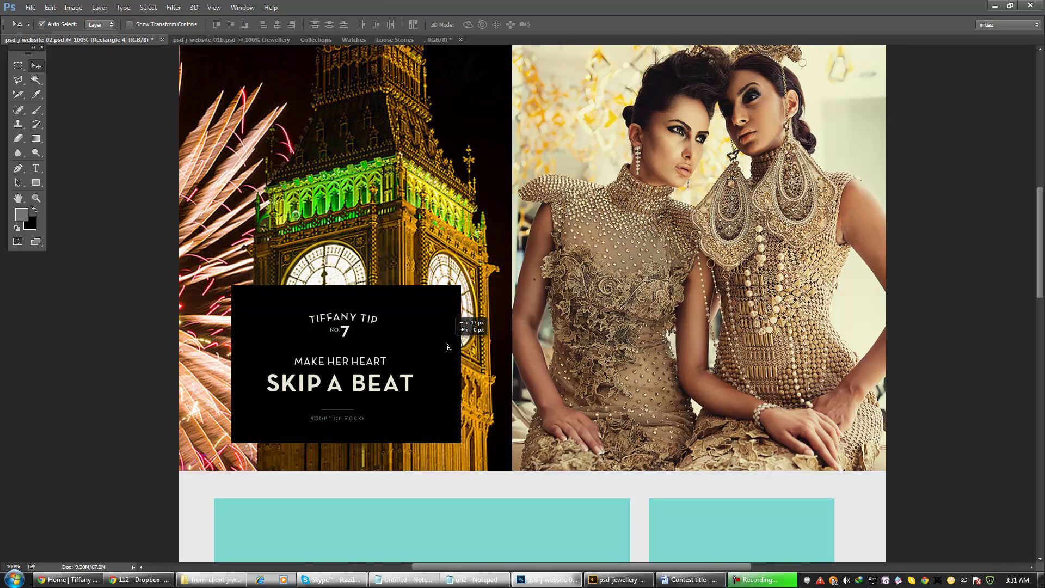
key(ctrl+z)
key(Right)
key(Down)
scroll(418, 263, up, 2)
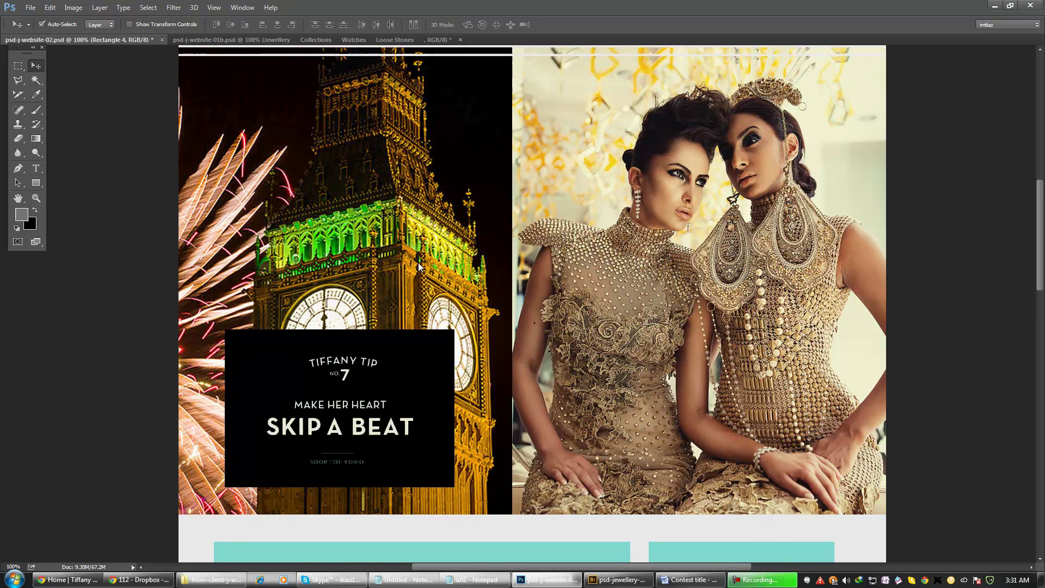
- Return to psd-j-website-01b.psd and examine the header, the ring and top-hat hero panels, and the product section below
click(266, 42)
scroll(465, 206, up, 4)
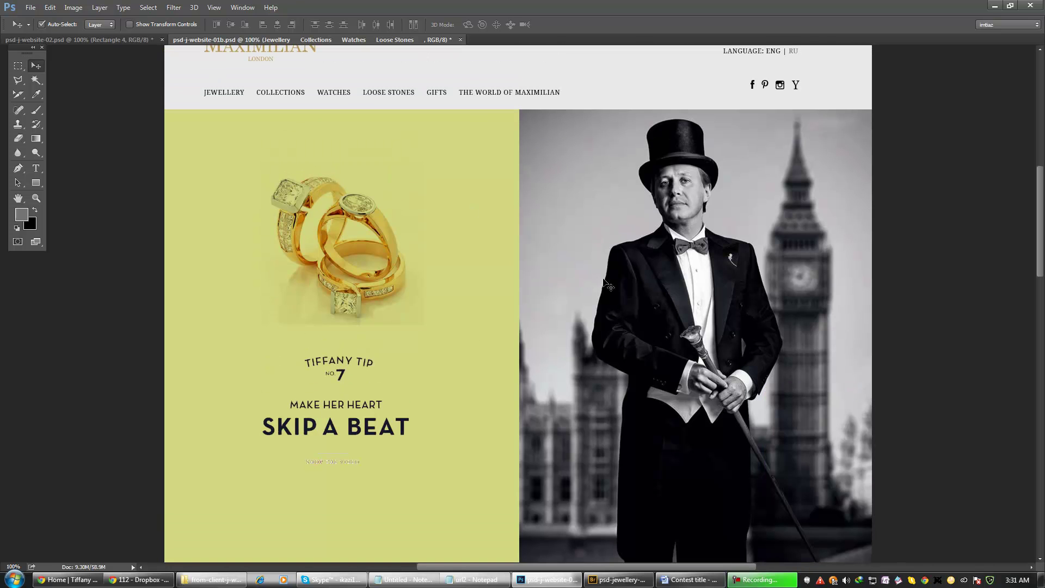
scroll(822, 265, down, 1)
scroll(818, 260, down, 3)
scroll(770, 276, up, 4)
scroll(773, 280, up, 1)
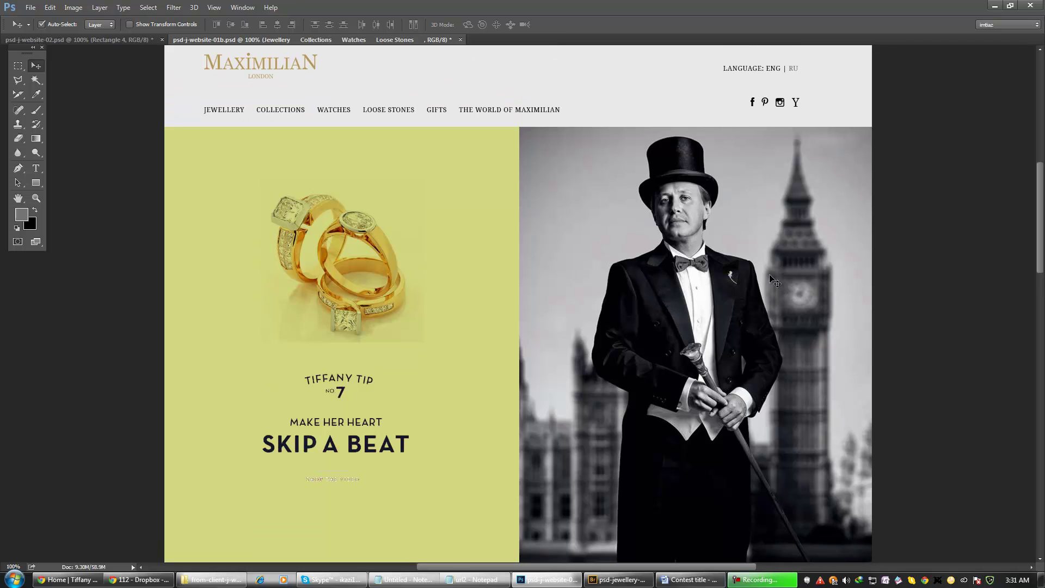
scroll(730, 281, down, 1)
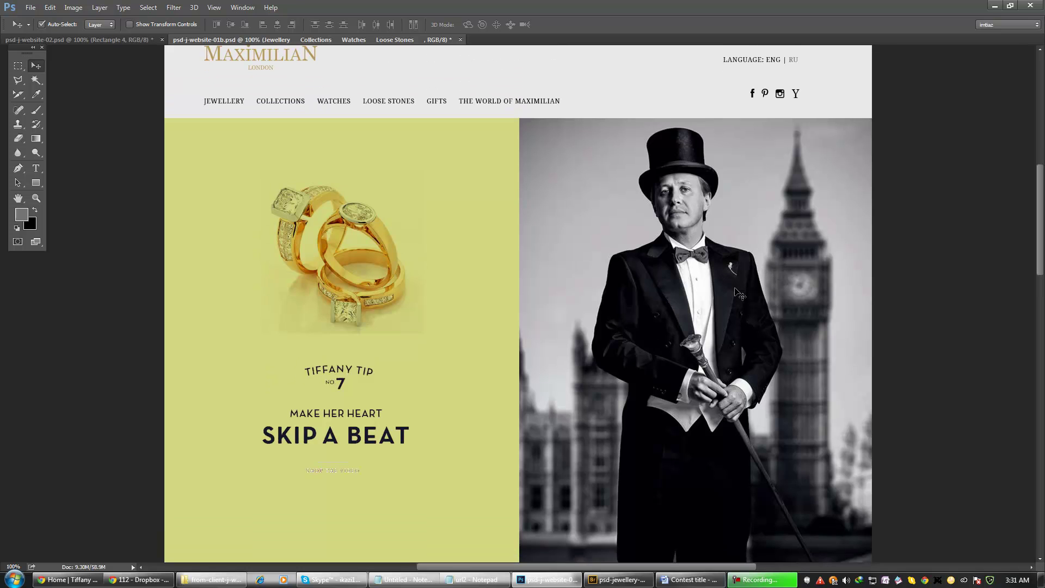
scroll(739, 294, down, 1)
scroll(740, 286, down, 1)
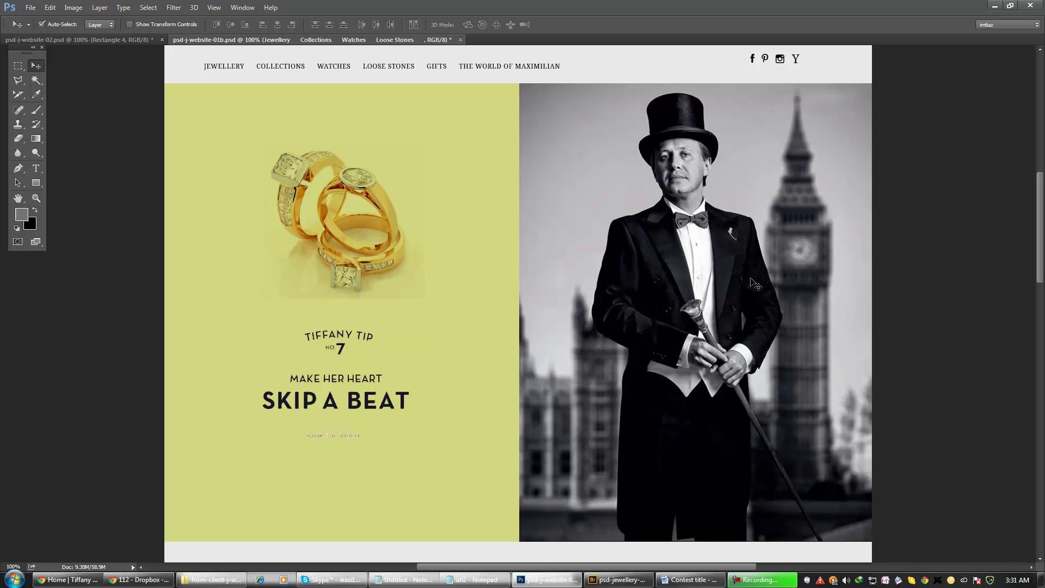
scroll(670, 275, down, 3)
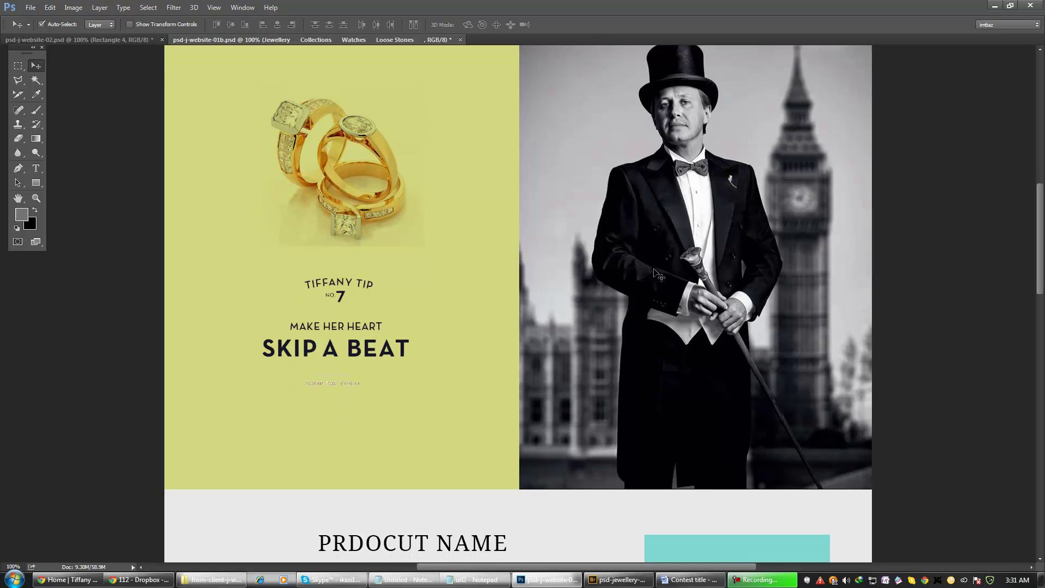
scroll(655, 272, down, 8)
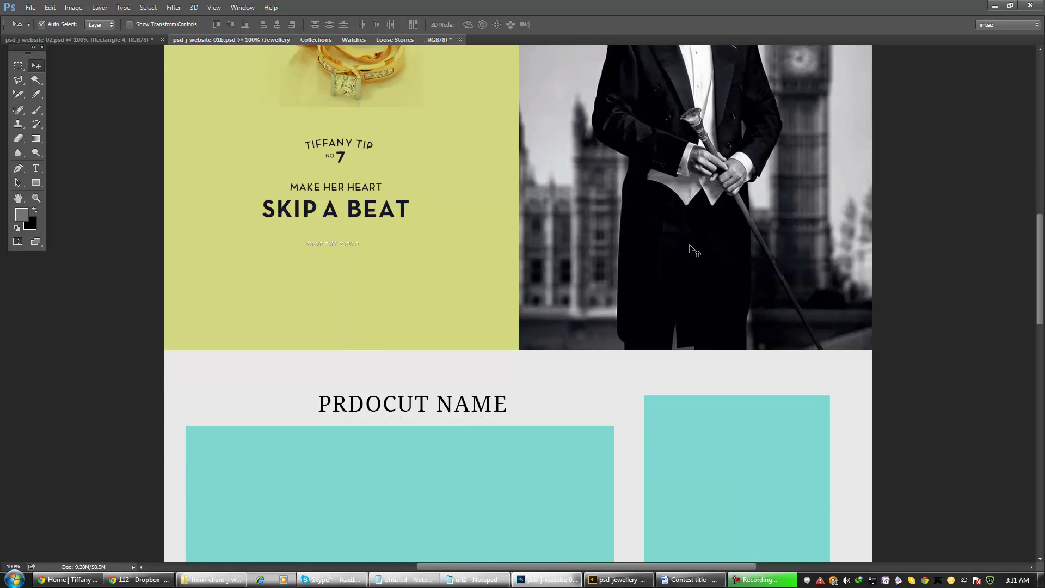
scroll(694, 283, down, 1)
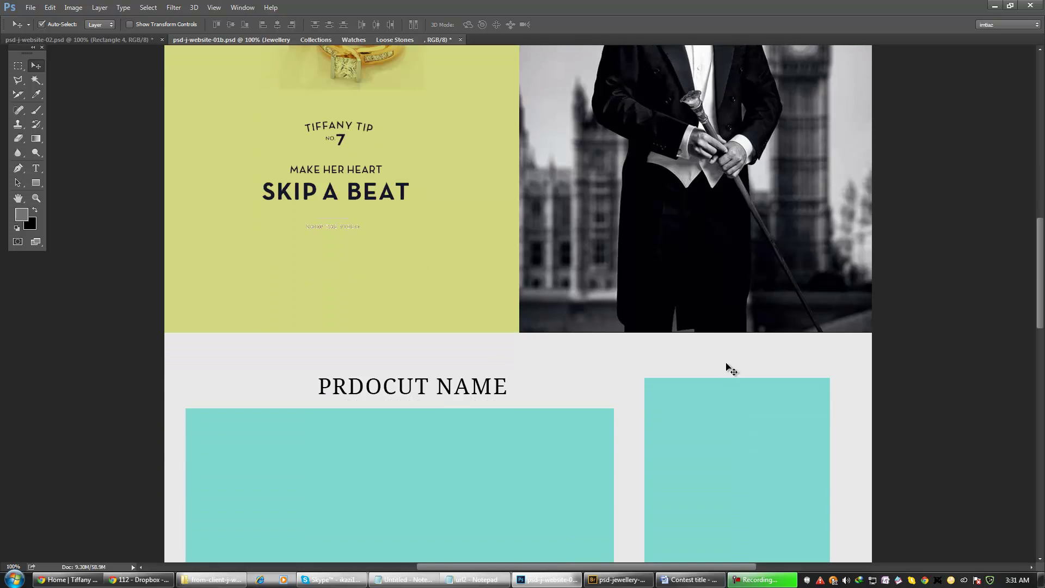
- Switch to the Contest title document in Word and highlight "The World of Maximilian" in the required top menu list
click(675, 581)
scroll(474, 366, down, 12)
scroll(473, 366, down, 12)
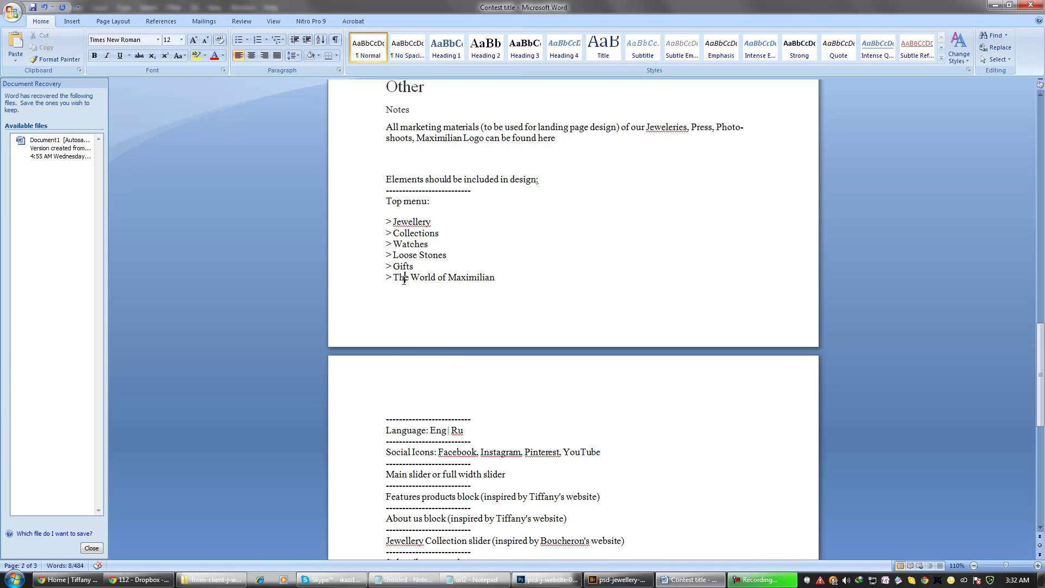
drag(393, 277, 495, 277)
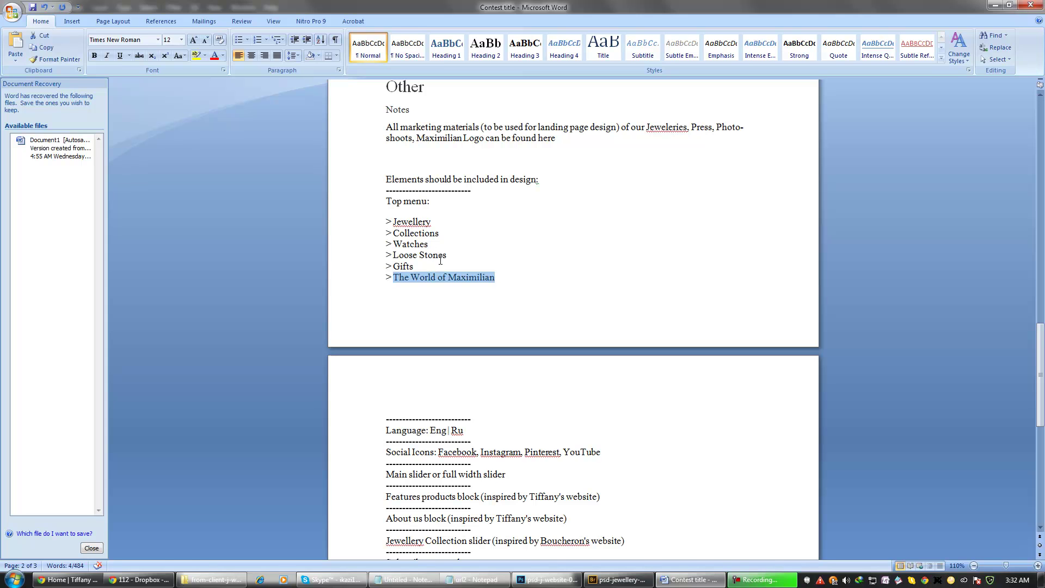
- Compare the Photoshop header with the brief's requirements for the top menu, language switch and social icons
key(alt+Tab)
scroll(438, 264, up, 5)
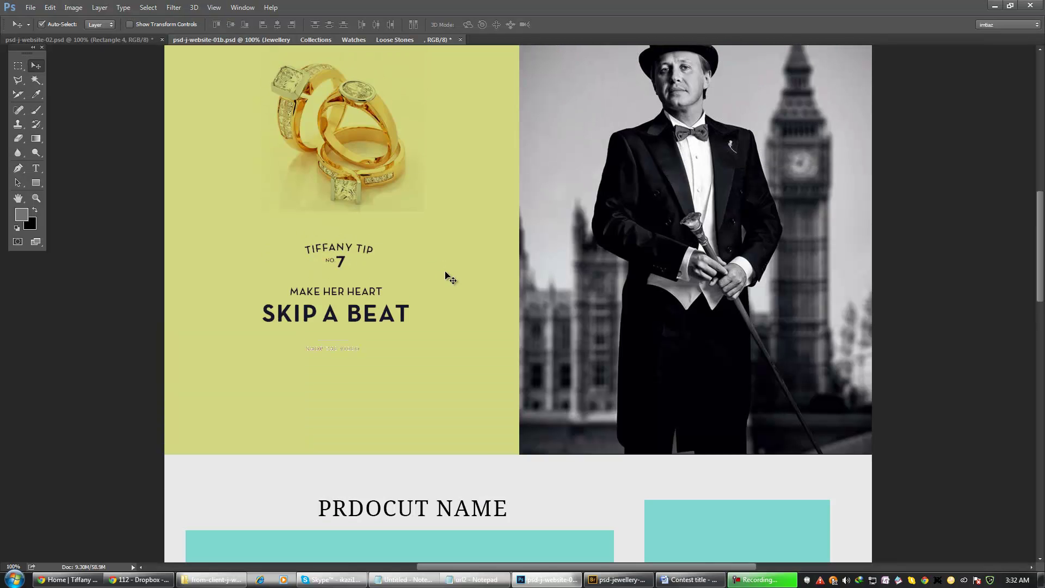
scroll(457, 228, up, 2)
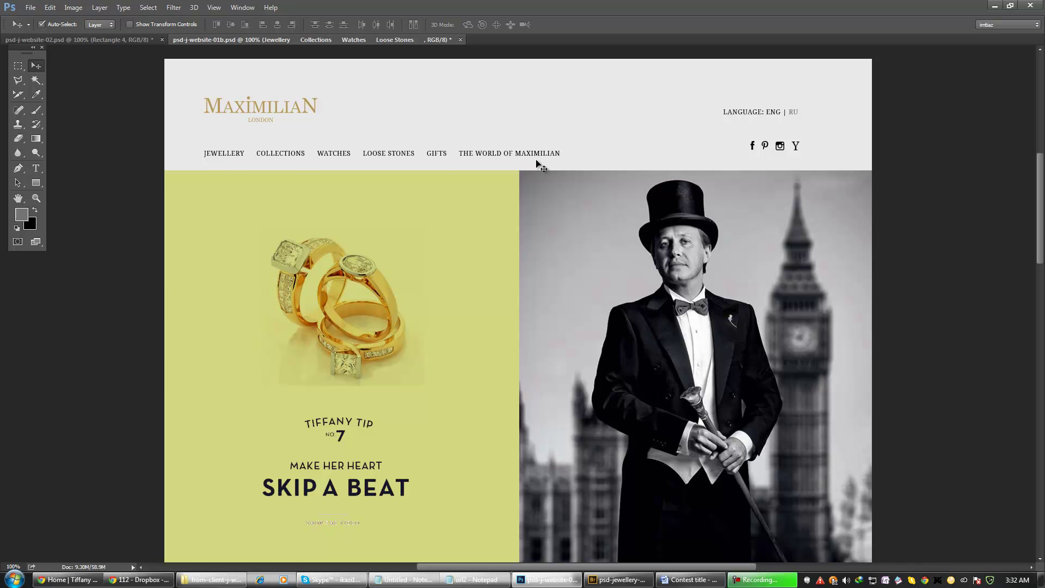
key(alt+Tab)
scroll(578, 240, down, 5)
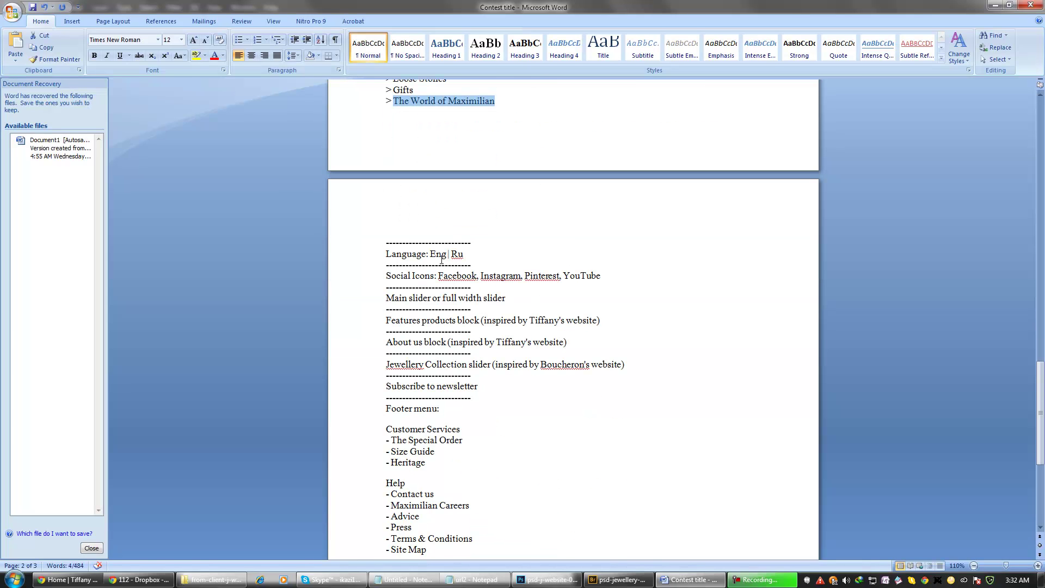
key(alt+Tab)
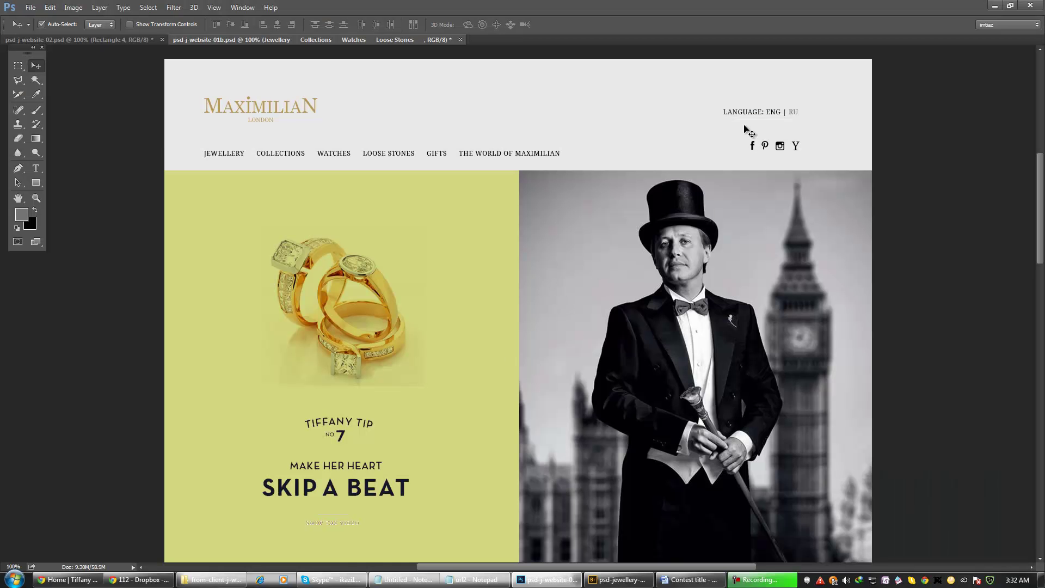
- Nudge the header's language text slightly to the right and show the layout guides
drag(741, 115, 744, 116)
key(ctrl+semicolon)
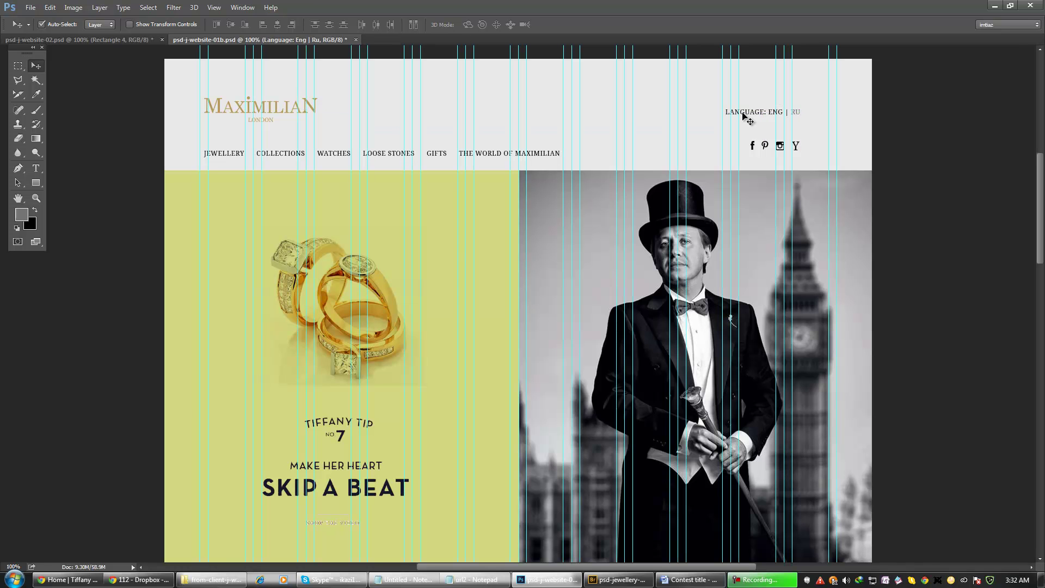
drag(904, 86, 697, 215)
click(708, 211)
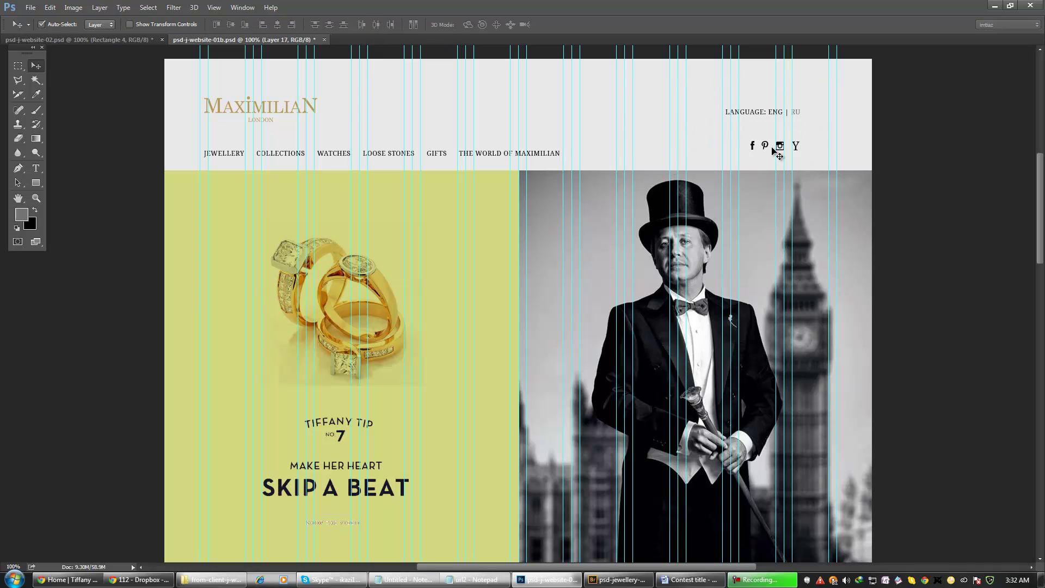
- Select the language text and social icons together, move them right to the outer grid guide, and hide the guides
drag(699, 85, 821, 155)
key(ctrl+t)
key(Return)
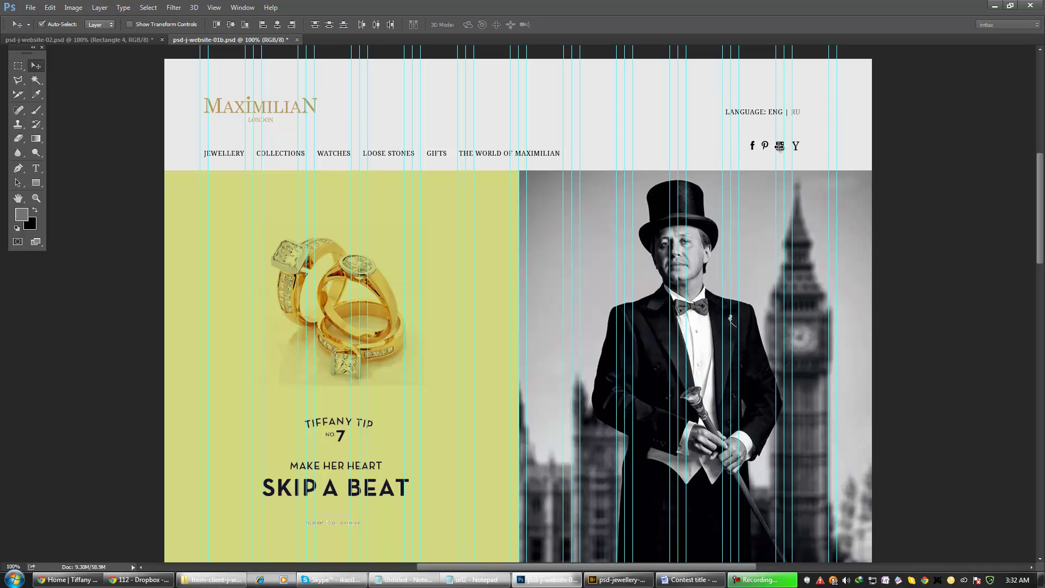
drag(765, 147, 795, 148)
key(ctrl+semicolon)
- Move the ring image slightly down in the yellow-green panel, and lower the Tiffany tip text block beneath it
drag(721, 266, 729, 212)
scroll(729, 212, down, 3)
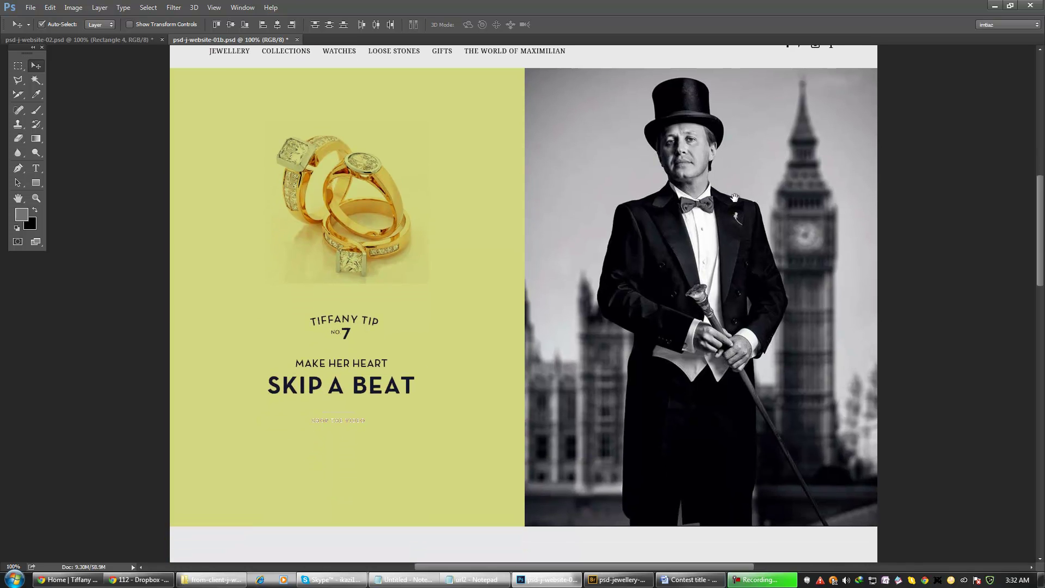
mouse_move(398, 235)
mouse_down()
mouse_move(395, 254)
mouse_move(404, 244)
mouse_move(393, 250)
mouse_move(406, 254)
mouse_move(402, 245)
mouse_up()
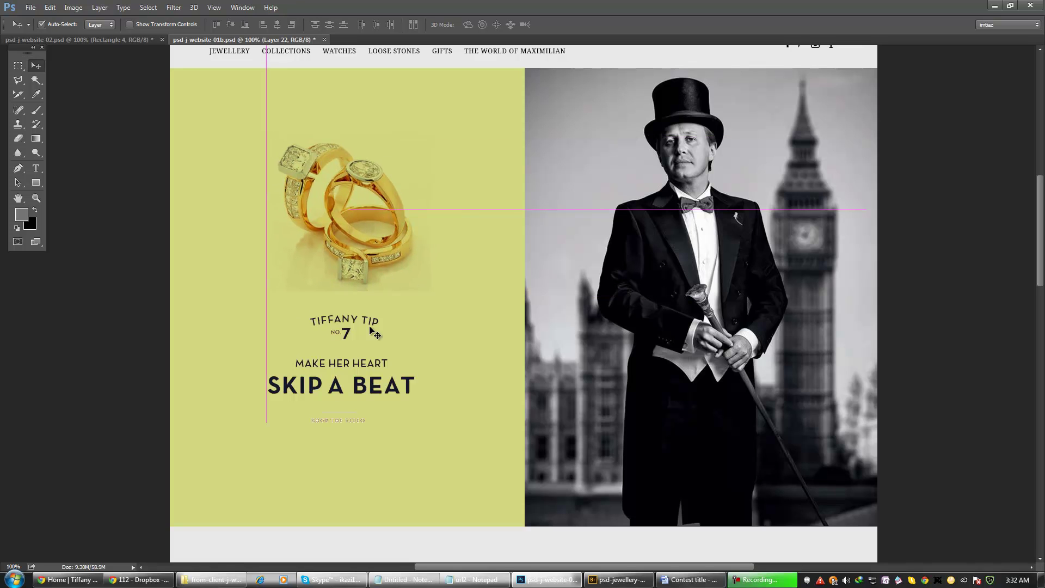
drag(372, 386, 369, 408)
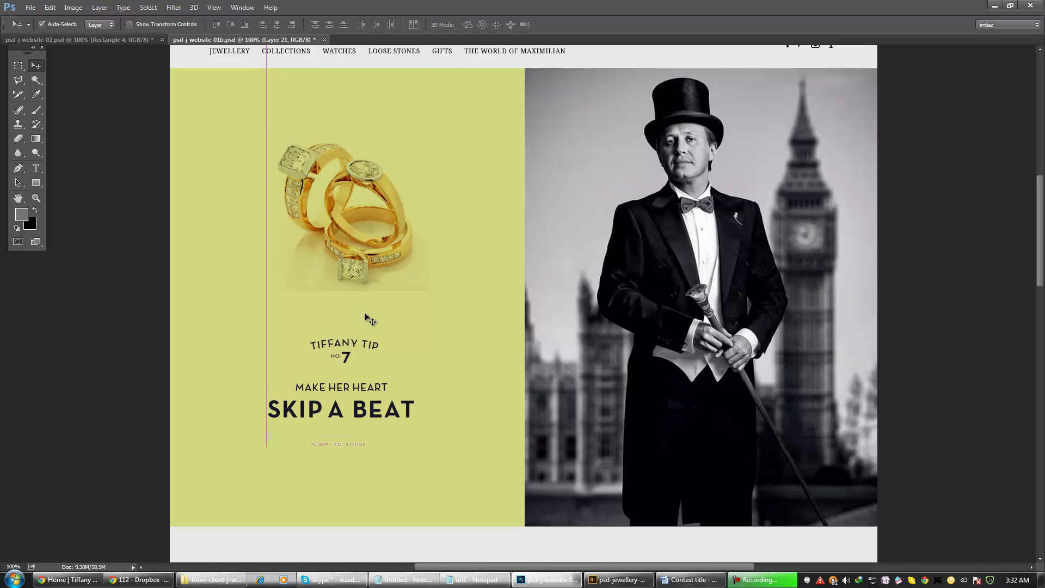
- Switch to the Tiffany & Co. home page in Chrome, examine its SKIP A BEAT banner slide, and return to Photoshop
key(alt+Tab)
click(416, 99)
key(alt+Tab)
key(alt+Tab)
scroll(512, 248, down, 2)
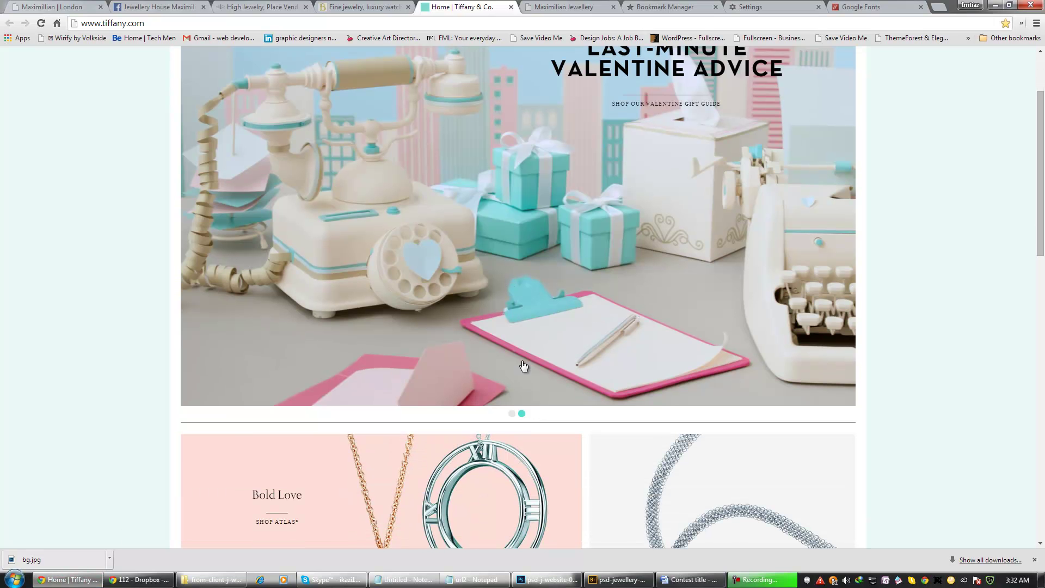
click(512, 415)
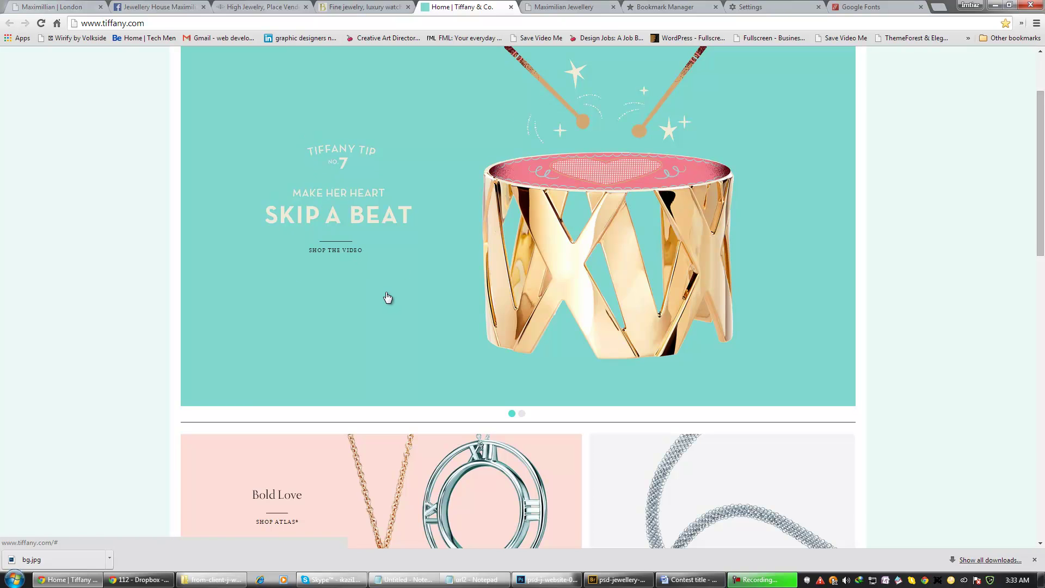
scroll(387, 296, up, 2)
key(alt+Tab)
- Try shifting the header navigation text left beyond the logo's edge, and deselect the layers
scroll(438, 256, up, 5)
scroll(438, 256, up, 1)
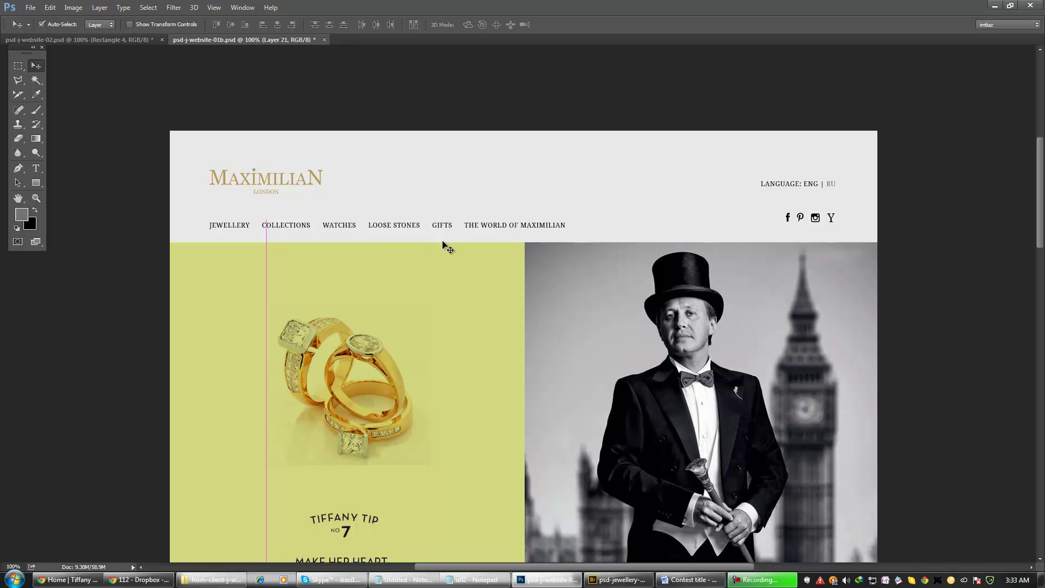
click(347, 229)
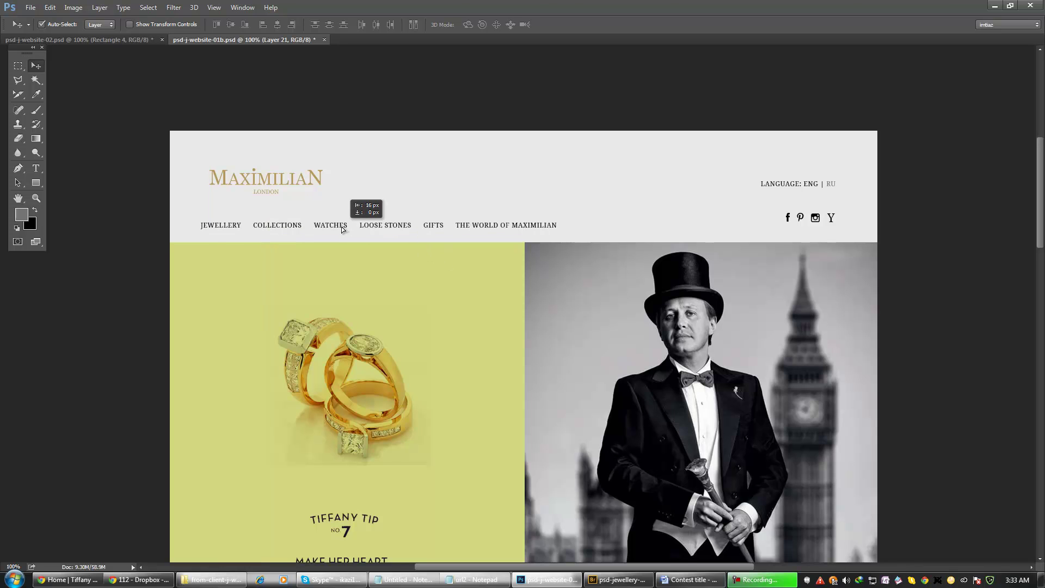
click(456, 167)
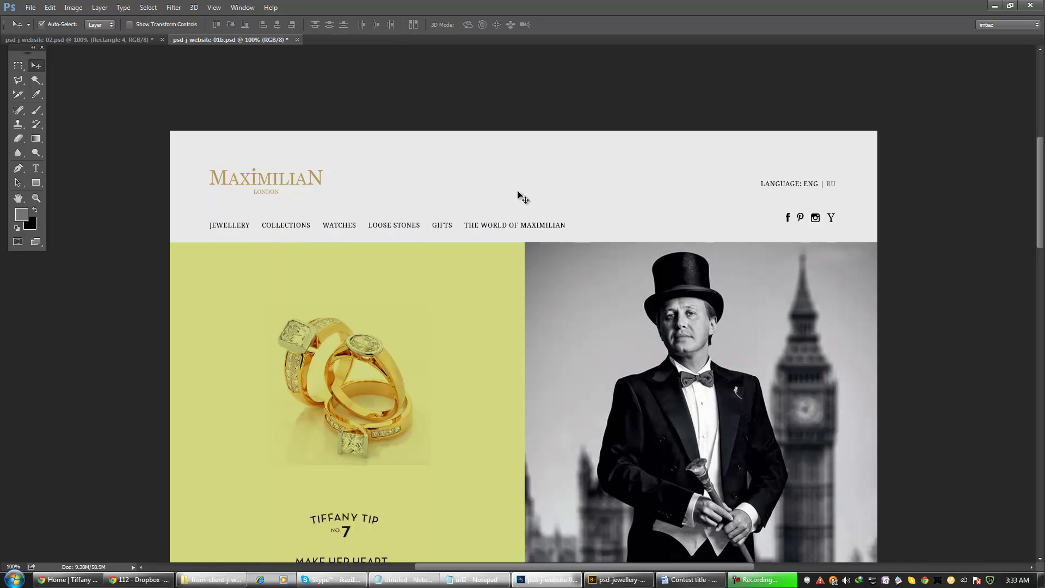
click(30, 7)
key(Escape)
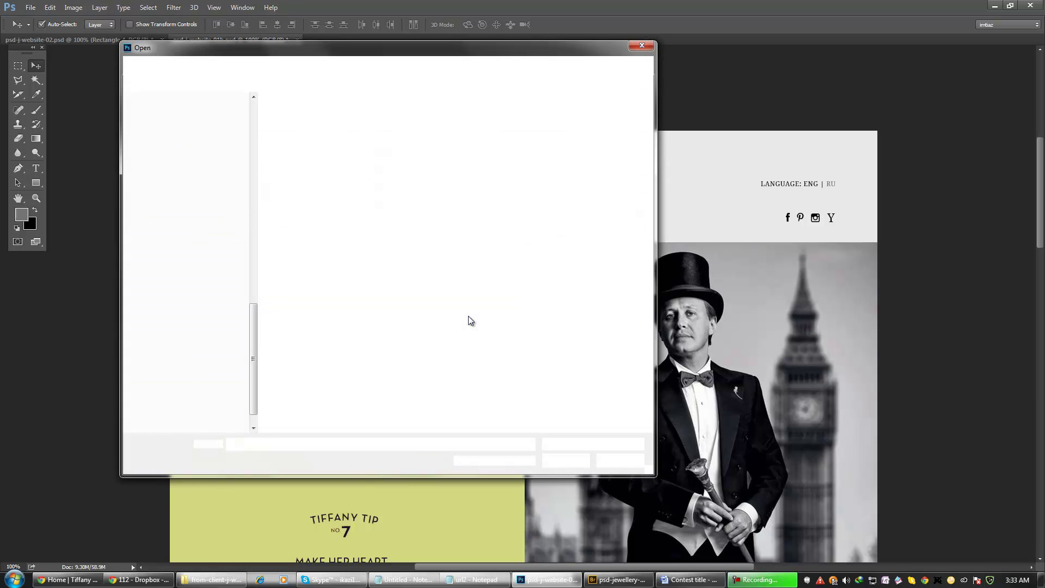
key(Escape)
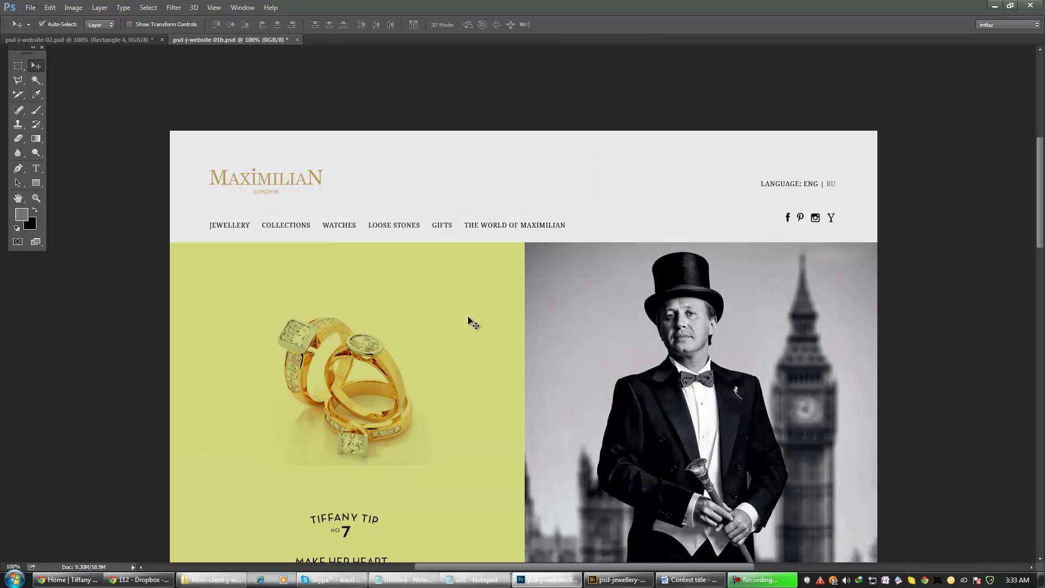
- Browse to the freehand-icons folder in Windows Explorer and open the mini-icon file in FreeHand
key(super+e)
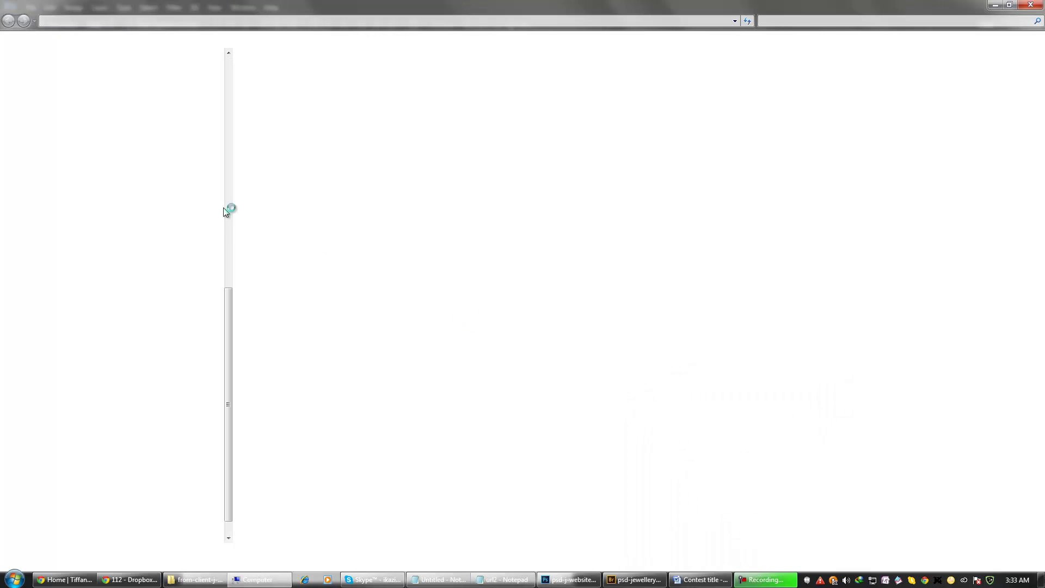
drag(233, 287, 226, 345)
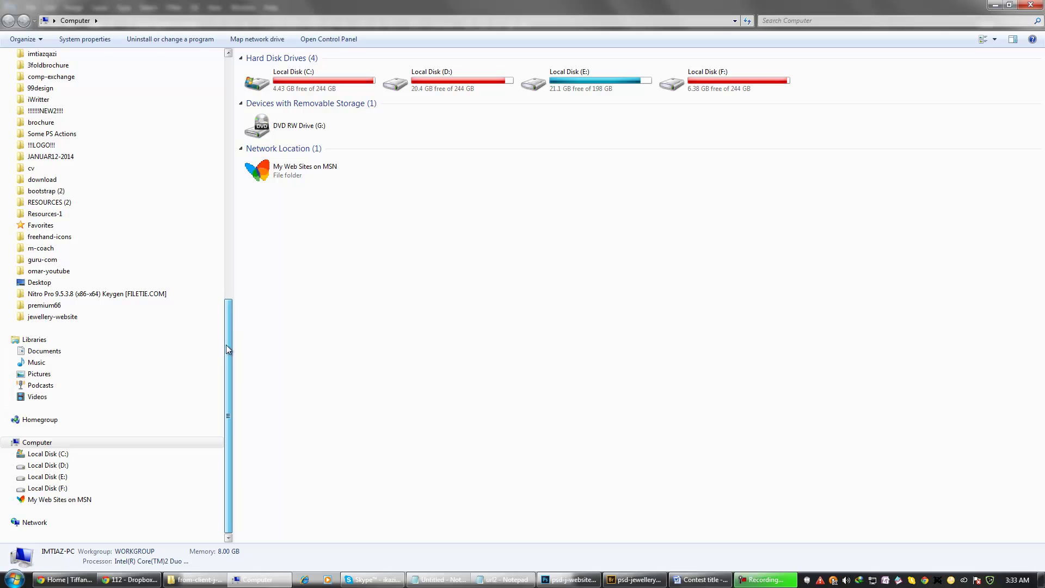
click(99, 490)
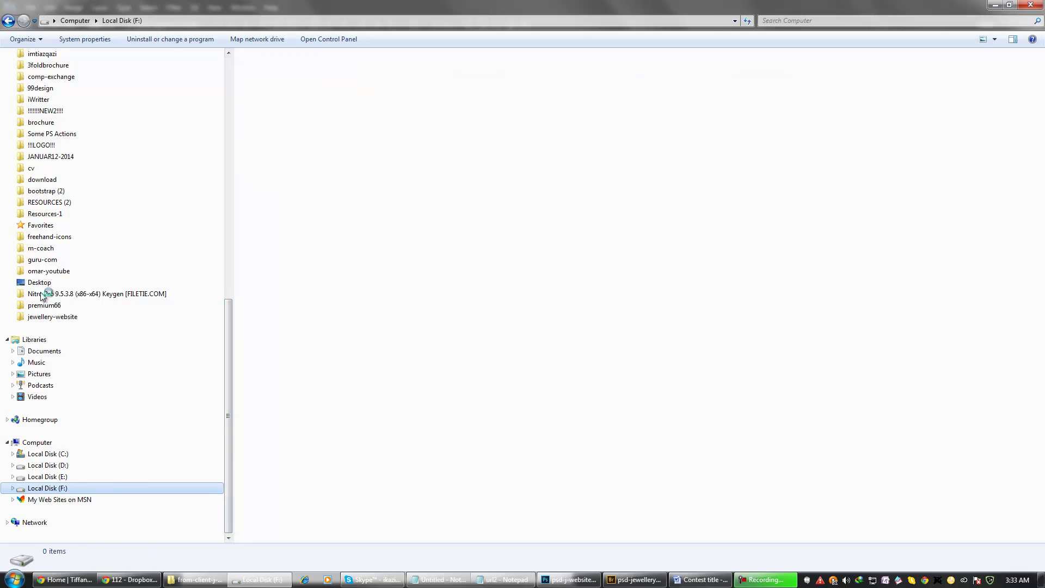
click(49, 238)
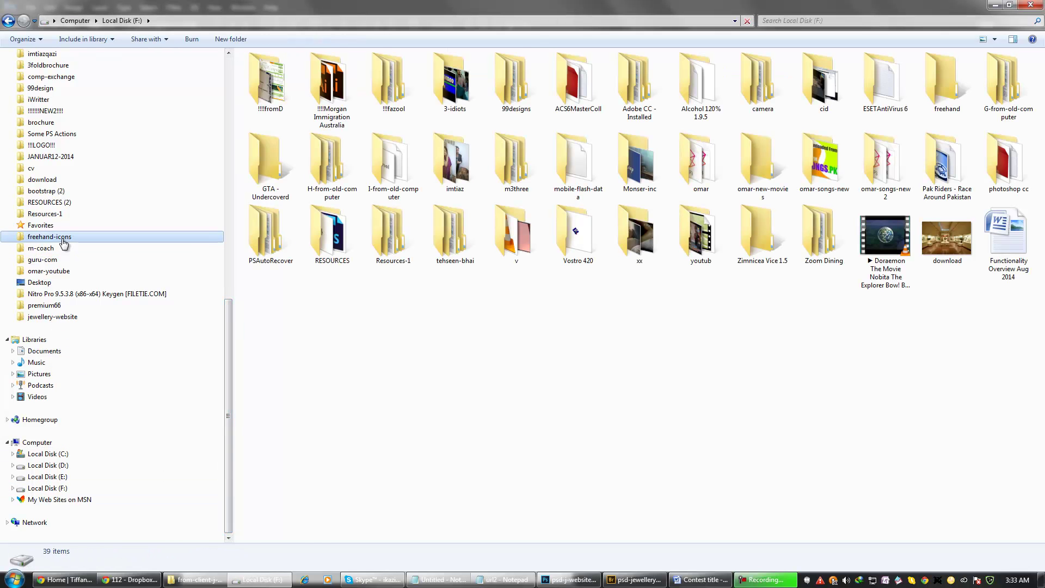
scroll(706, 288, down, 1)
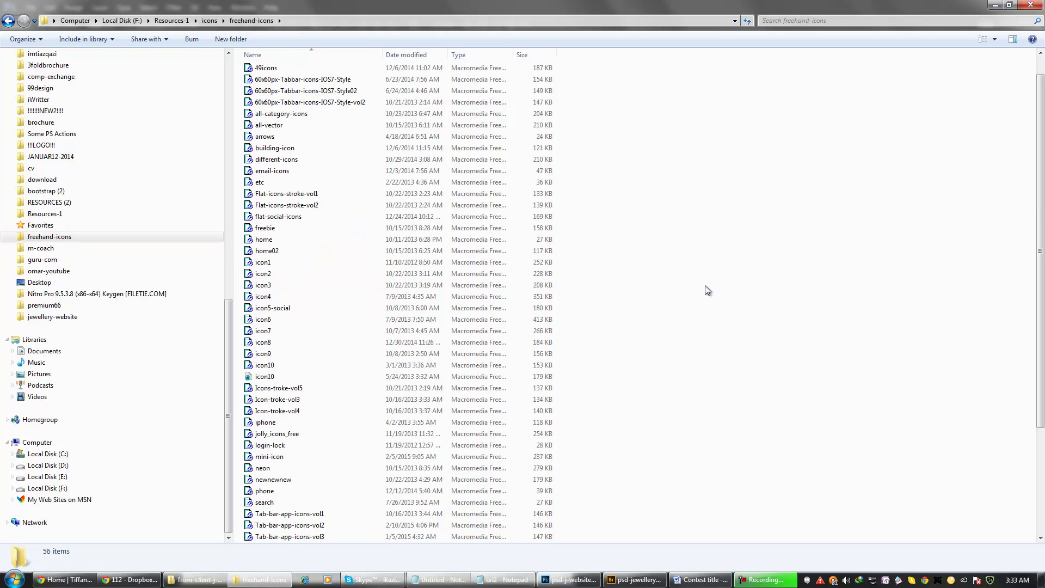
key(m)
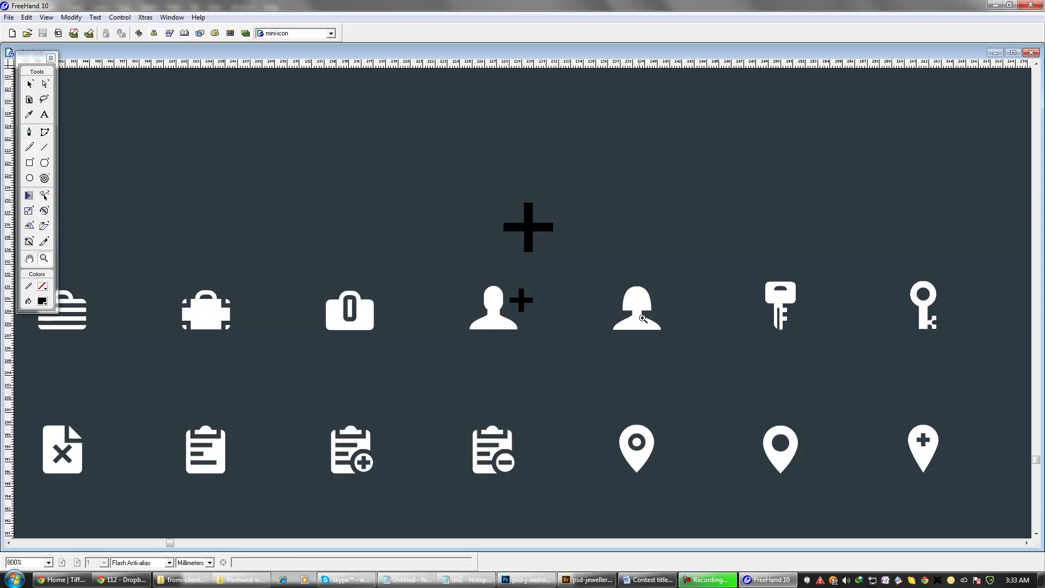
- Find the plain magnifying-glass icon in the mini-icon sheet and copy it
ctrl+alt+click(554, 299)
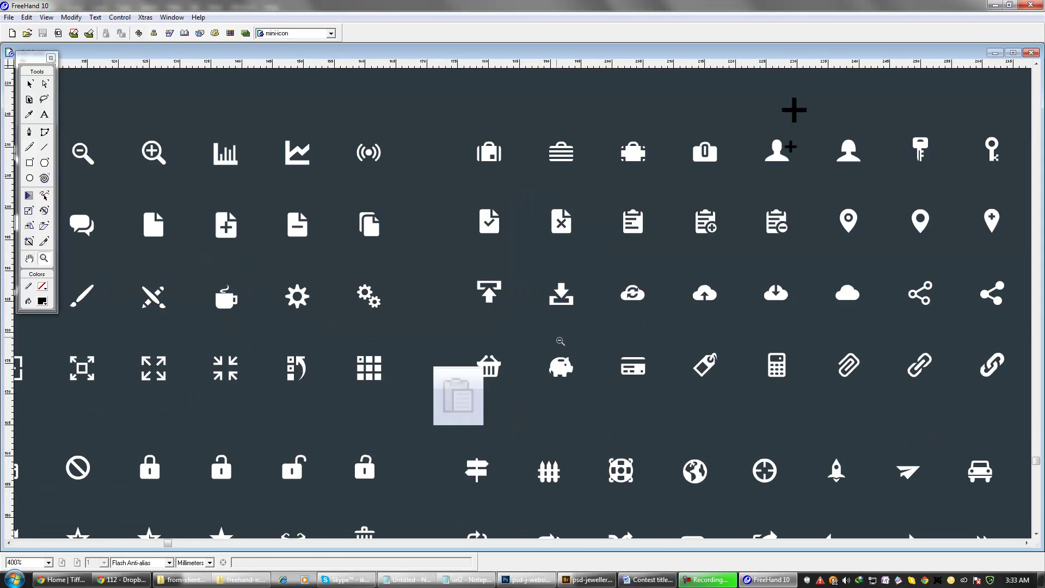
ctrl+alt+click(557, 339)
drag(598, 324, 603, 185)
drag(526, 146, 544, 341)
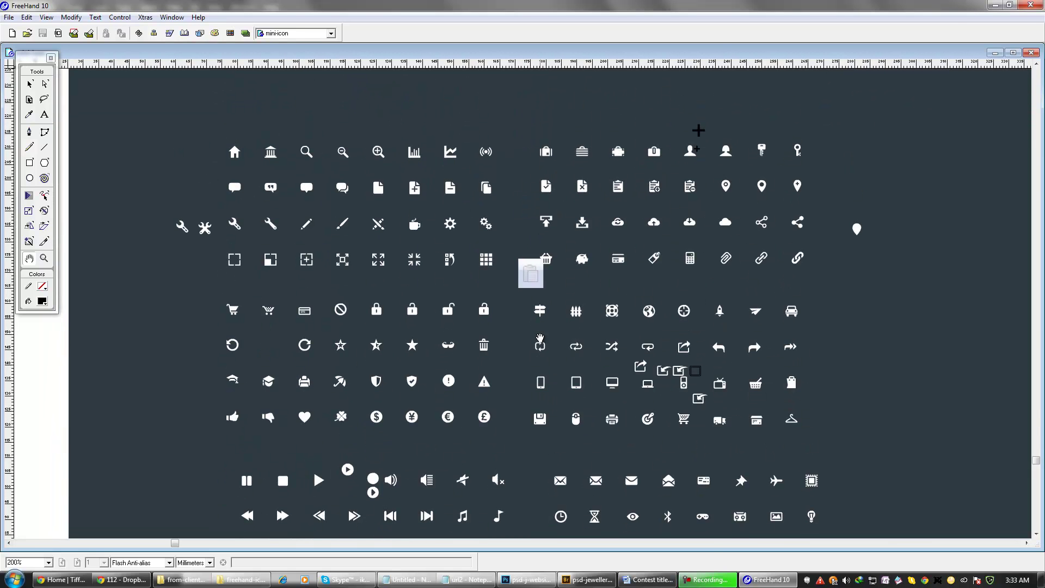
ctrl+click(401, 226)
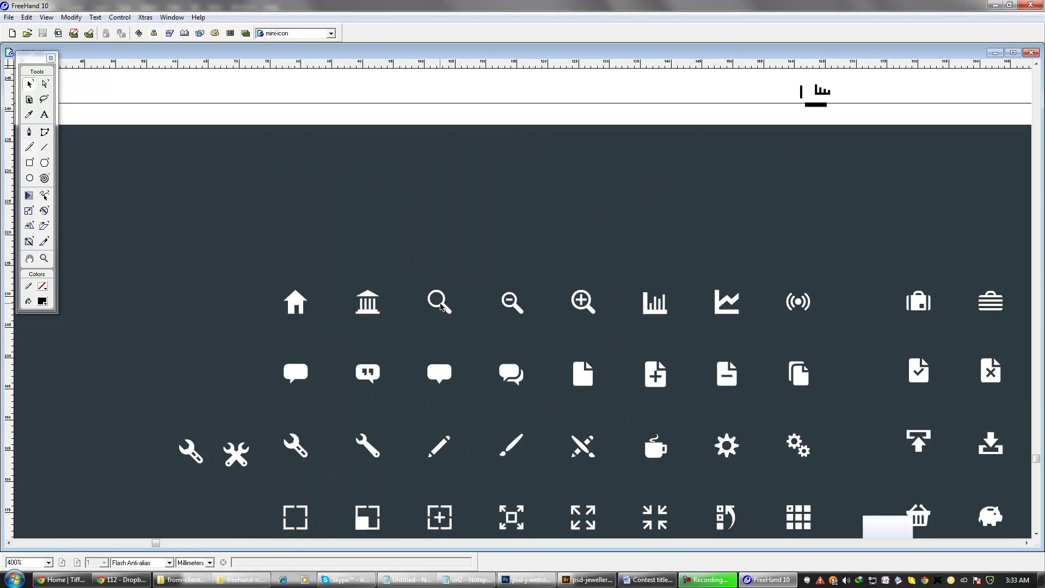
- Switch to Photoshop, paste the magnifying-glass icon as a Shape Layer, shrink it, and place it in the header left of the social icons
click(548, 581)
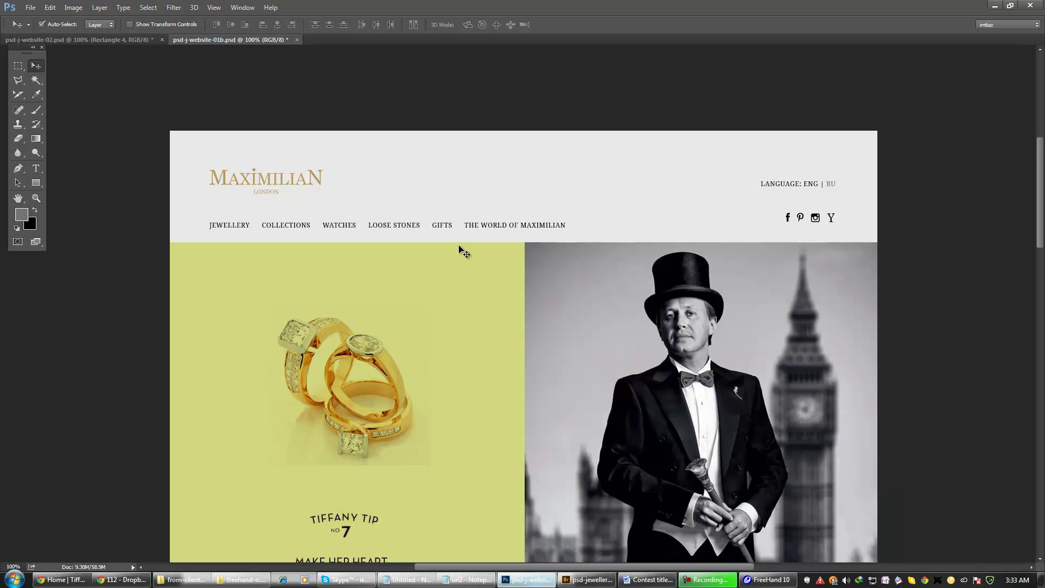
key(ctrl+v)
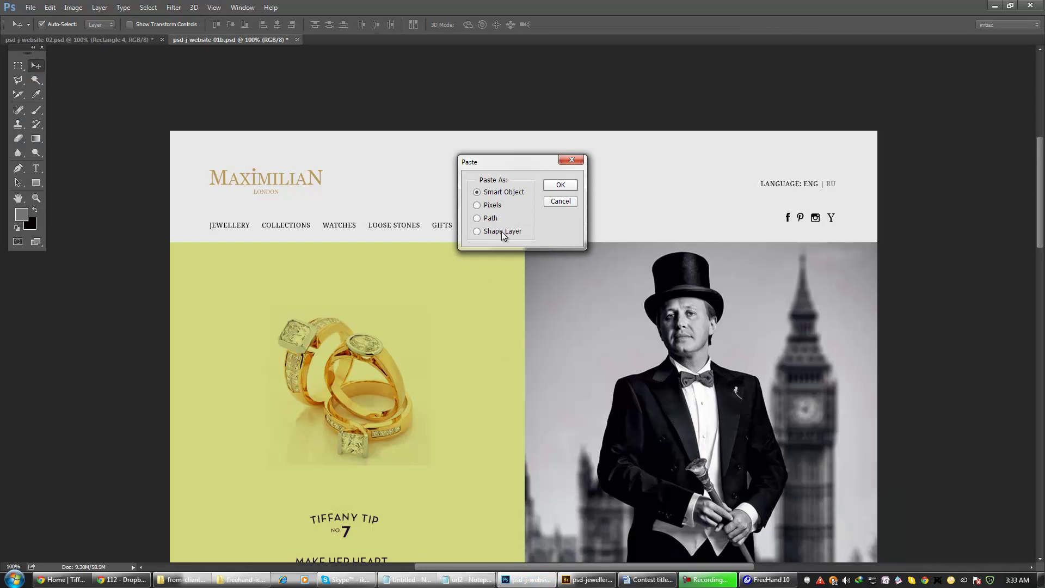
click(546, 186)
key(ctrl+t)
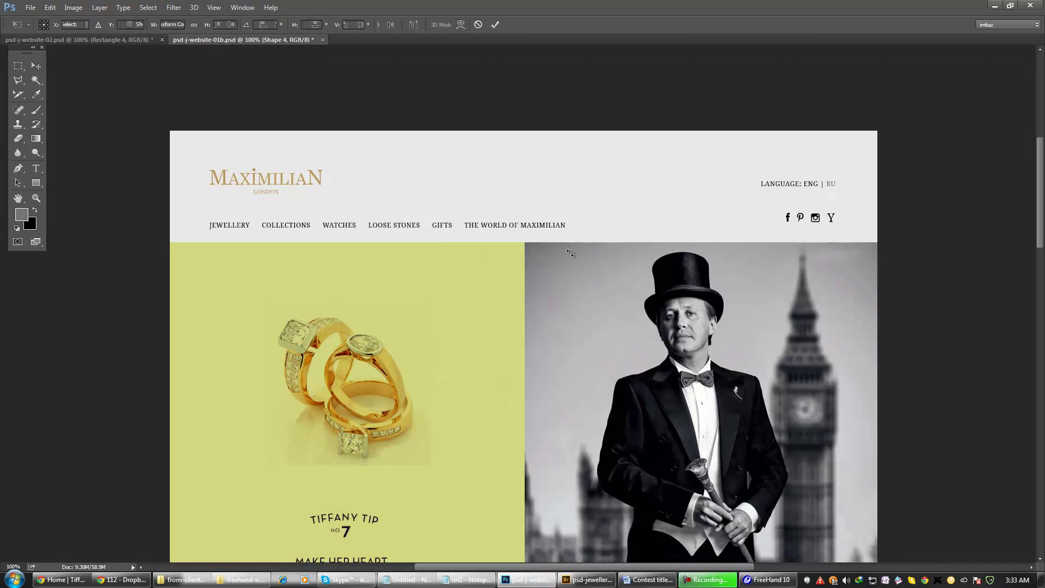
key(Return)
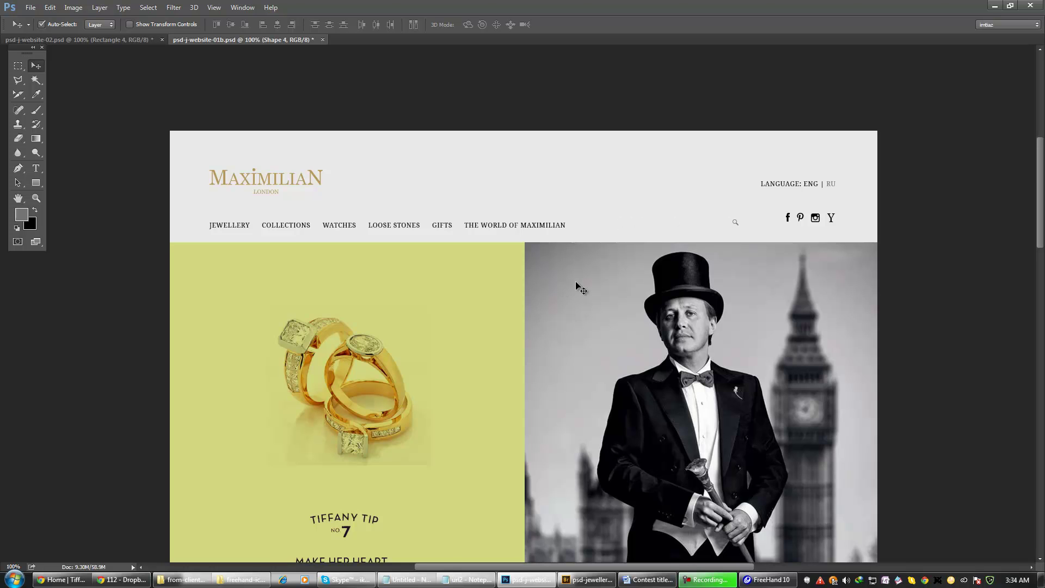
- Check the hero section, switch to FreeHand, and close the mini-icon document
drag(490, 272, 574, 156)
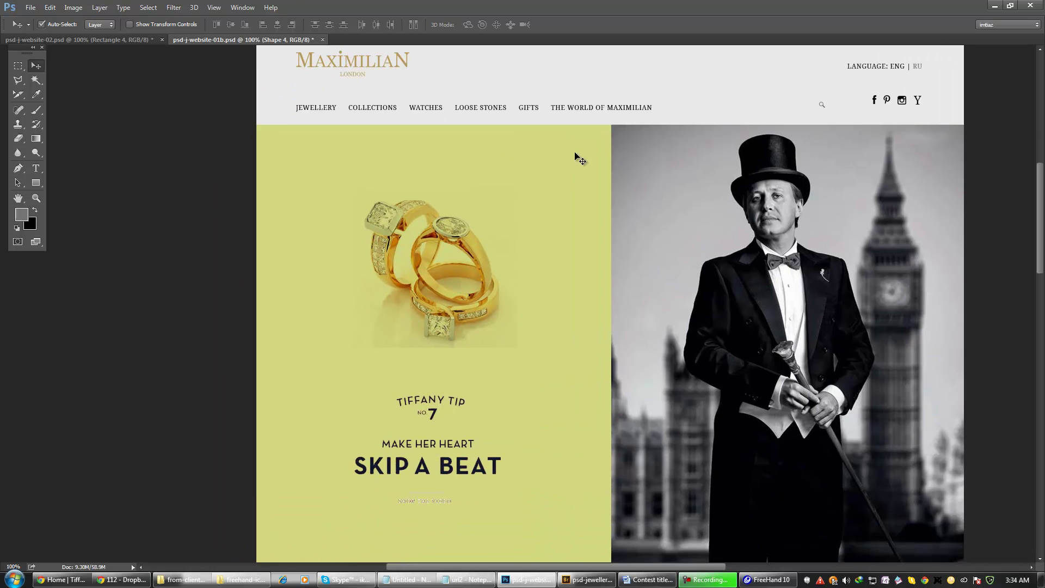
drag(622, 180, 512, 184)
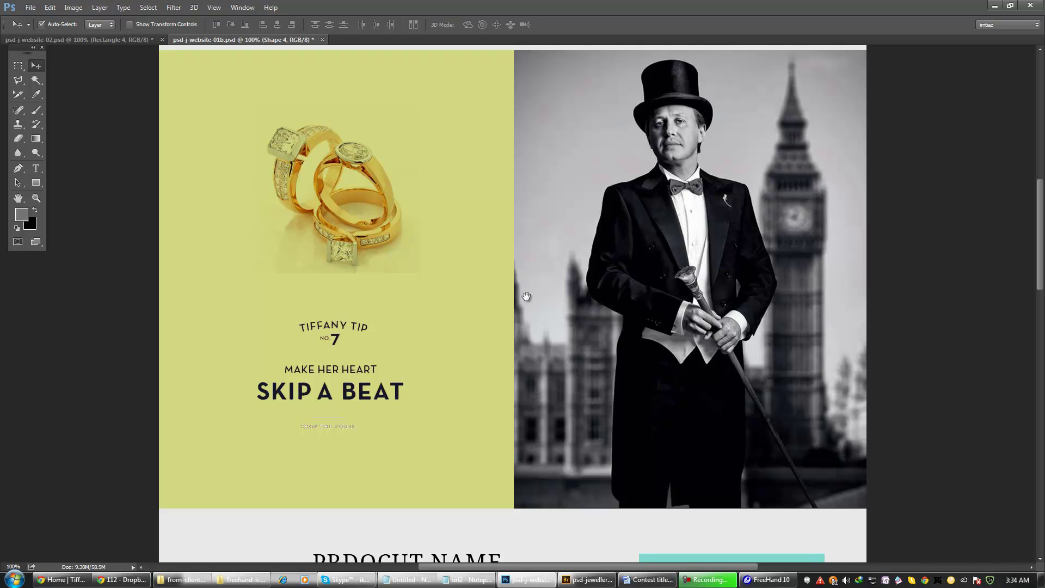
drag(526, 296, 519, 255)
key(alt+Tab)
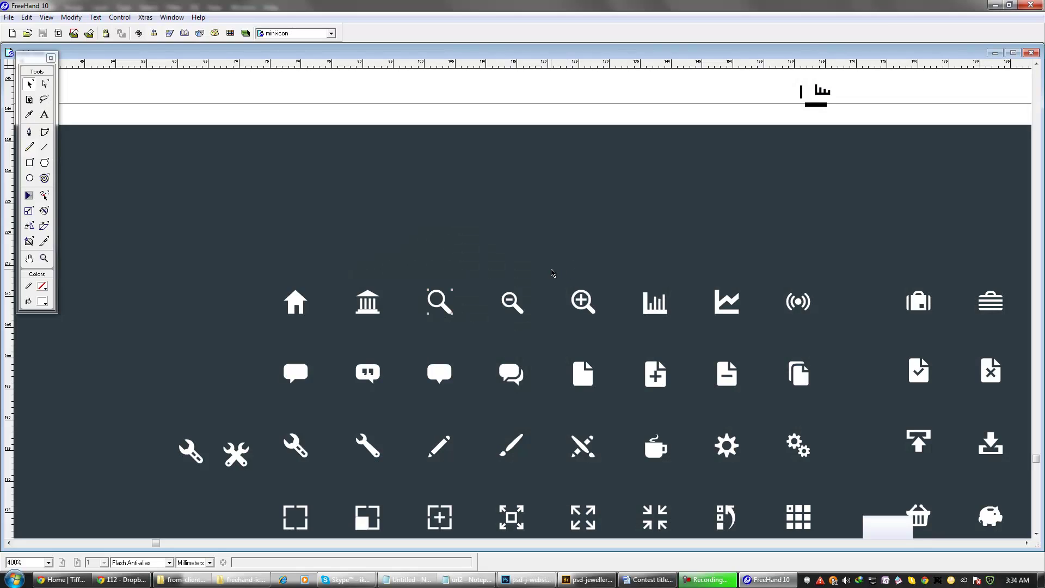
key(alt+Tab)
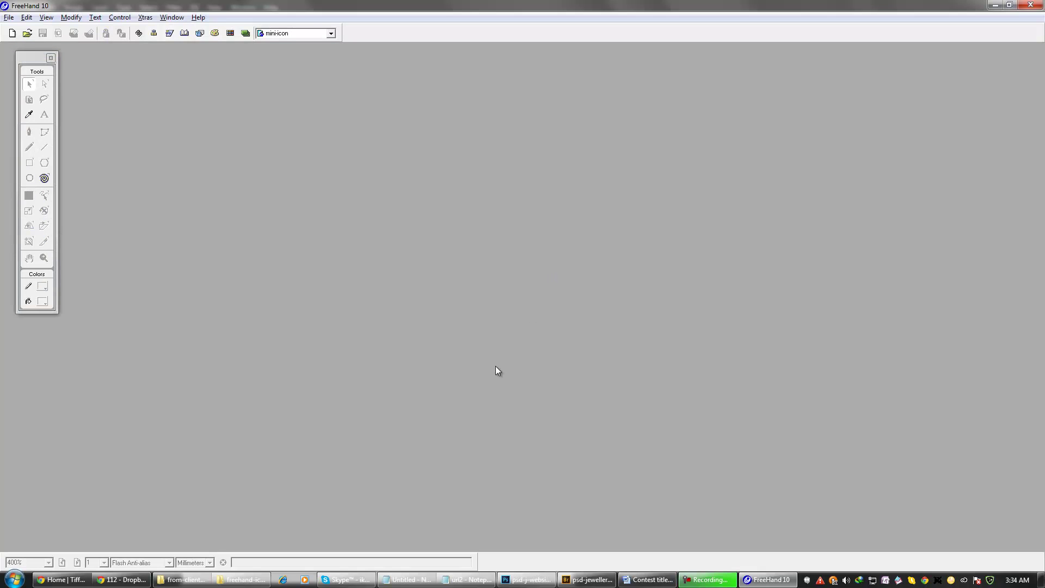
- Switch to the Tiffany & Co. home page in Chrome, examine the product tiles below its banner, and return to Photoshop's product section
click(121, 580)
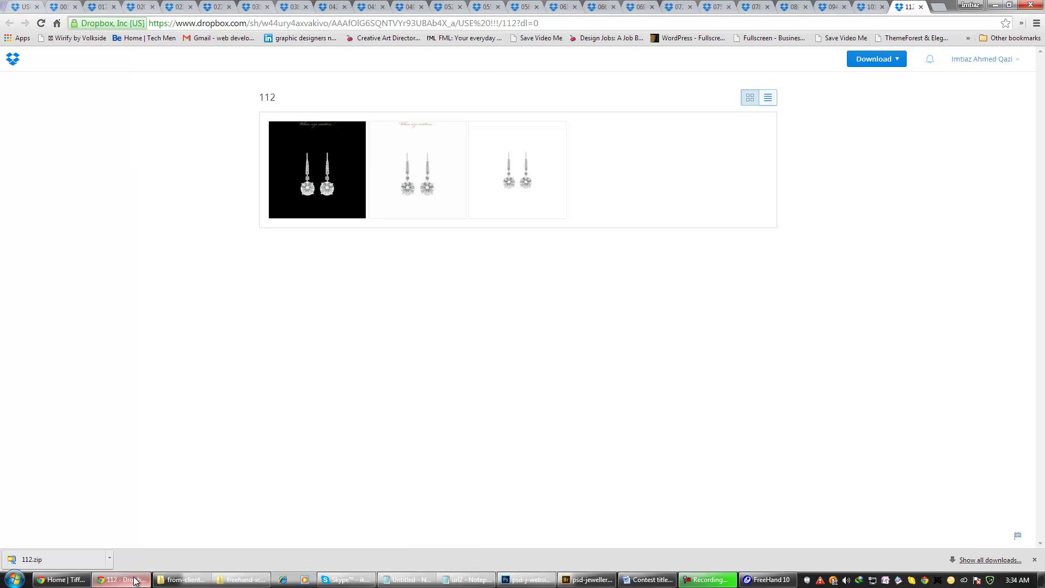
click(75, 581)
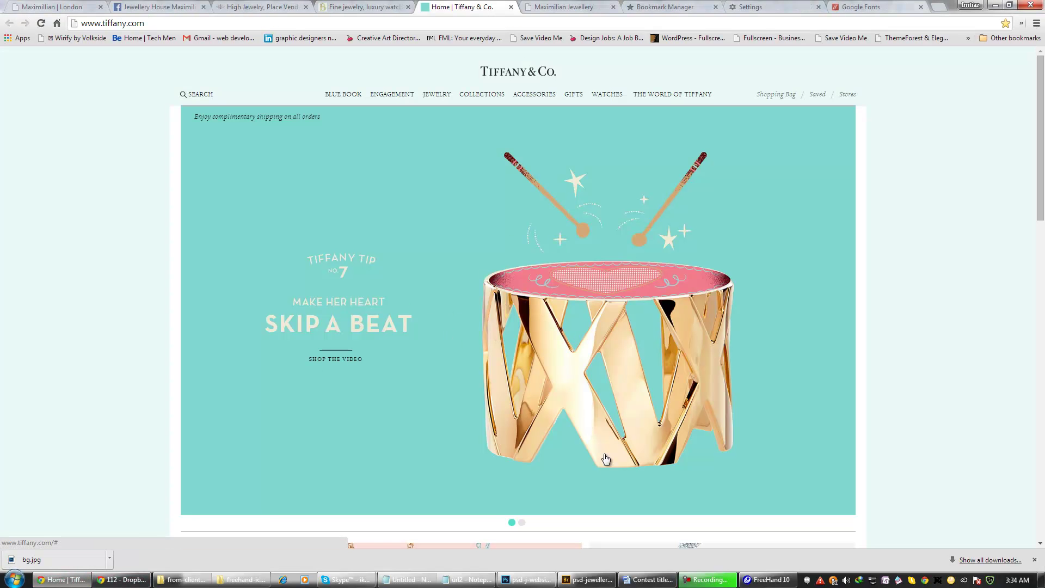
scroll(468, 302, down, 9)
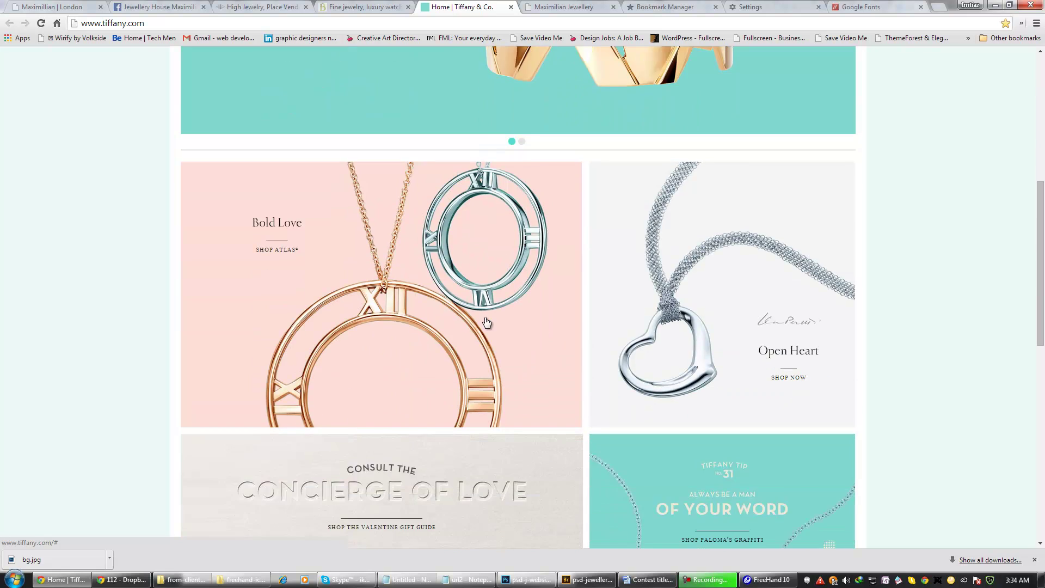
scroll(635, 425, up, 2)
scroll(725, 335, down, 1)
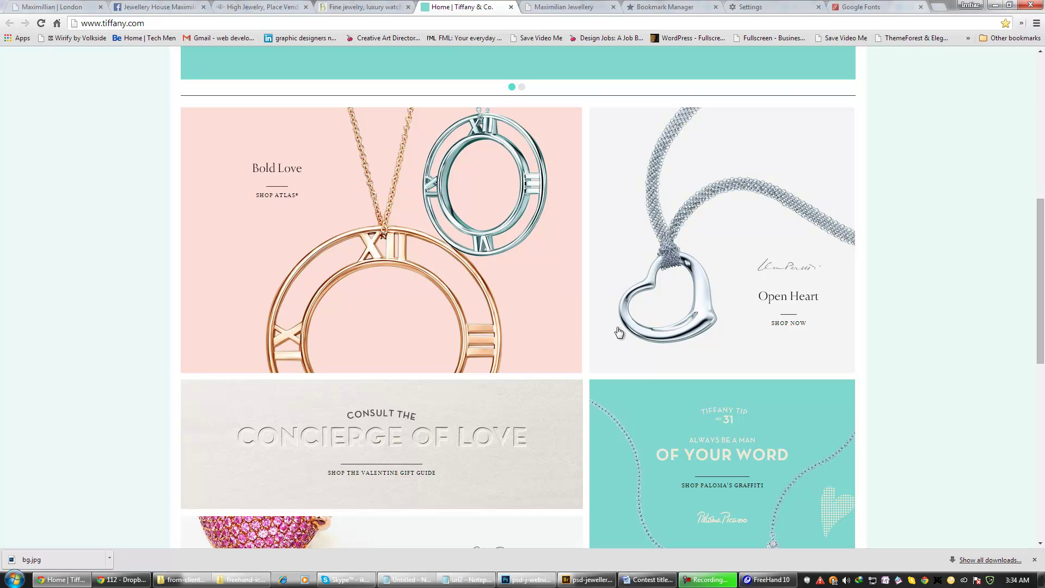
click(591, 579)
click(527, 581)
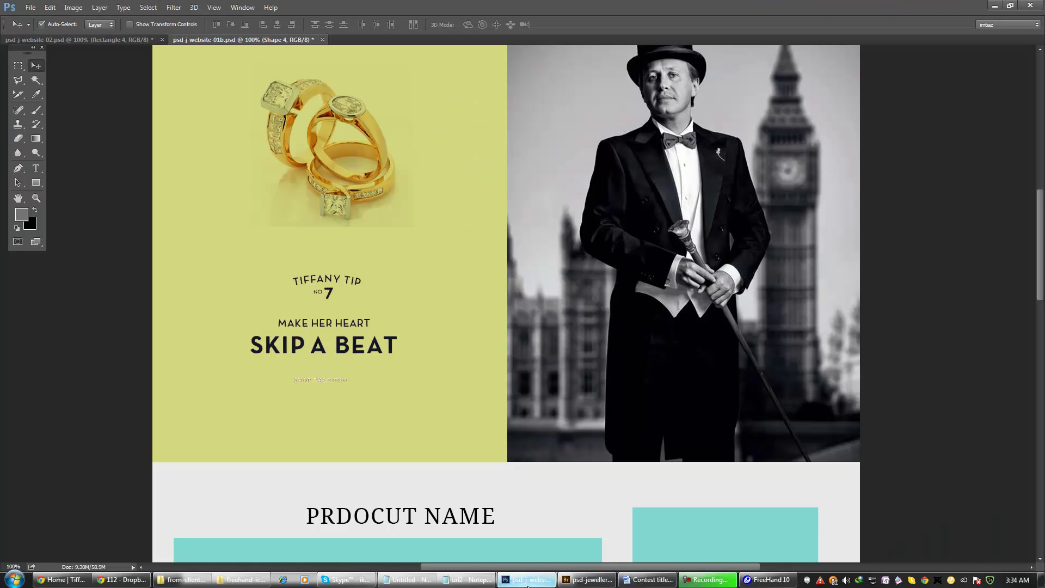
scroll(520, 463, down, 5)
scroll(520, 467, down, 1)
- Go back to the Tiffany & Co. page, examine the tile grid and service text down to the footer, and return to Photoshop
key(alt+Tab)
key(alt+Tab)
key(alt+Tab)
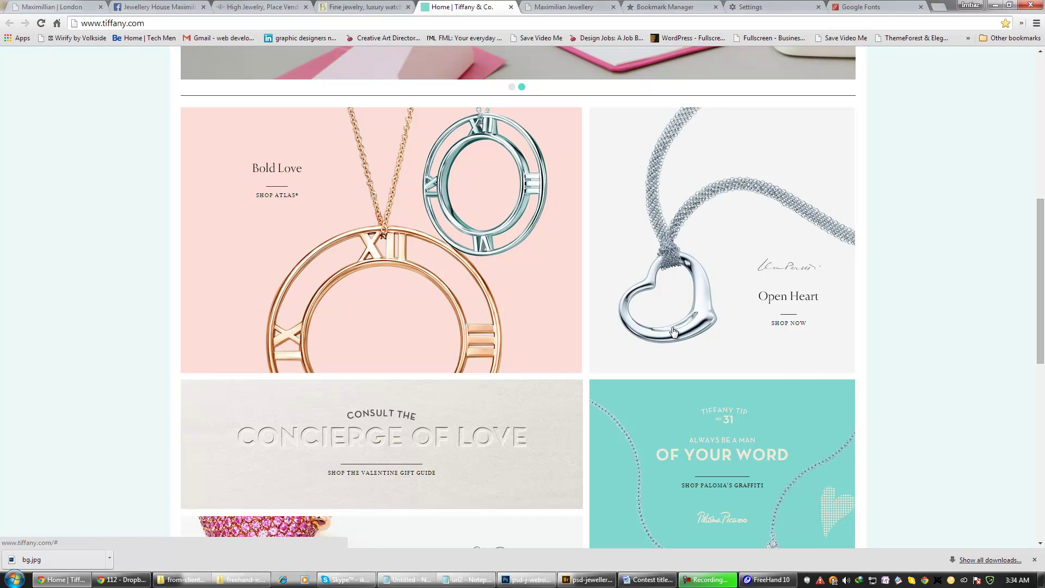
scroll(797, 345, down, 1)
scroll(797, 345, down, 1)
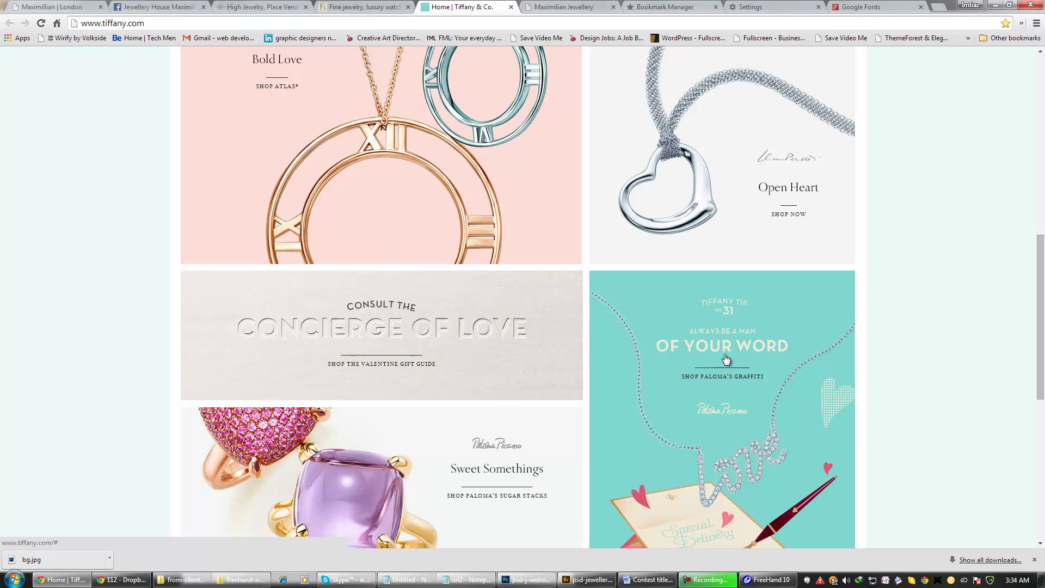
scroll(759, 355, up, 2)
scroll(759, 354, down, 3)
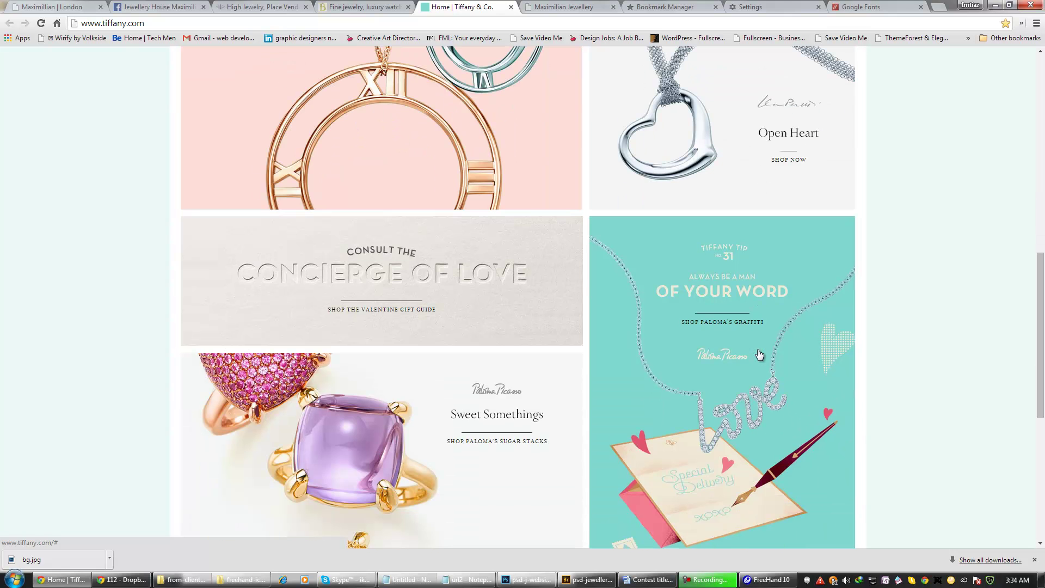
scroll(726, 329, down, 4)
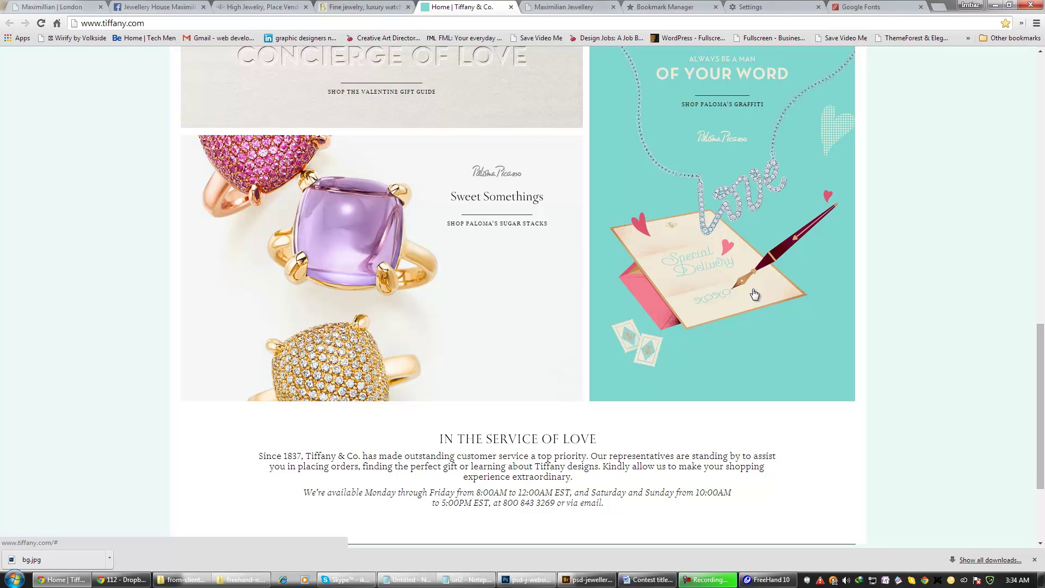
scroll(694, 263, down, 1)
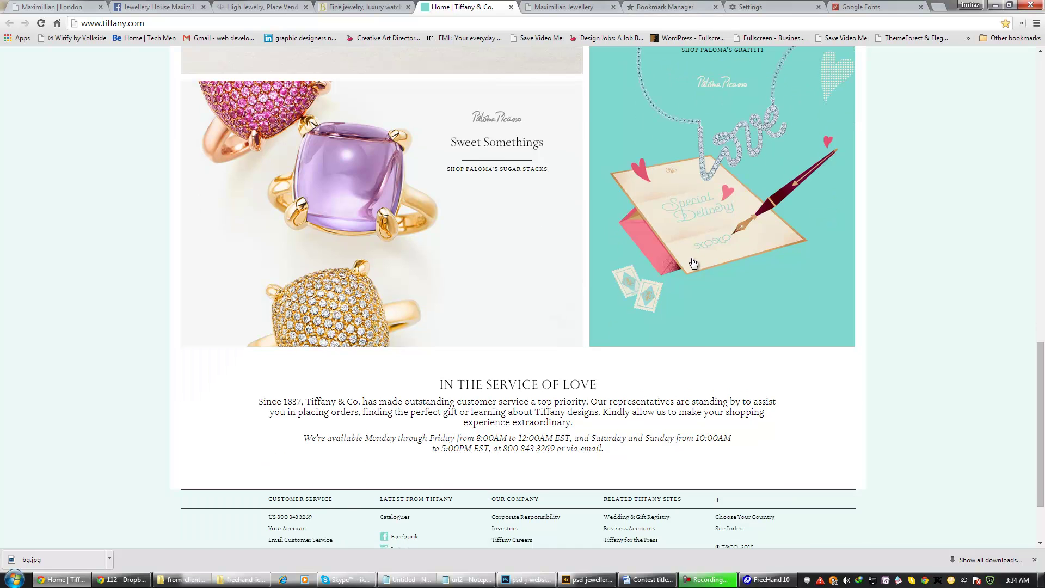
scroll(681, 402, down, 2)
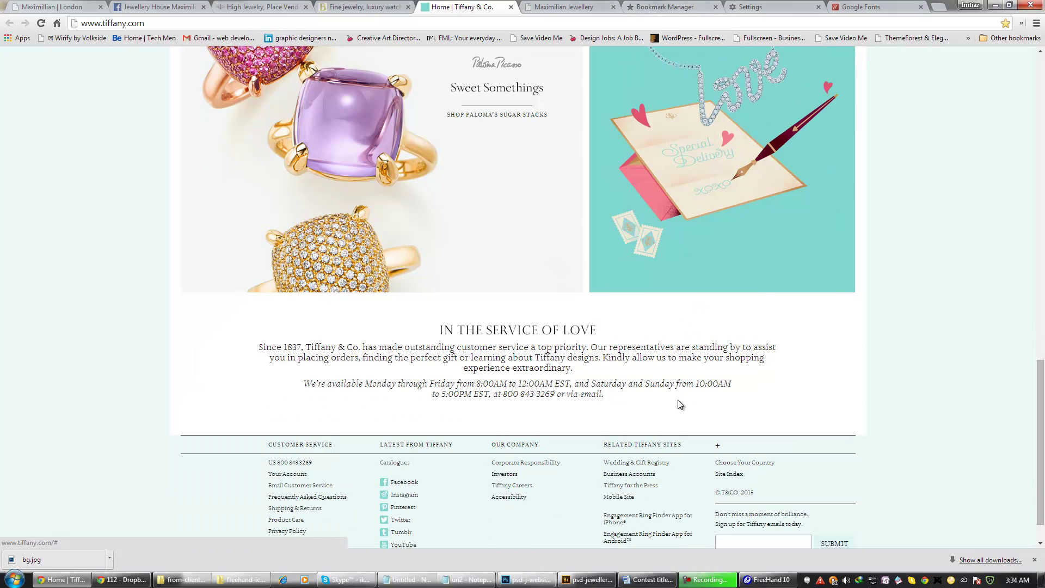
click(549, 585)
- Show the guides, align the large teal rectangle under the PRDOCUT NAME heading with the left outer guide, and narrow it to a column guide
scroll(497, 285, down, 3)
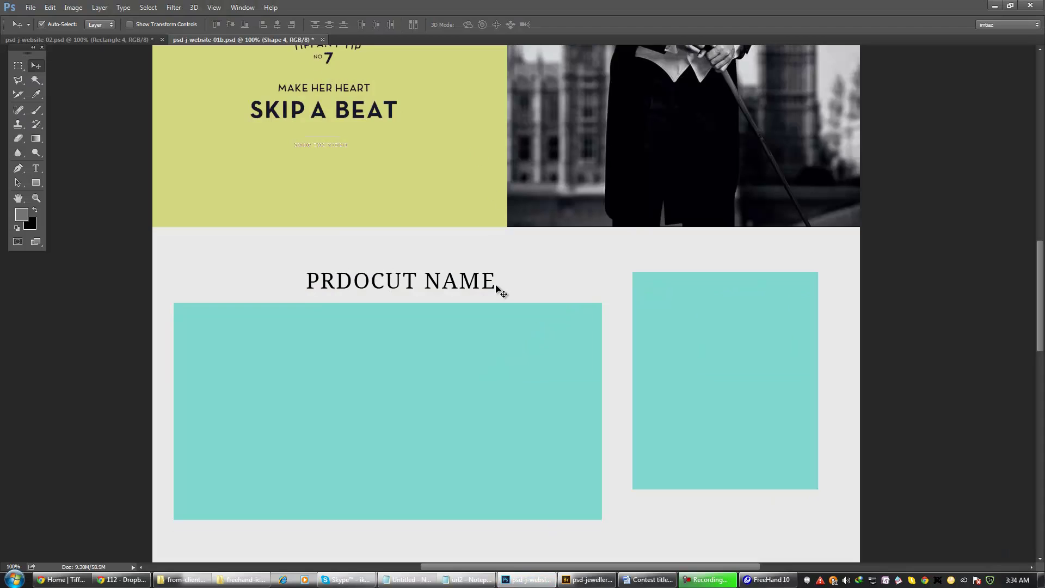
key(ctrl+semicolon)
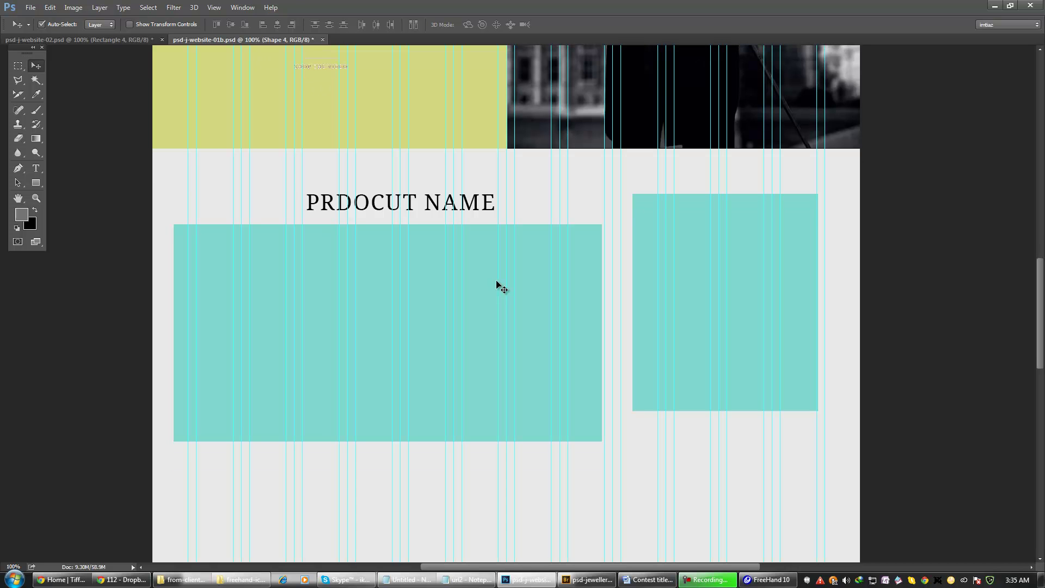
drag(496, 282, 494, 280)
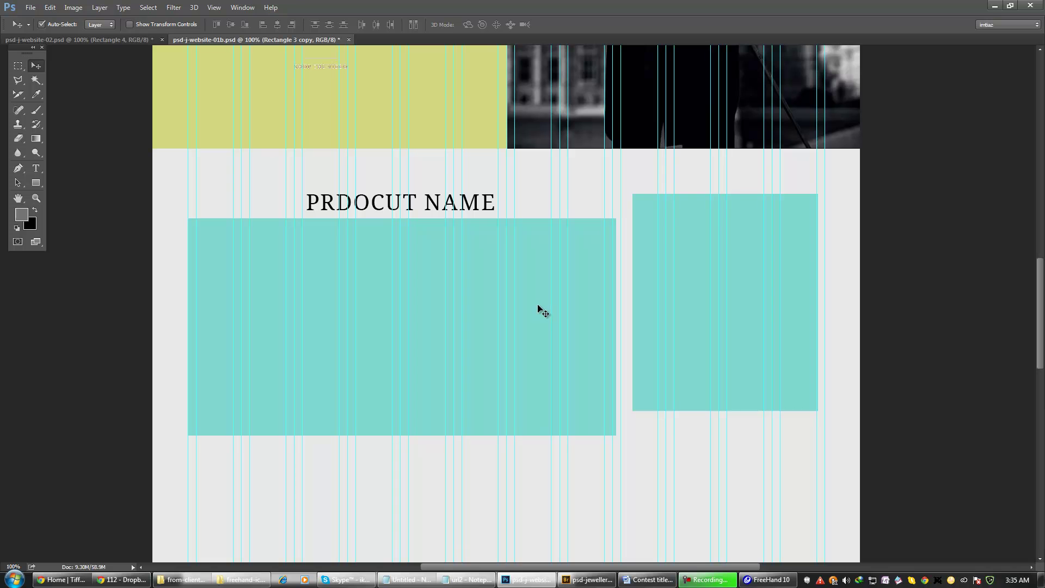
key(ctrl+t)
drag(618, 329, 604, 327)
key(Return)
- Replace the smaller teal rectangle with a duplicate of the large one, aligned to the right outer guide and narrowed to leave a gutter
drag(648, 253, 809, 282)
key(Delete)
key(ctrl+alt+t)
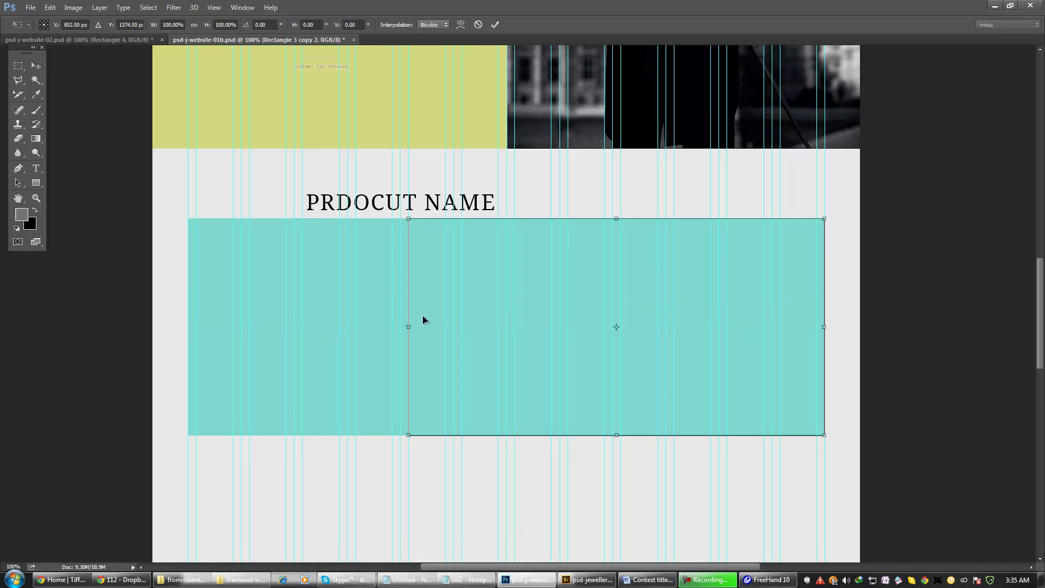
drag(411, 326, 634, 283)
key(Return)
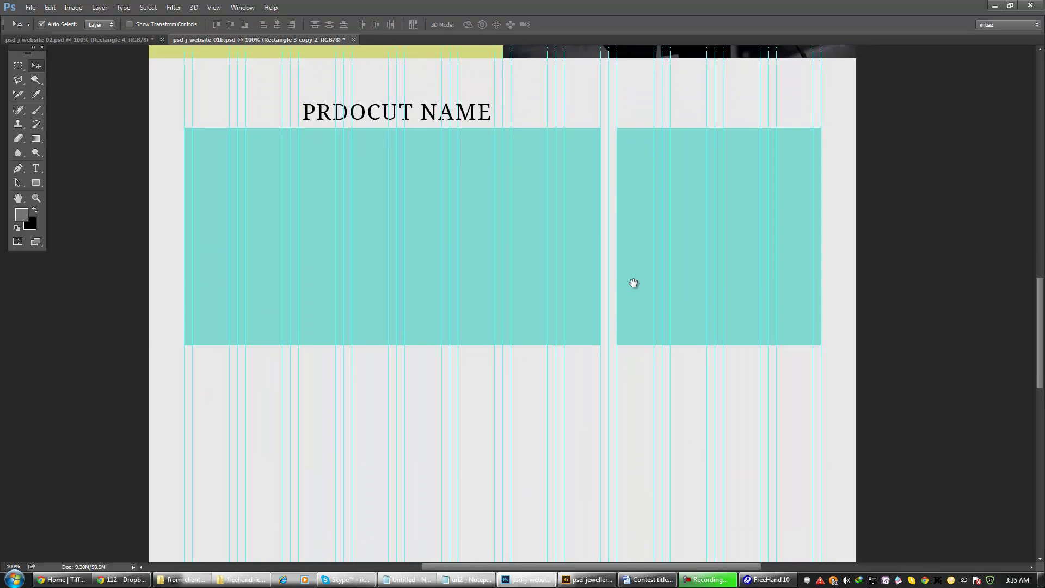
- Duplicate both teal rectangles into a second row below the originals, and delete the smaller duplicate
click(583, 227)
drag(627, 212, 627, 439)
drag(644, 401, 647, 213)
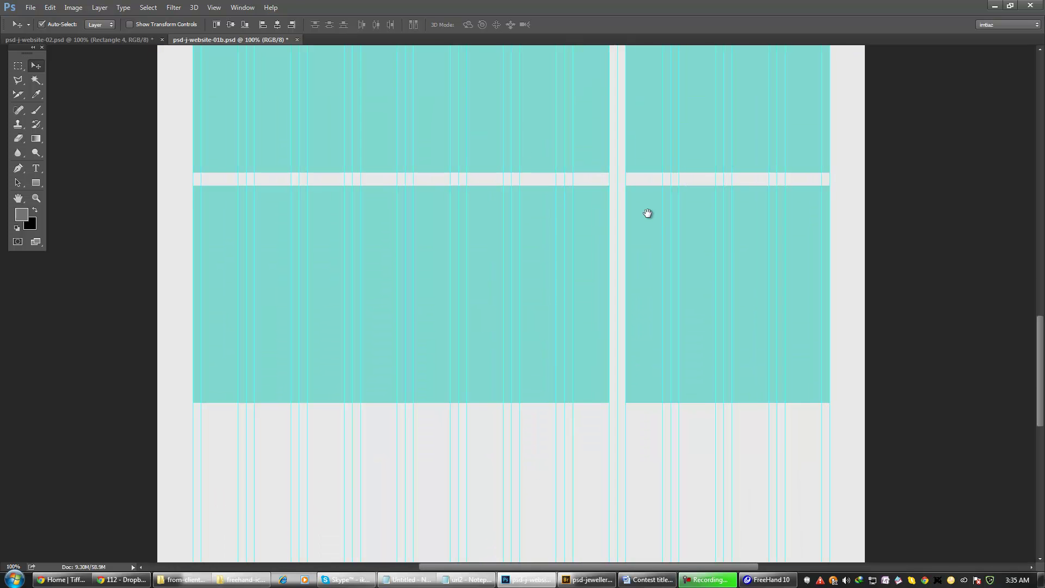
drag(790, 306, 794, 322)
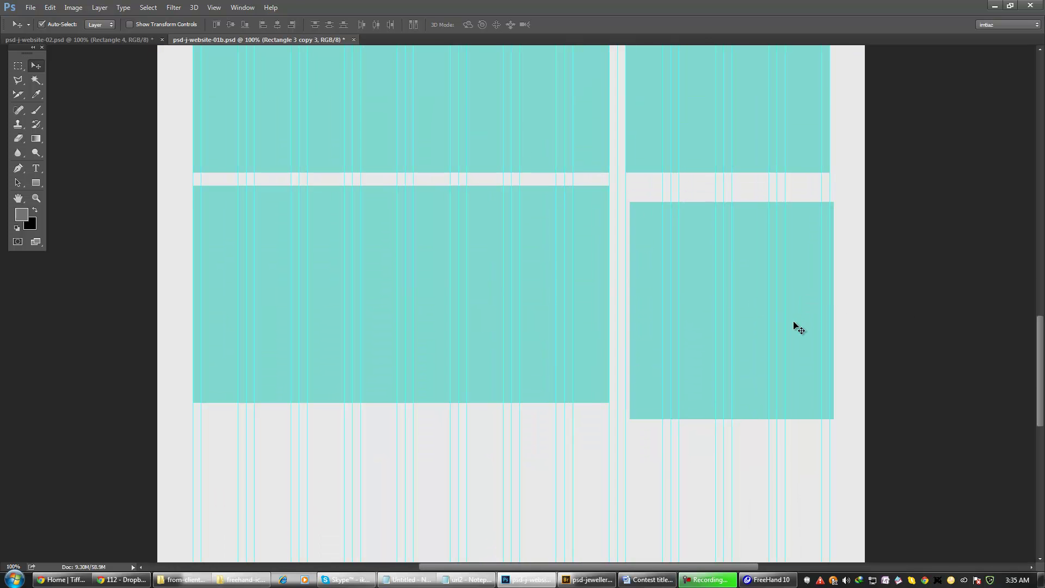
key(Delete)
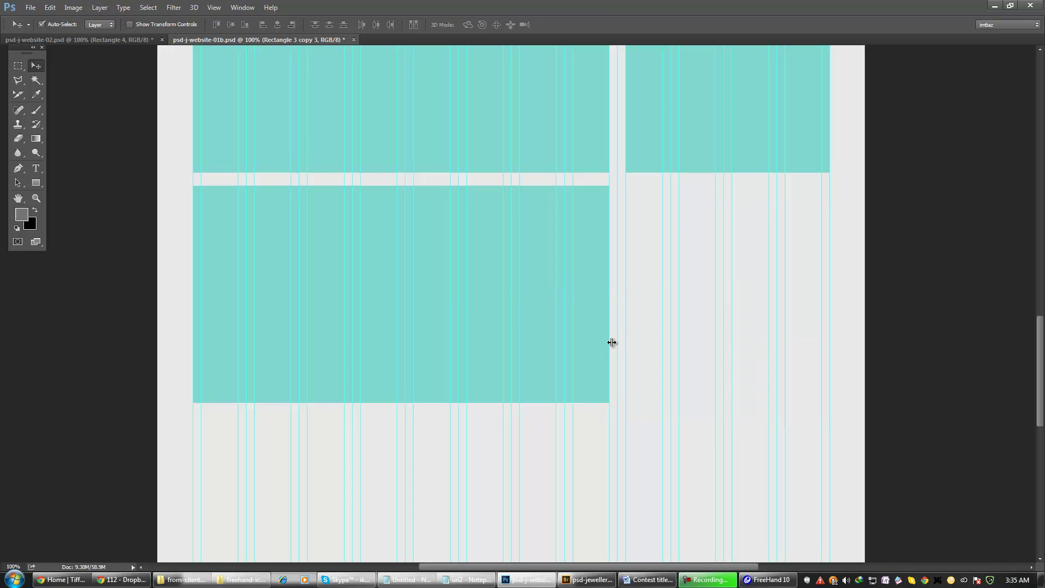
- Stretch the lower teal rectangle to the right outer guide and reduce its height to about half
key(ctrl+t)
drag(611, 405, 831, 304)
key(Return)
drag(651, 264, 682, 307)
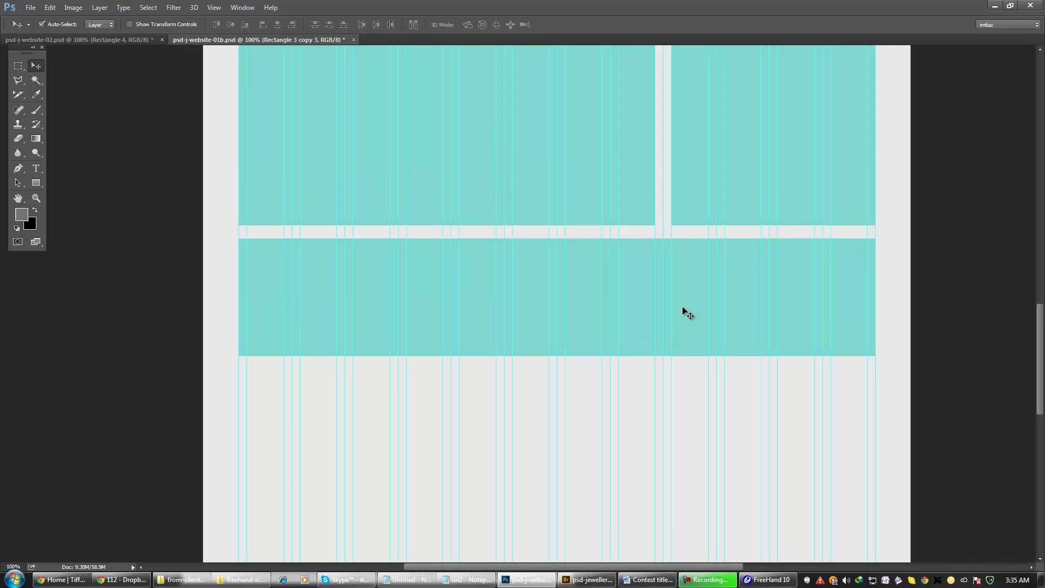
- Hide the guides, move the full-width rectangle down slightly to widen the gap above it, and save the document
key(ctrl+semicolon)
drag(572, 139, 564, 200)
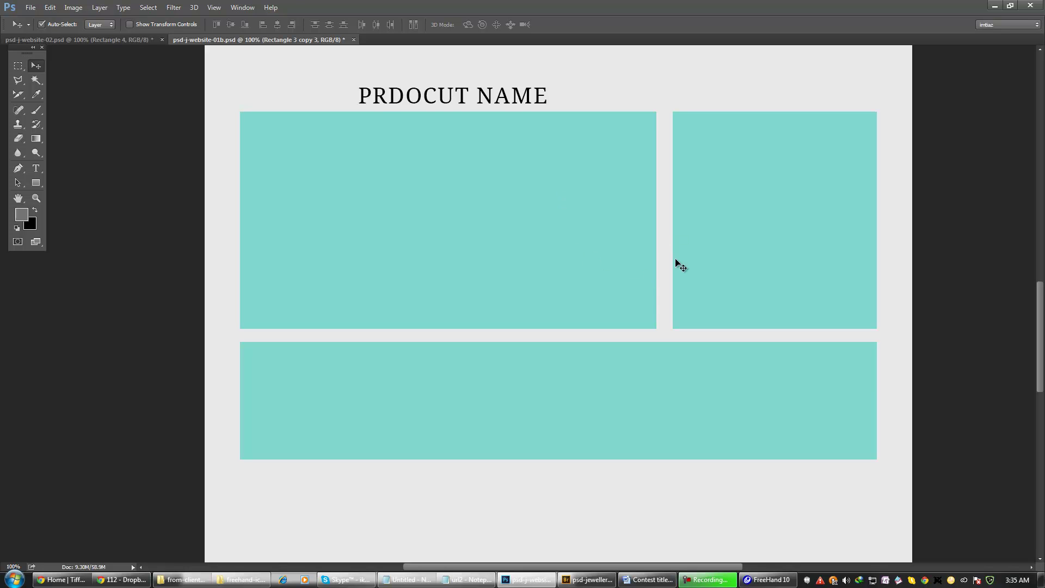
drag(660, 354, 602, 348)
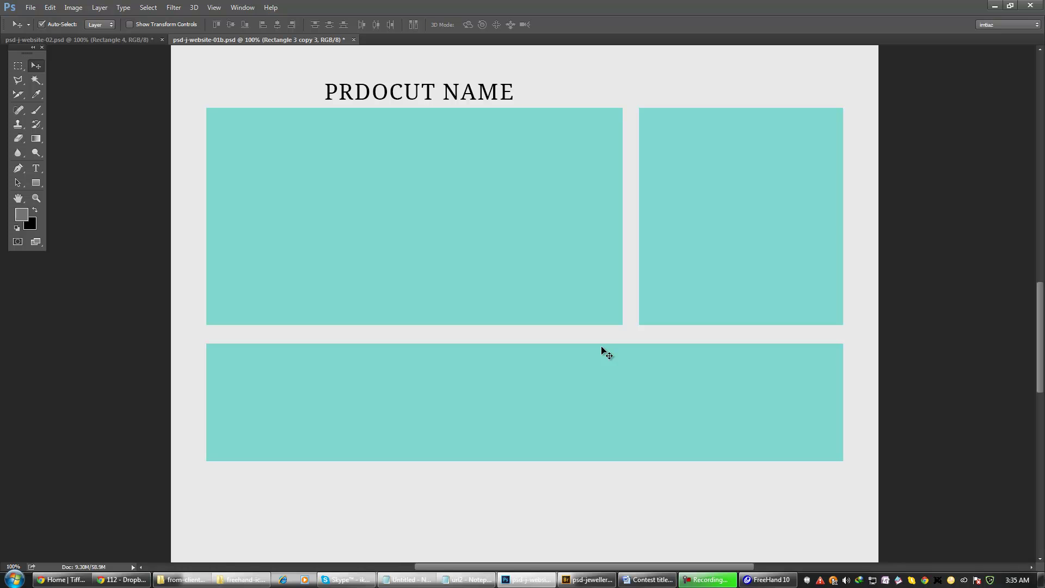
key(ctrl+s)
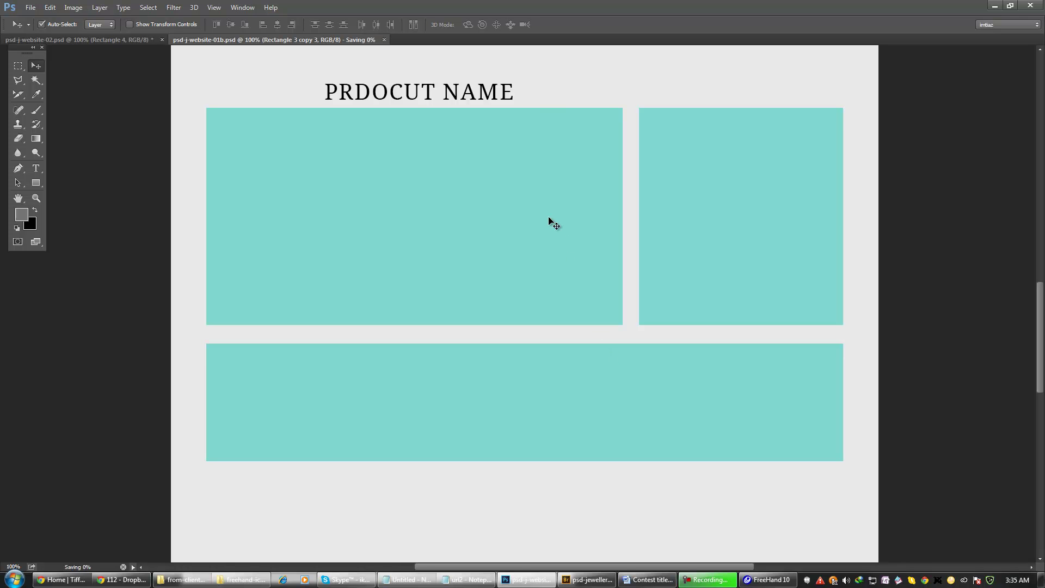
- Move the PRDOCUT NAME heading into the lower half of the large teal rectangle and bring its layer to the top of the stack
scroll(575, 263, up, 8)
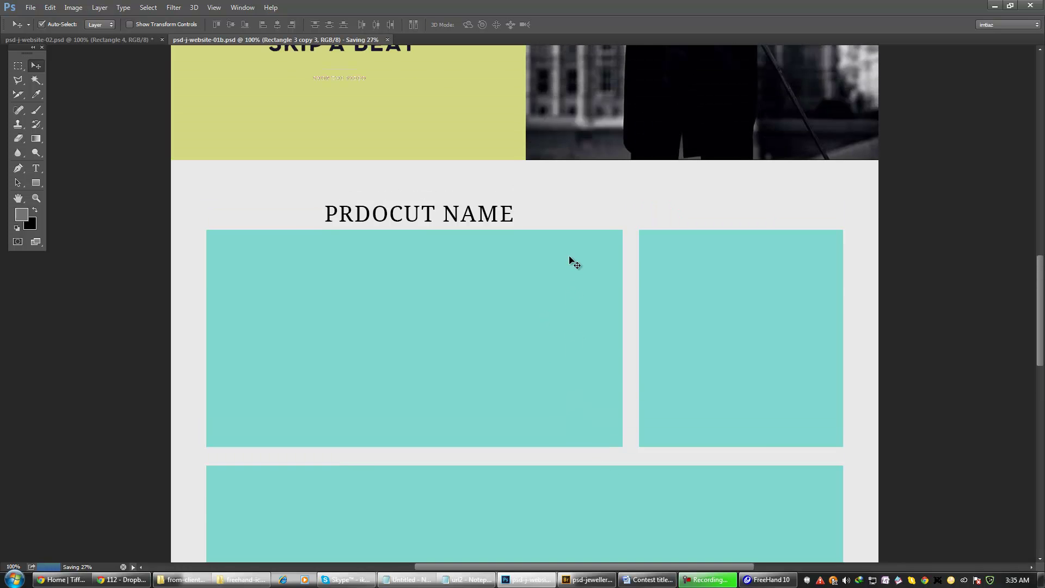
scroll(574, 263, down, 3)
drag(489, 222, 517, 305)
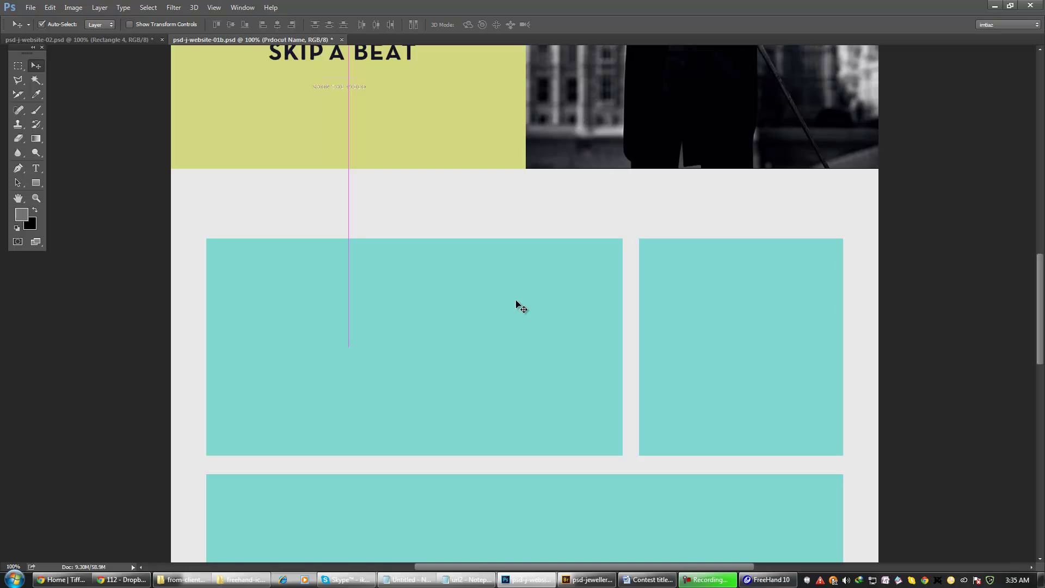
mouse_move(470, 348)
mouse_down()
mouse_move(470, 259)
mouse_move(457, 282)
mouse_up()
key(F7)
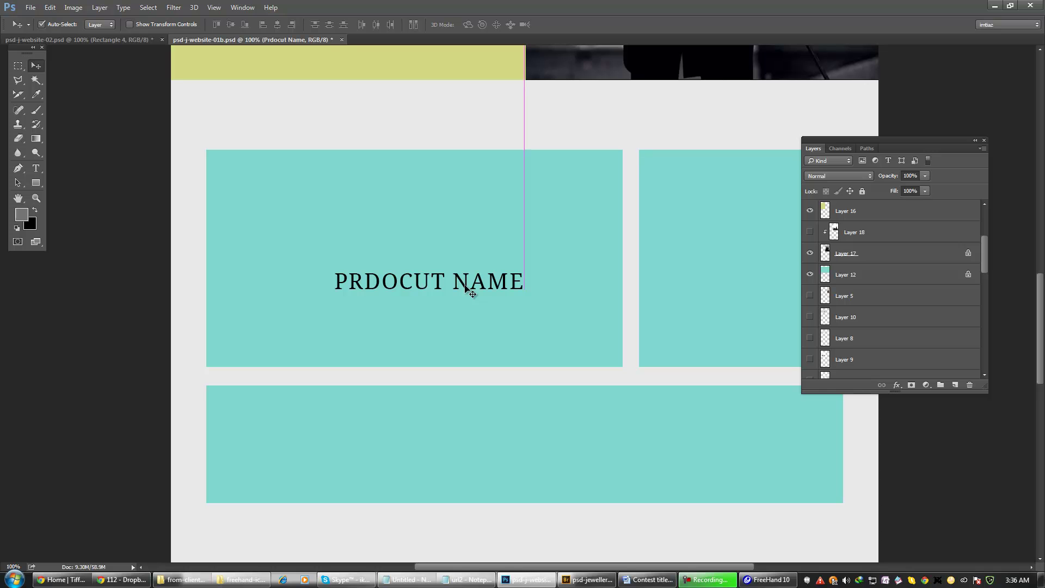
drag(465, 285, 451, 319)
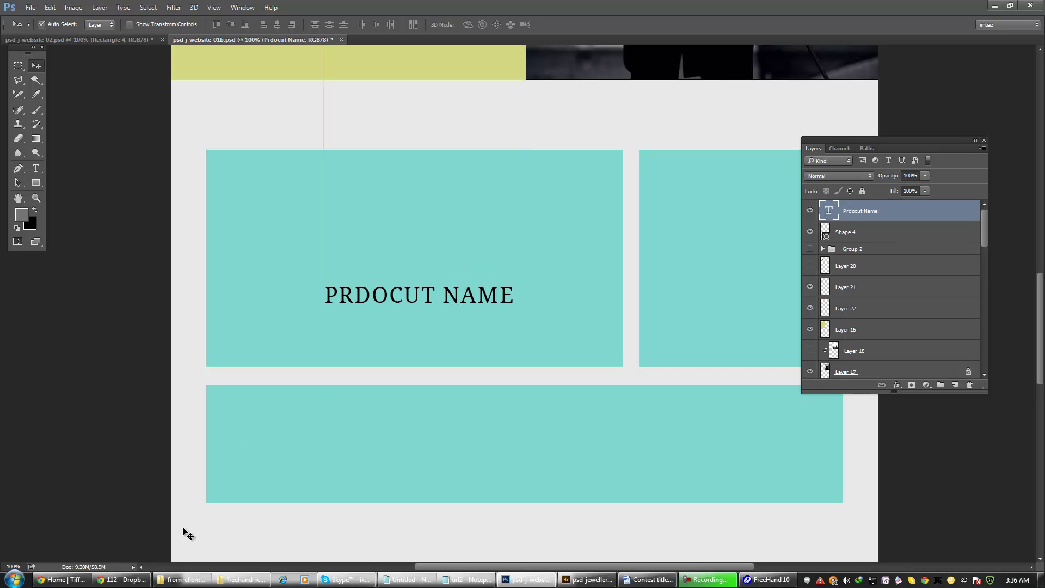
- Switch to Chrome and browse the Dropbox product folders and the Maximilian Facebook photos for a jewellery image
click(63, 579)
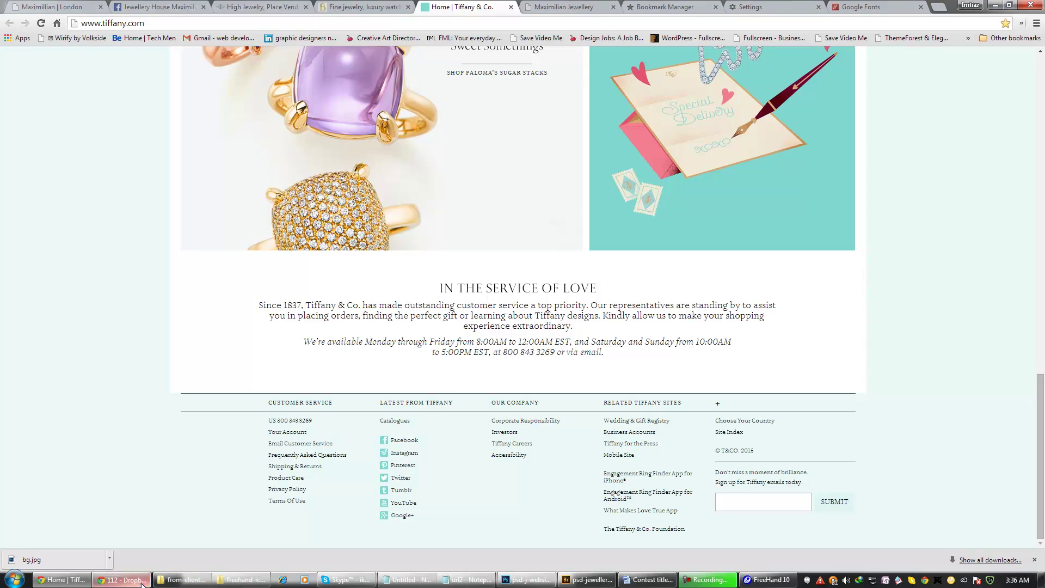
click(121, 579)
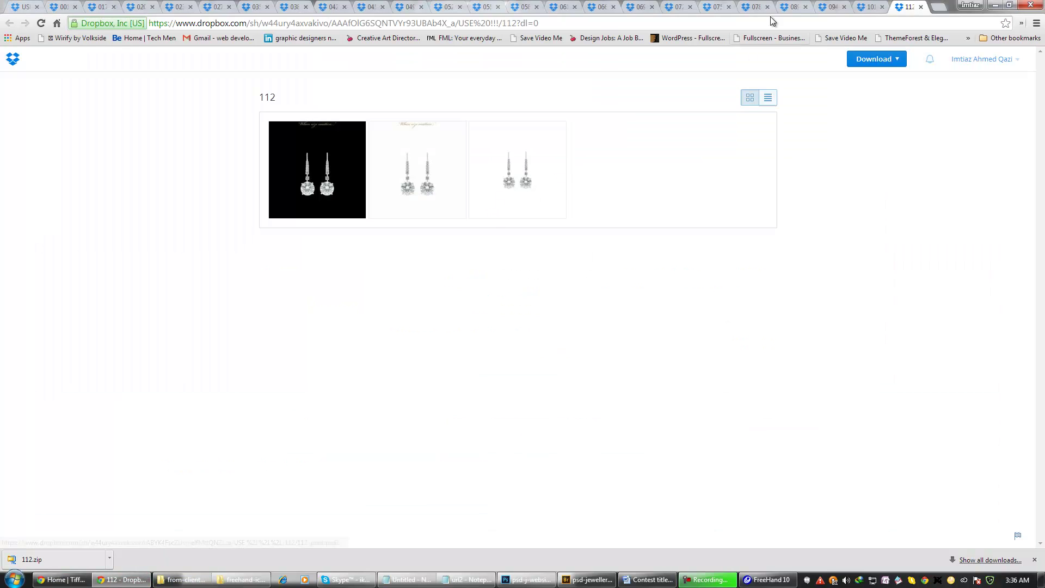
click(798, 5)
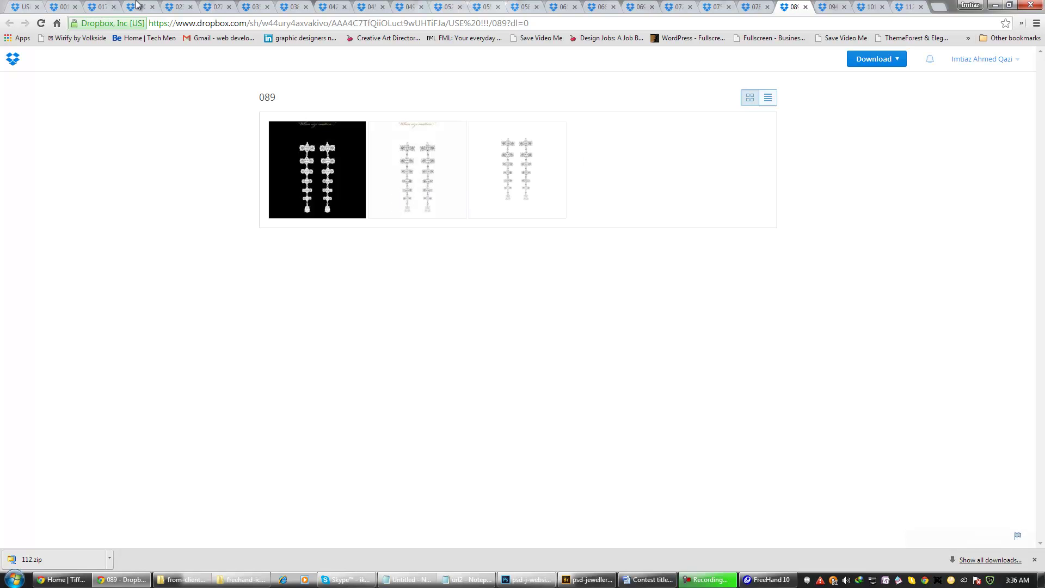
click(63, 580)
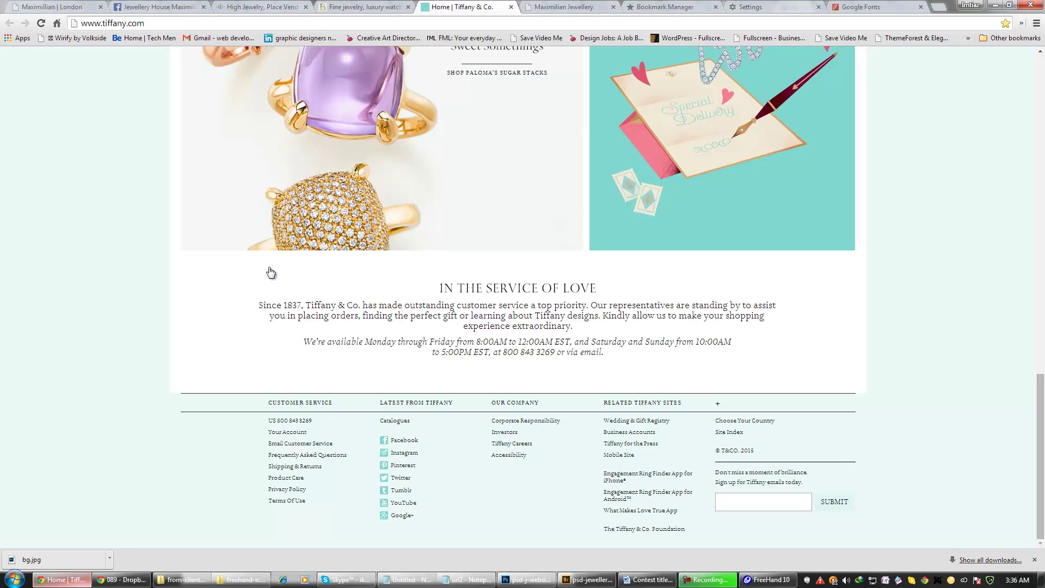
click(181, 7)
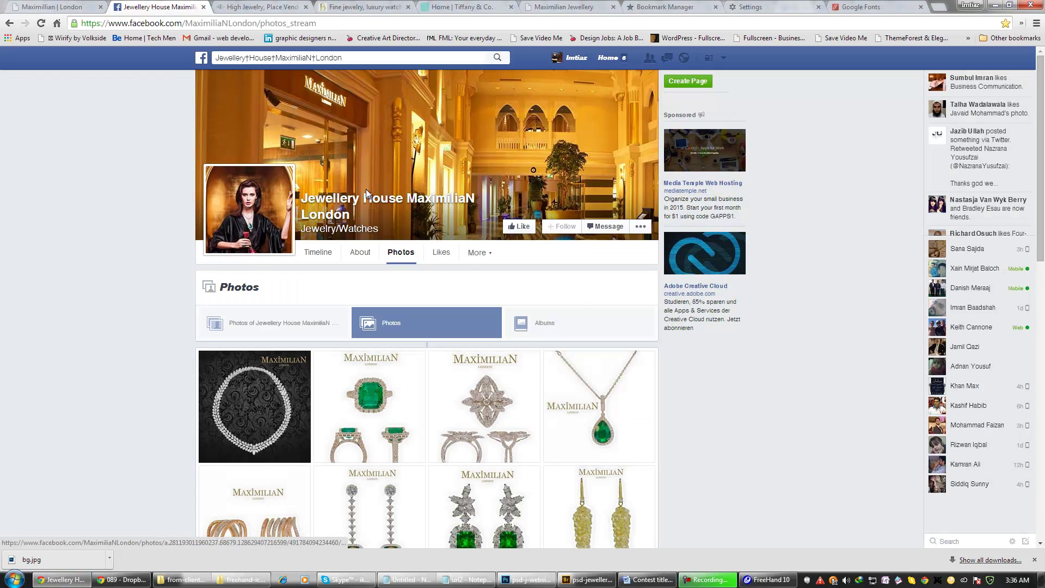
scroll(367, 194, down, 6)
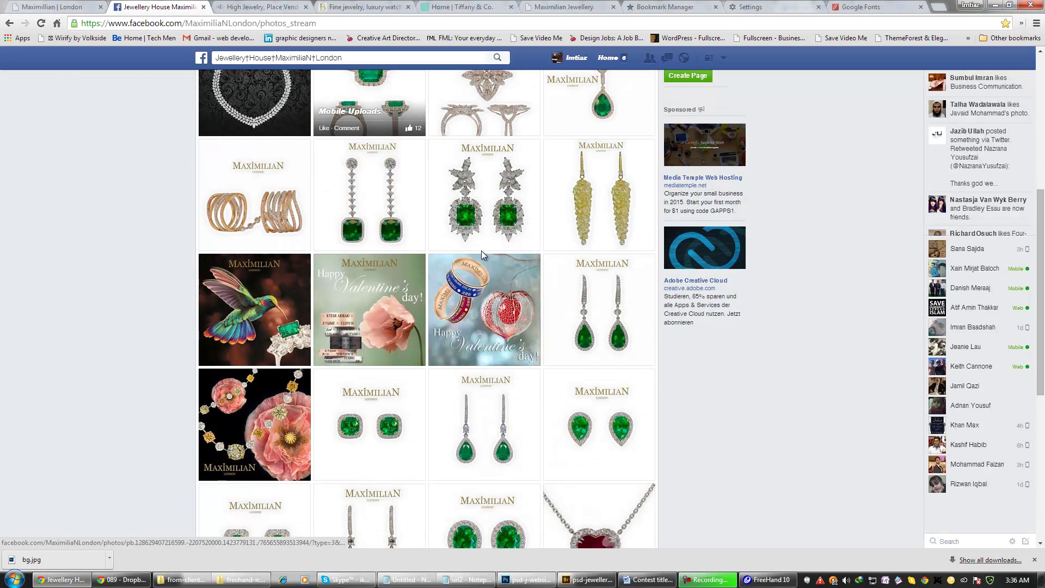
scroll(483, 256, down, 6)
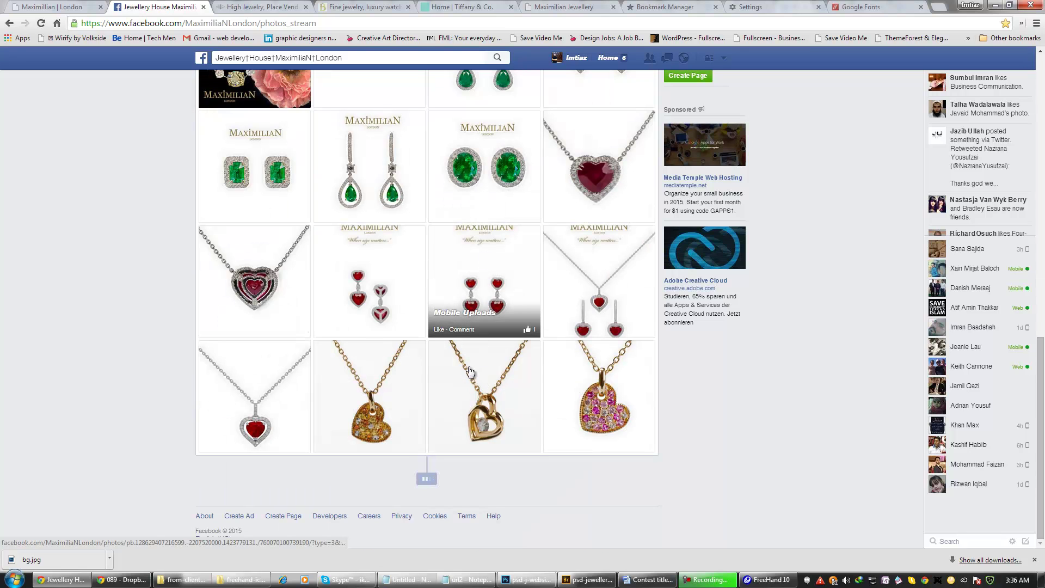
- Copy the gold heart necklace photo from the Facebook page and paste it into the Photoshop landing page document
click(500, 406)
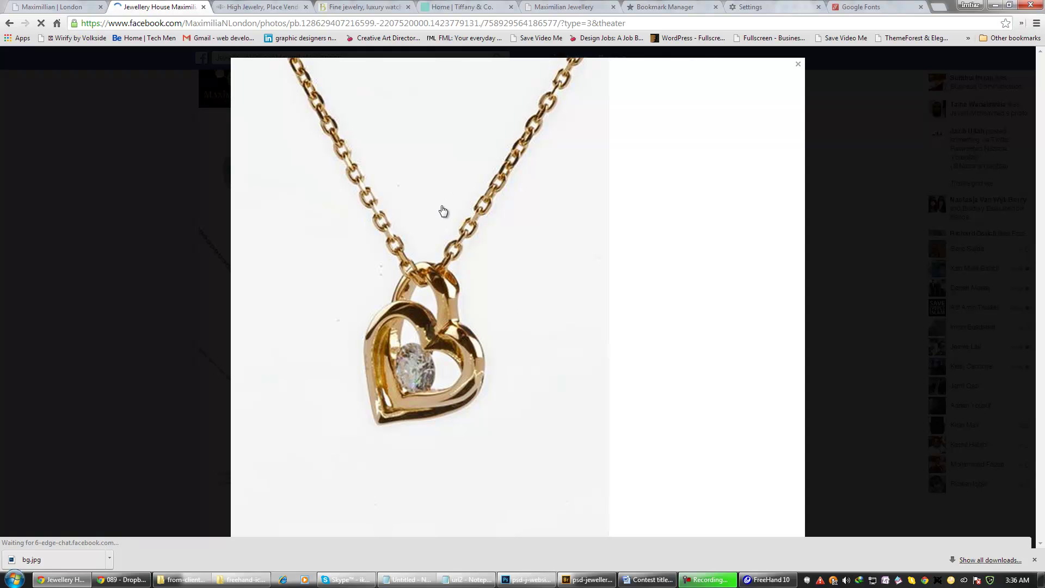
right_click(442, 176)
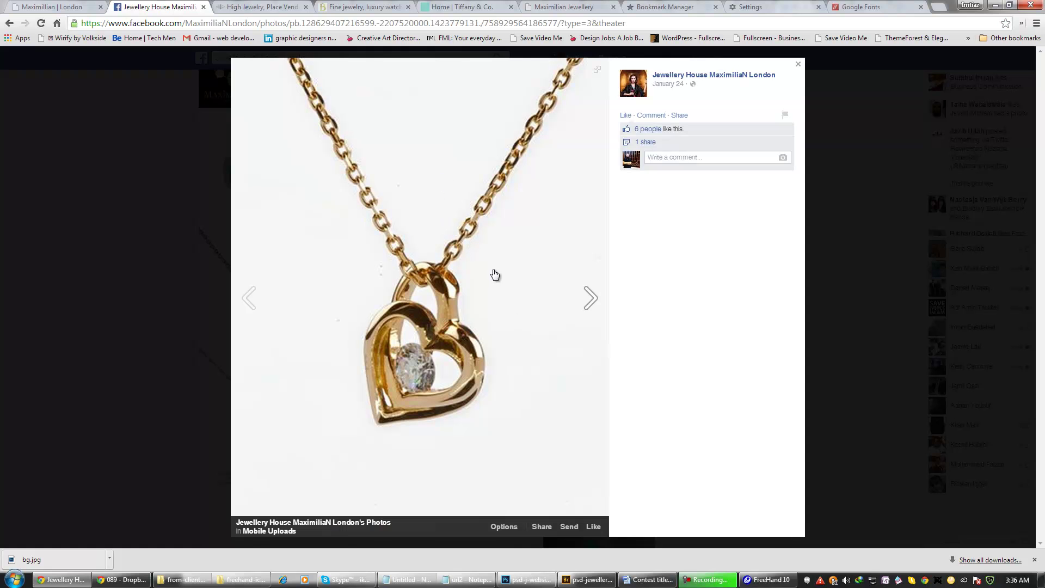
click(479, 208)
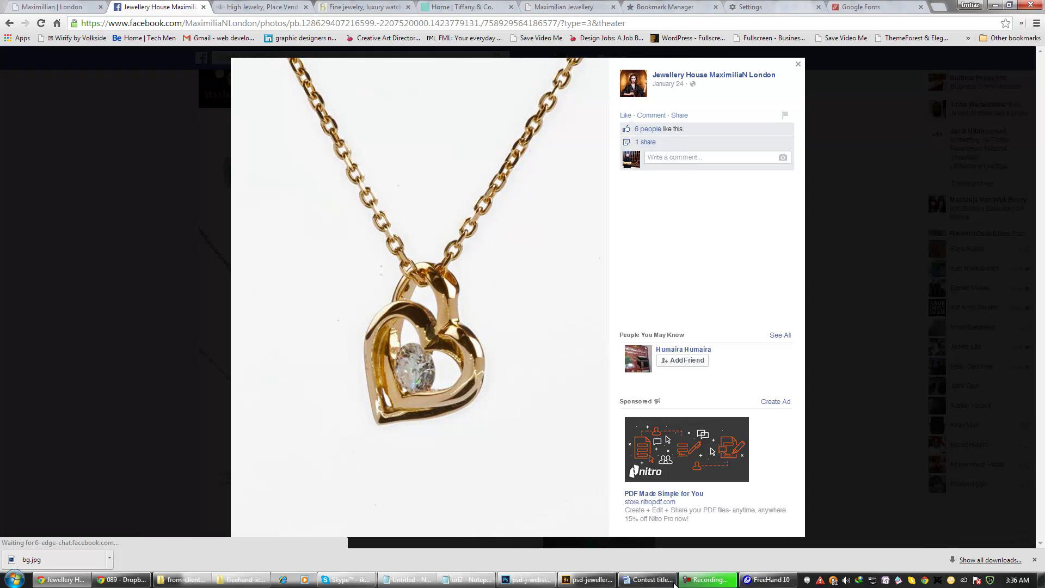
click(526, 580)
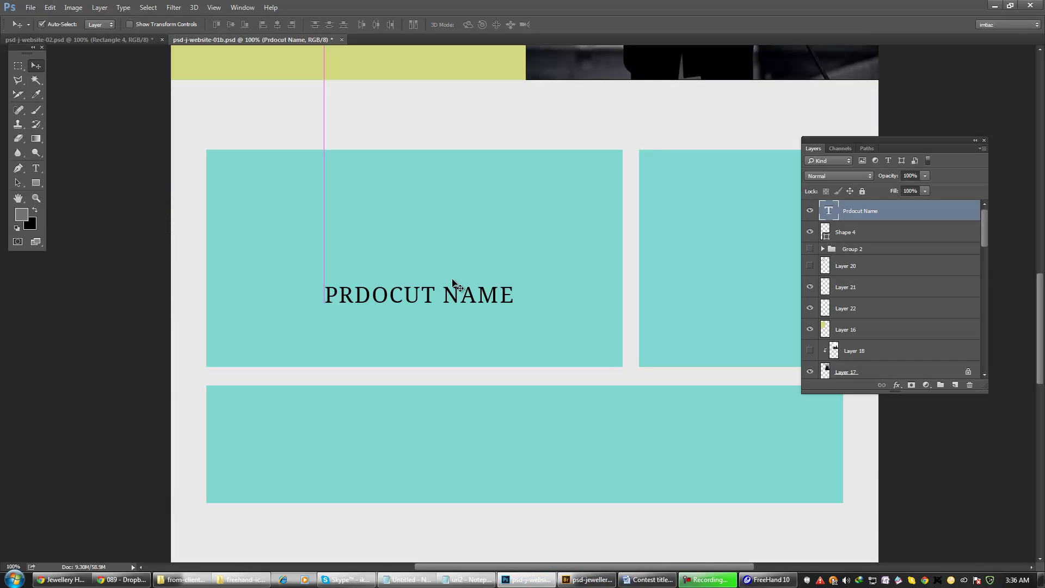
key(ctrl+v)
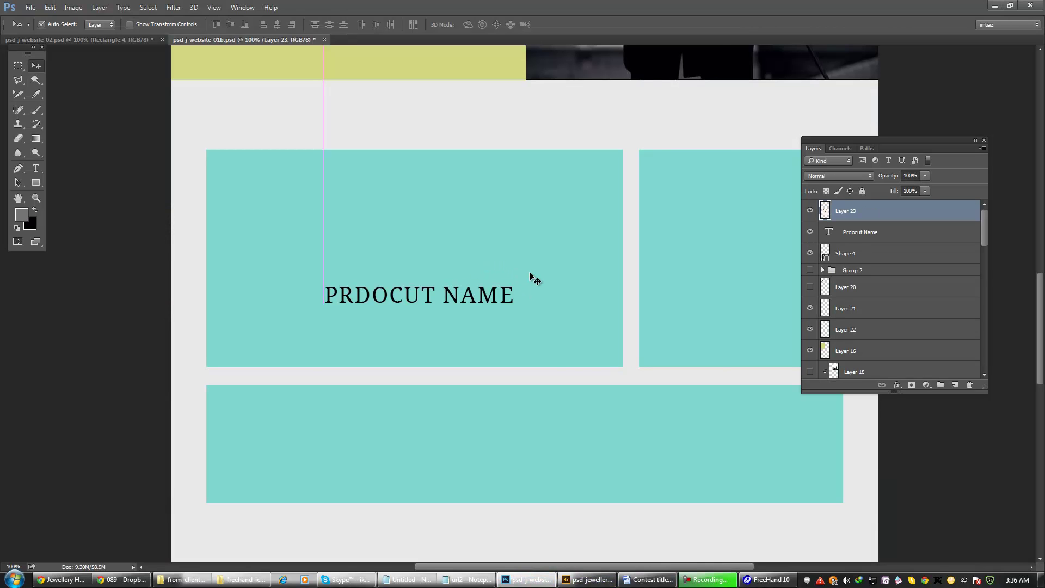
- Place the pasted necklace photo over the large teal rectangle, aligned with its left edge
key(ctrl+t)
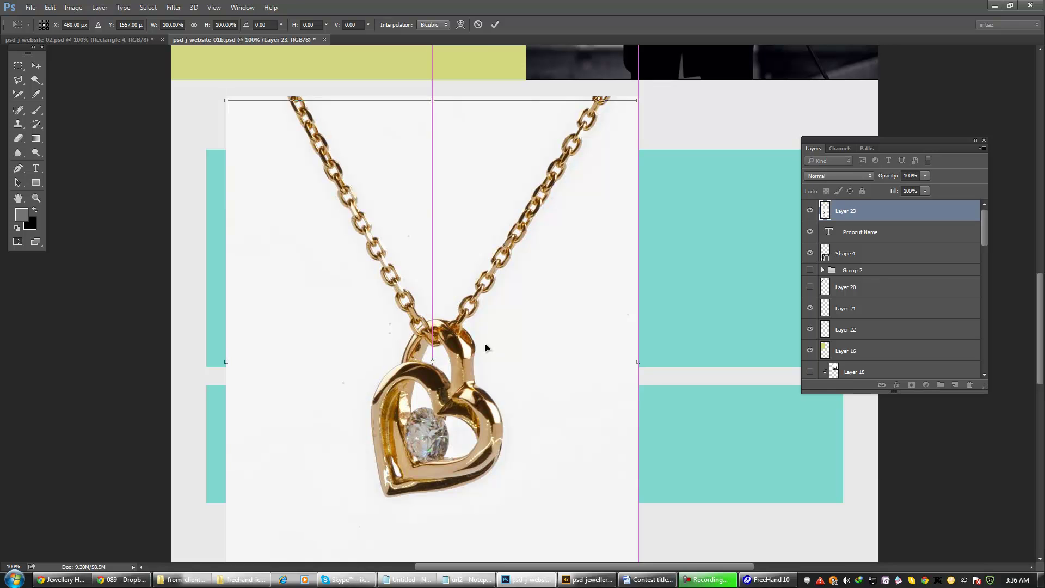
drag(486, 347, 466, 374)
key(Return)
drag(518, 262, 528, 285)
- Try scaling the necklace photo down to less than half size within the large teal rectangle, and undo it
key(ctrl+t)
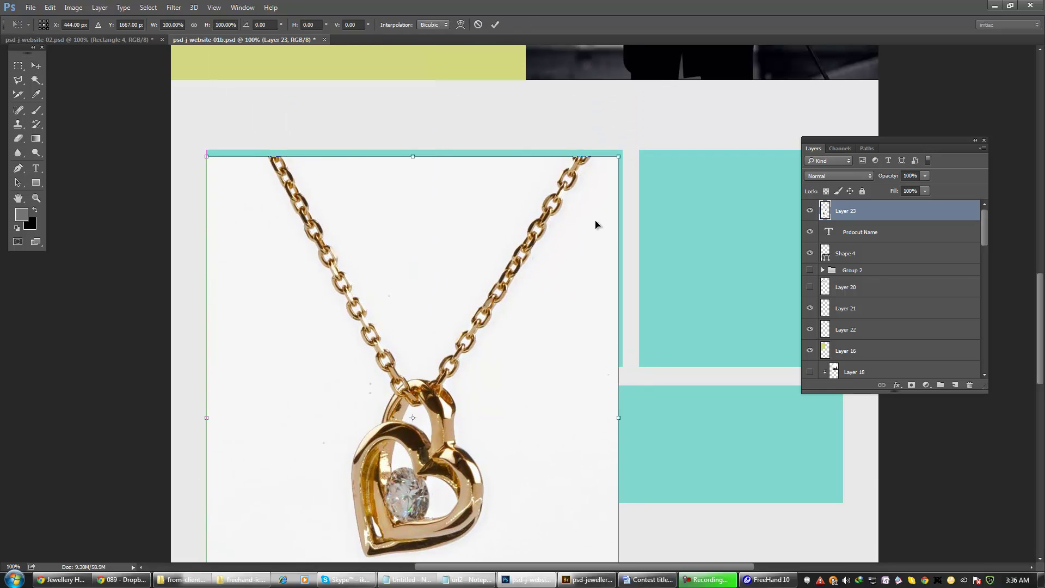
drag(623, 158, 517, 367)
drag(426, 428, 319, 275)
drag(386, 369, 424, 417)
key(Return)
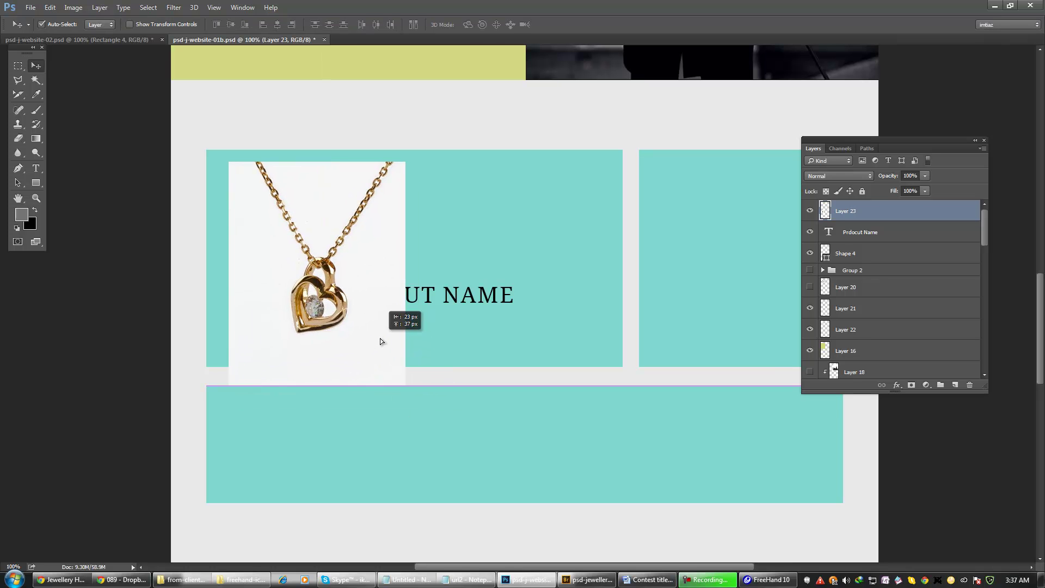
key(ctrl+z)
- Try scaling the necklace photo moderately smaller about its centre, and undo the scaling
key(ctrl+t)
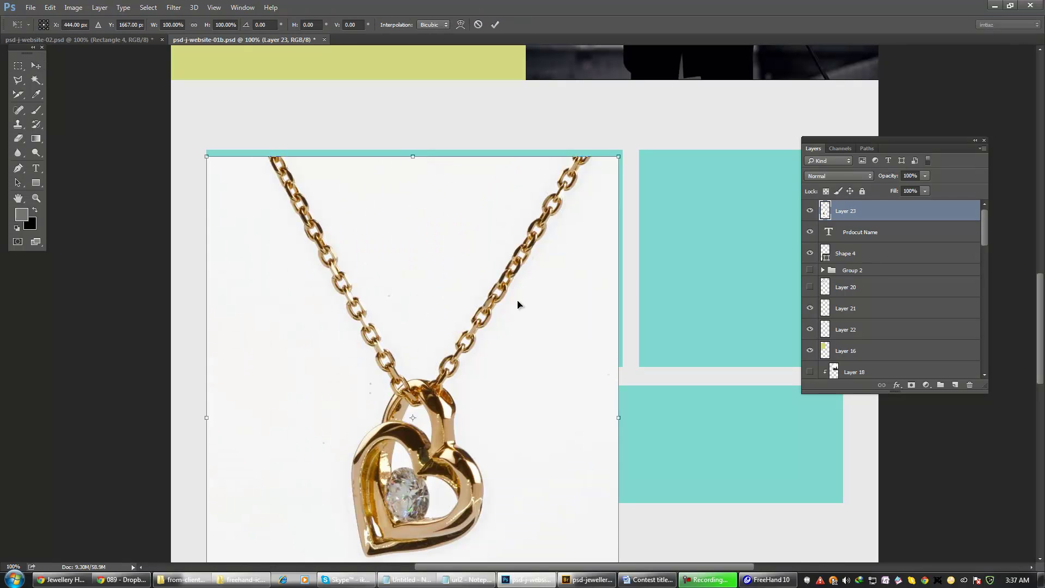
drag(624, 156, 570, 240)
key(Return)
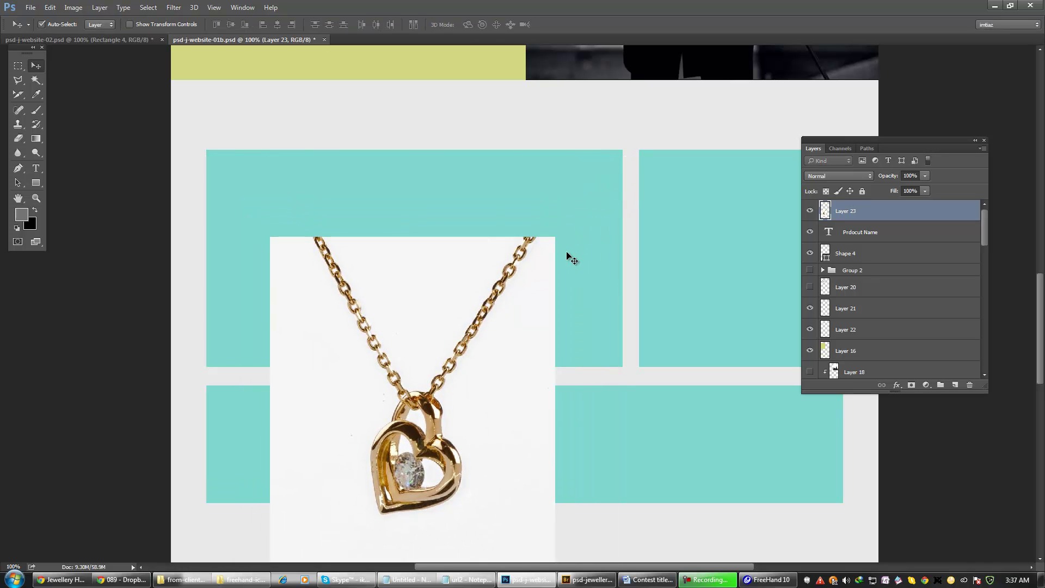
key(ctrl+z)
- Try several positions for the full-size necklace photo, ending flush with the large teal rectangle's left edge
drag(471, 278, 451, 328)
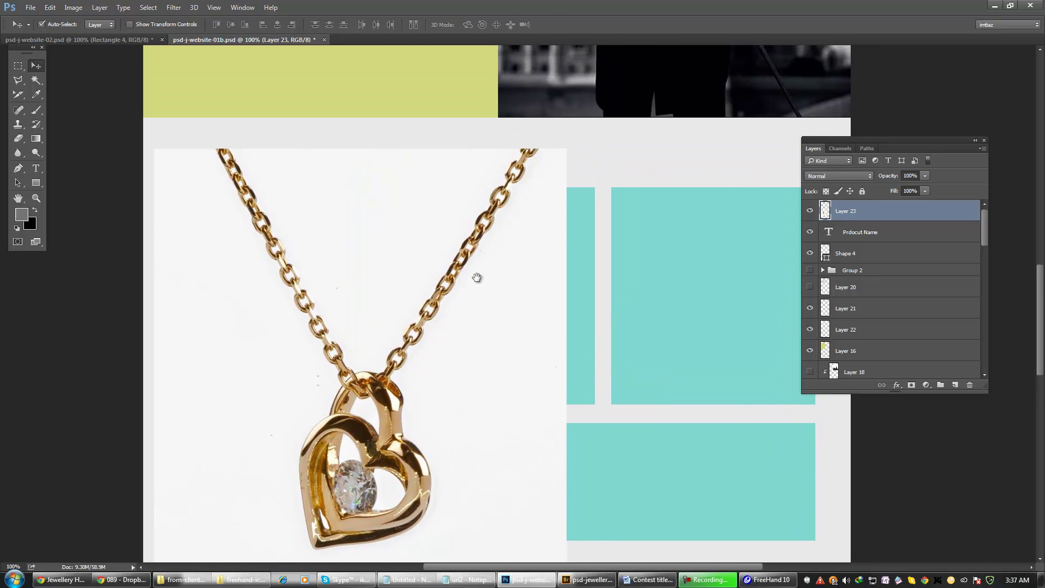
drag(488, 287, 530, 275)
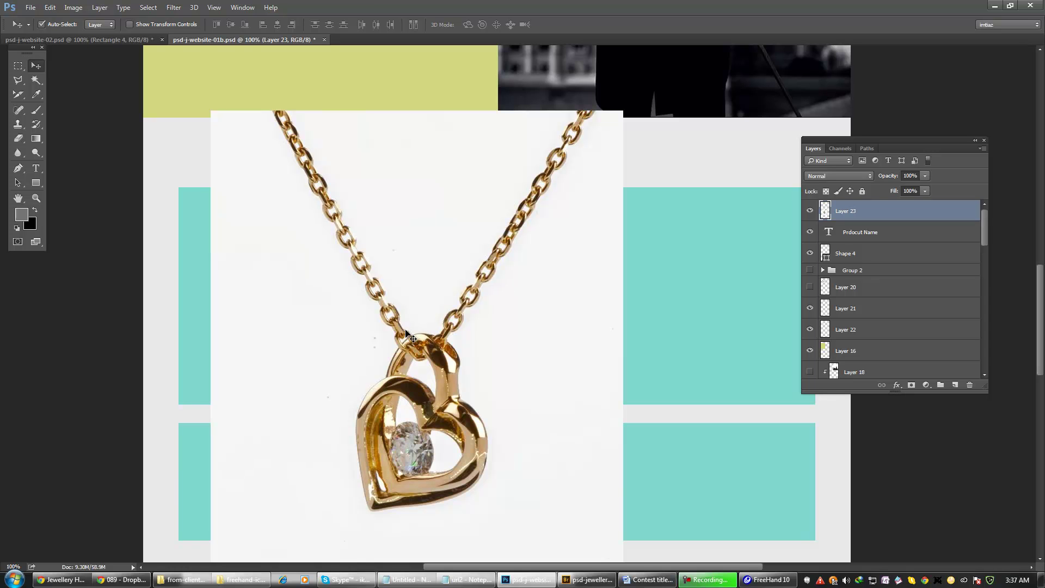
drag(496, 388, 439, 368)
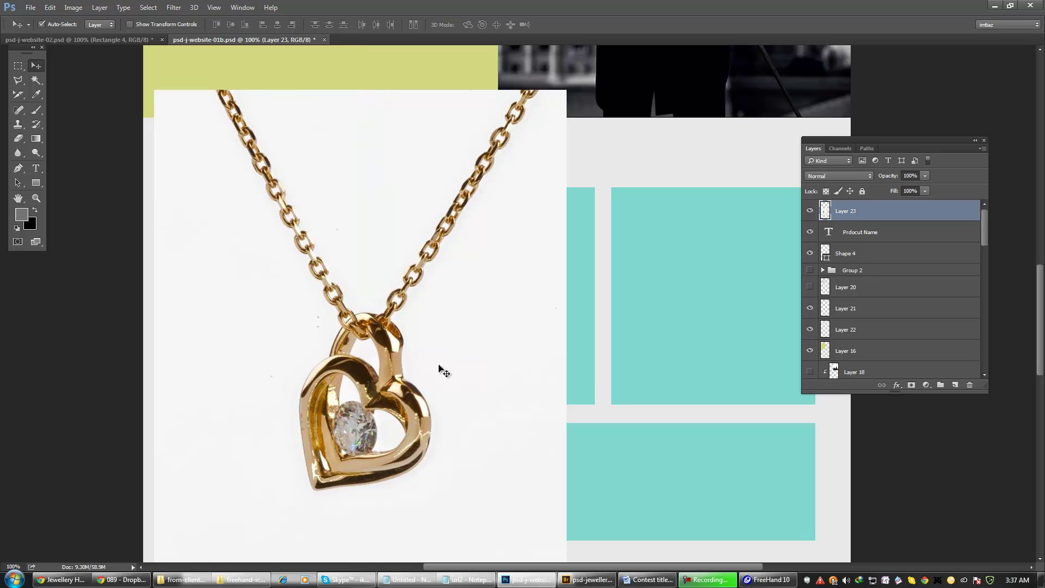
drag(487, 237, 510, 400)
- Delete the necklace photo layer and select the large teal rectangle behind the PRDOCUT NAME heading
click(562, 210)
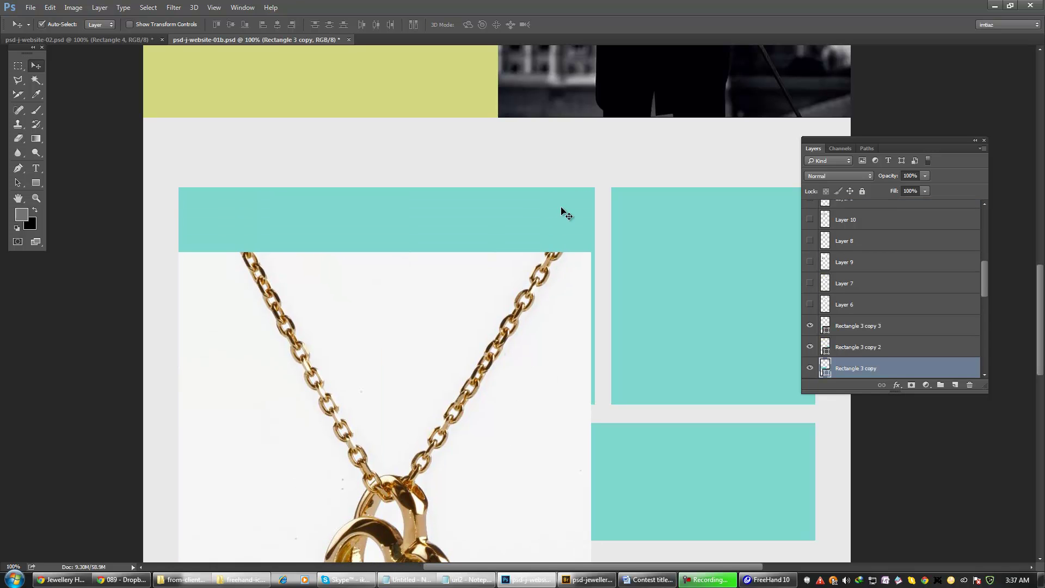
click(564, 316)
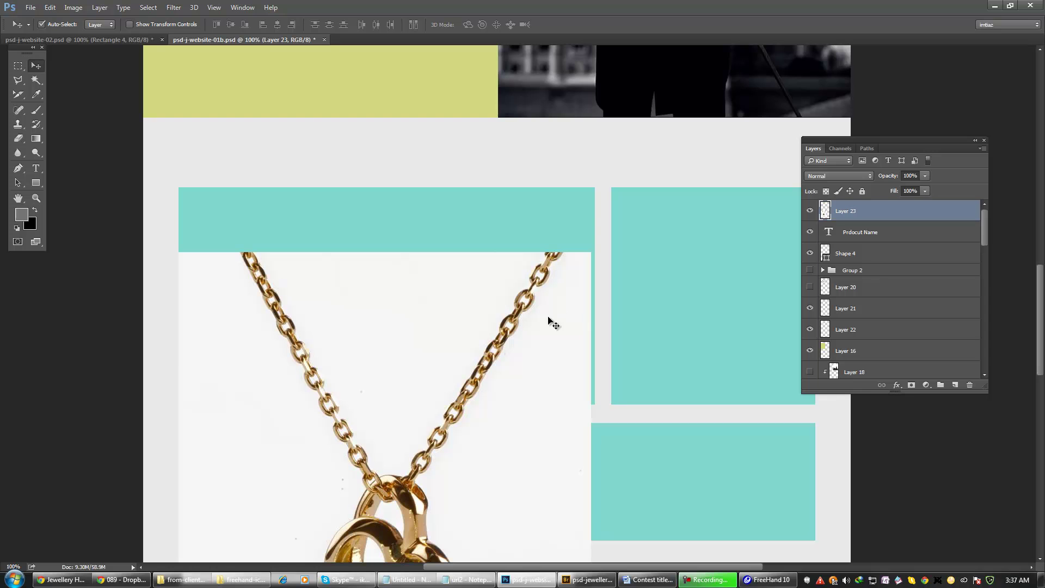
drag(533, 316, 528, 310)
key(Delete)
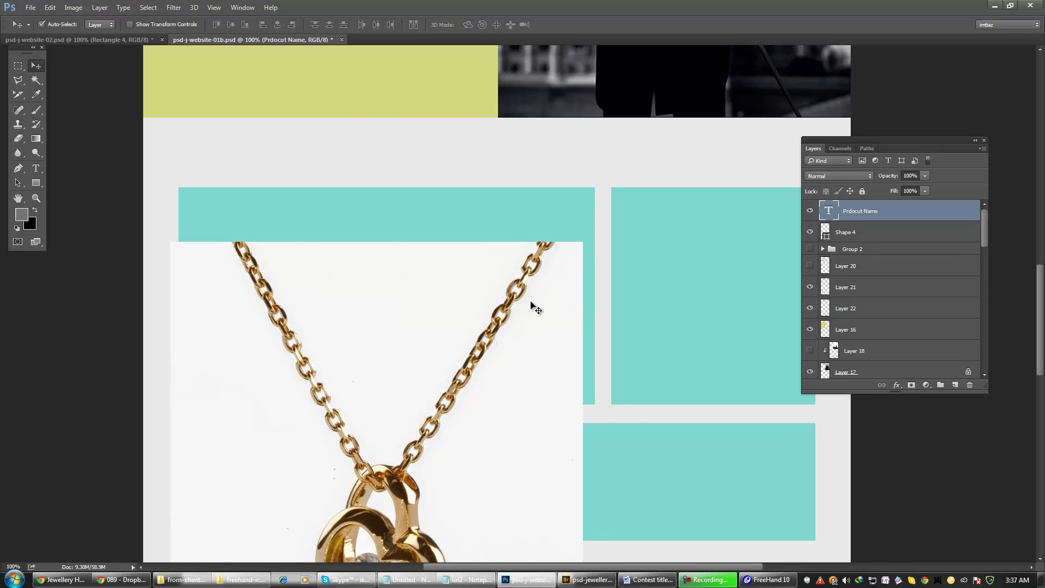
click(536, 311)
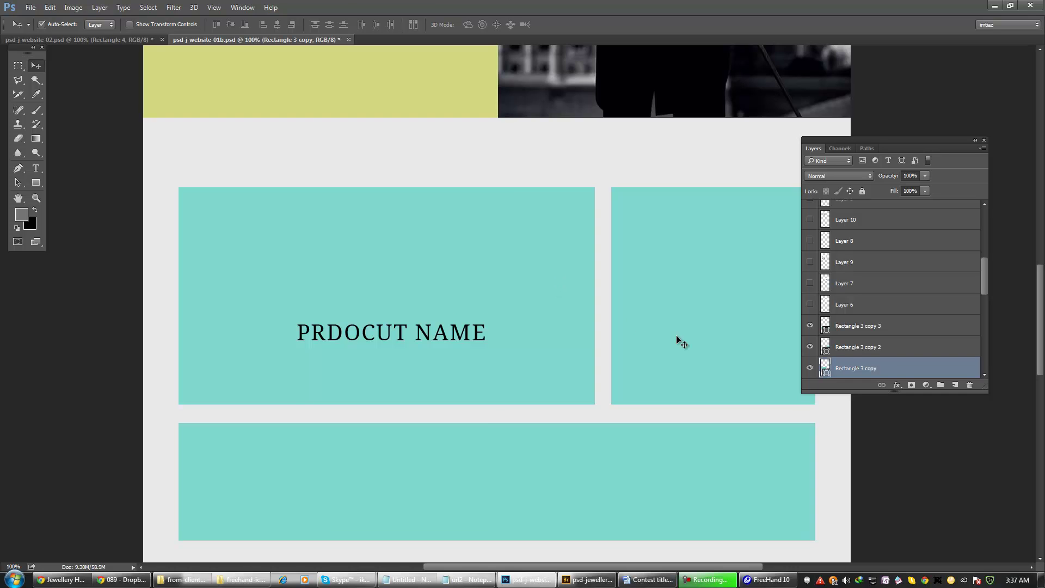
- Paste the necklace photo on a new layer above the large teal rectangle and convert it to a smart object
scroll(679, 341, down, 1)
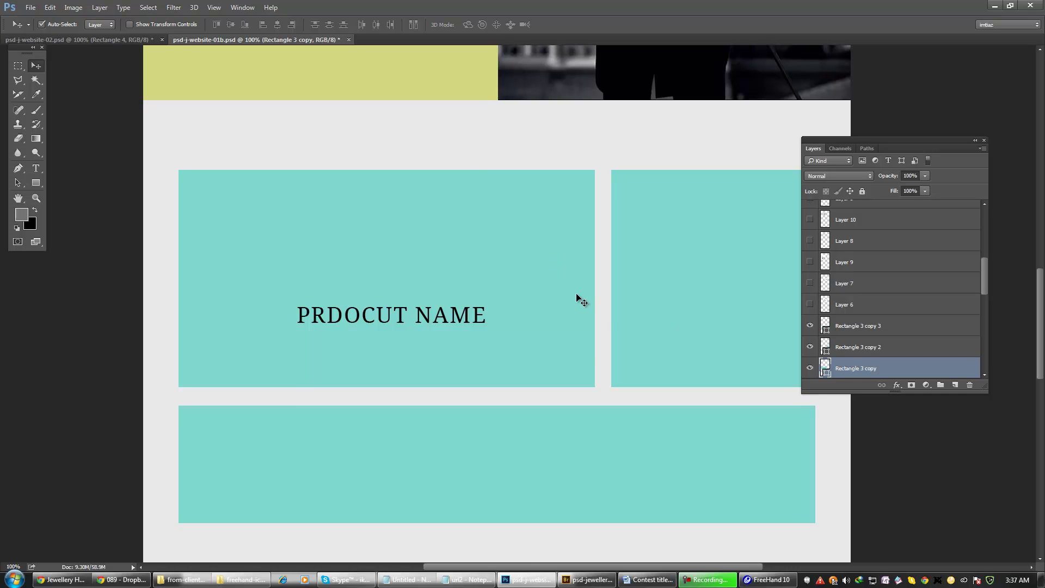
key(ctrl+shift+alt+n)
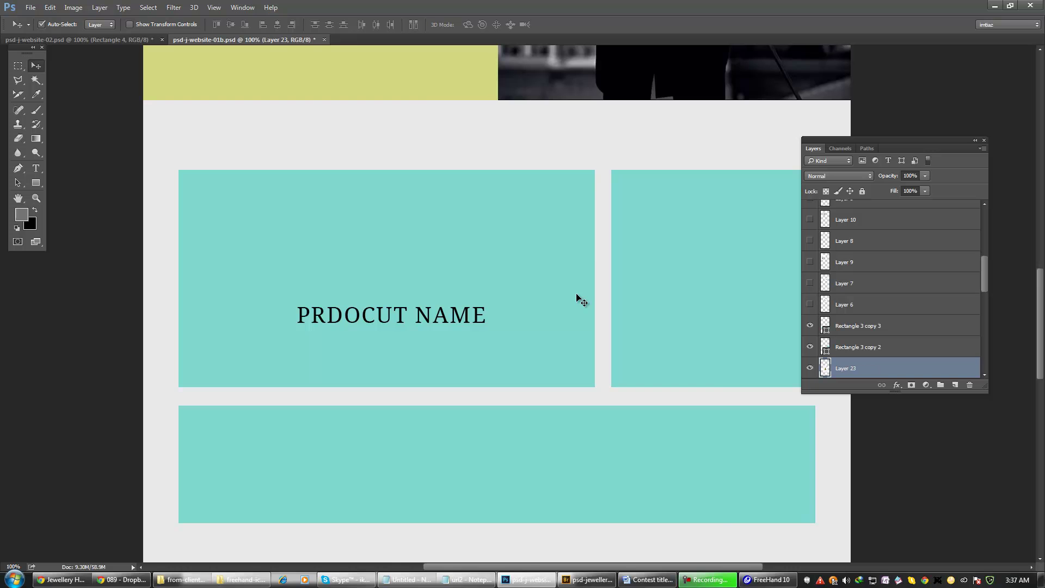
key(ctrl+v)
drag(564, 283, 483, 256)
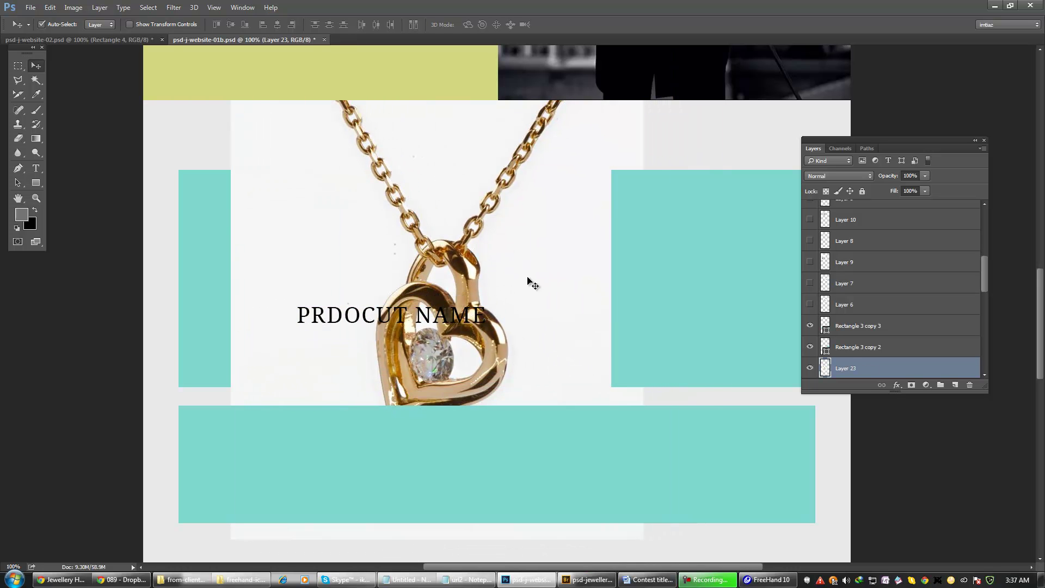
scroll(862, 355, down, 2)
right_click(873, 331)
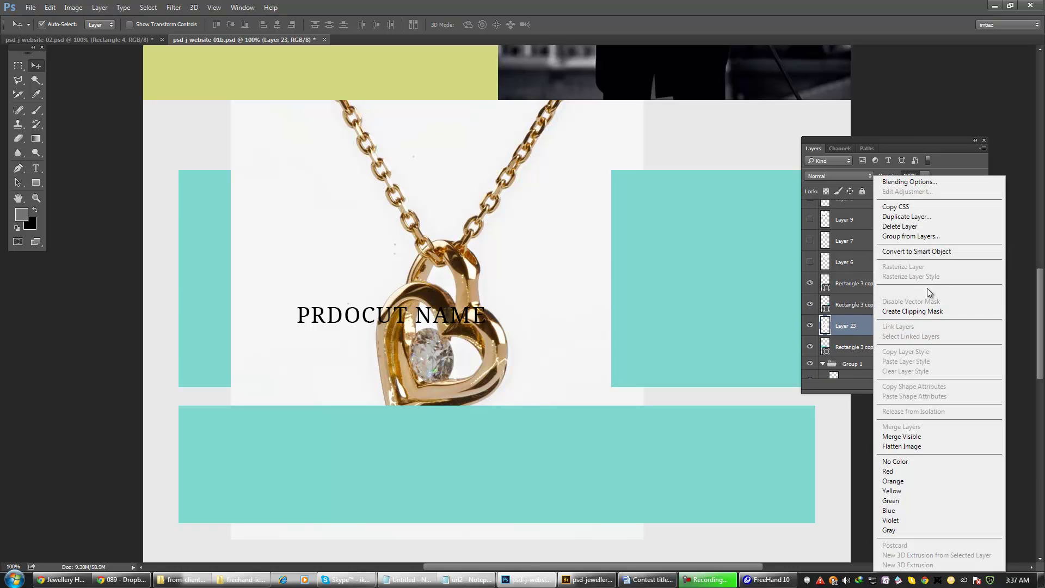
click(932, 251)
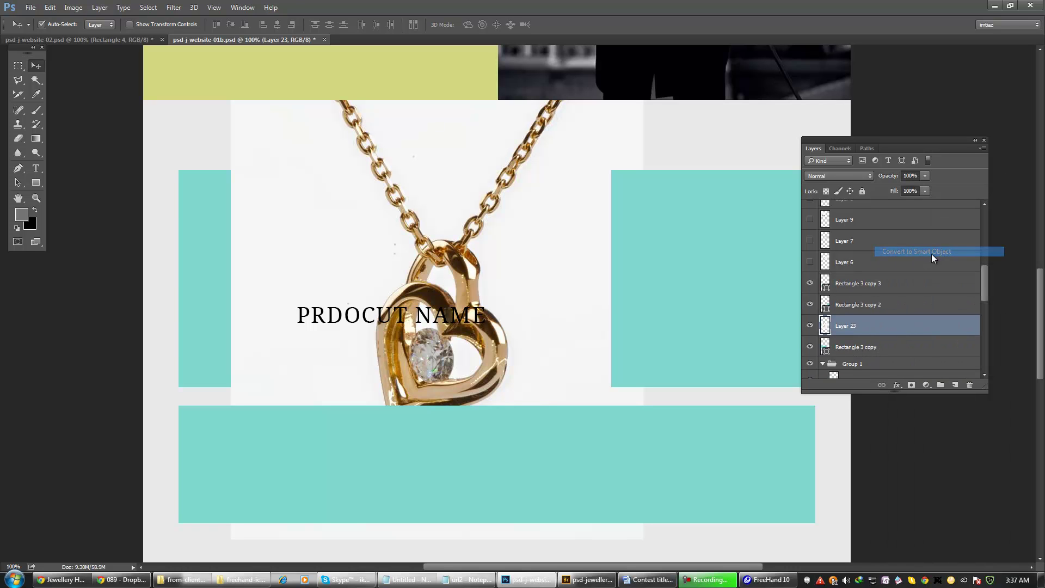
- Scale the necklace smart object down to a little over a third of its size and place it inside the large teal rectangle
scroll(504, 263, up, 3)
drag(501, 263, 411, 388)
drag(462, 270, 484, 273)
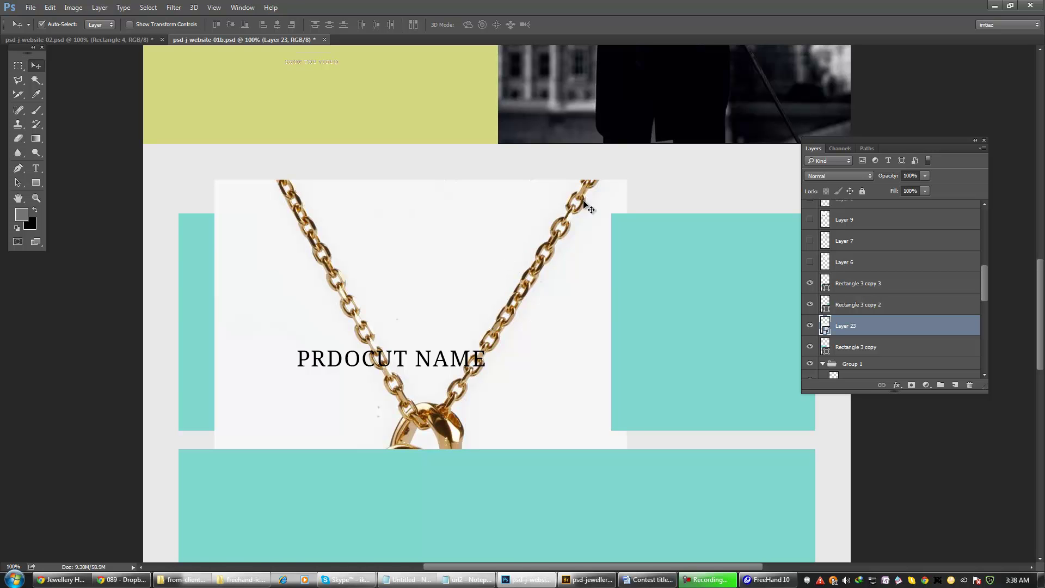
key(ctrl+t)
drag(626, 180, 491, 345)
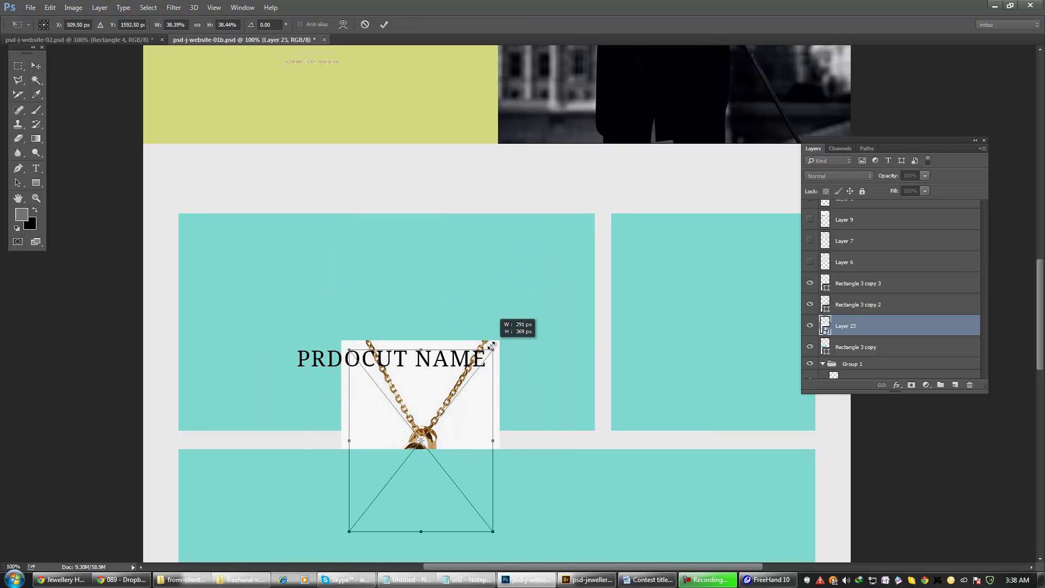
key(Return)
drag(470, 418, 334, 298)
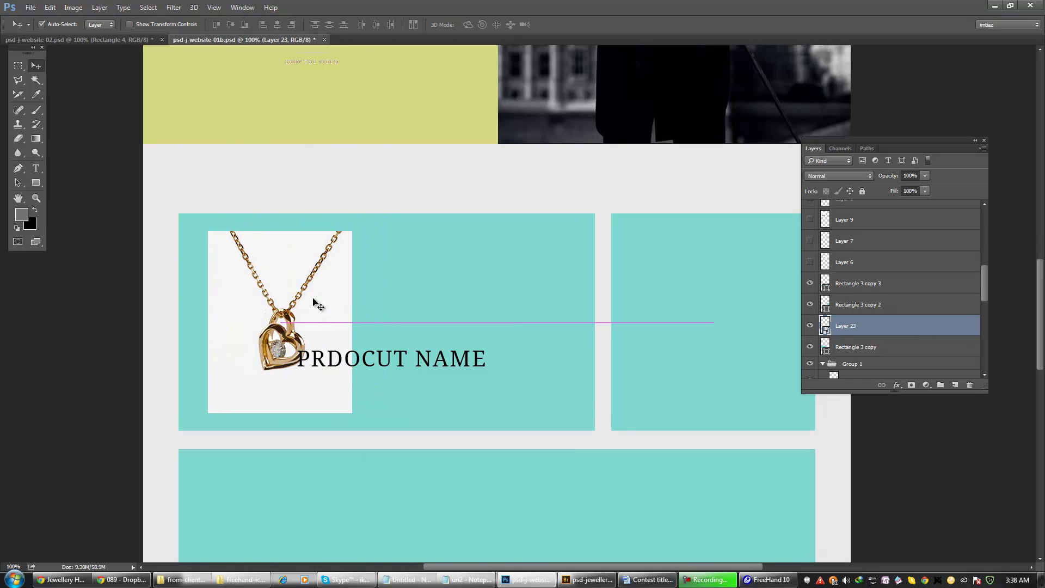
- Enlarge the necklace smart object to roughly twice its reduced size and reposition it over the large teal rectangle's left half
key(ctrl+t)
drag(350, 416, 443, 501)
key(Return)
drag(347, 286, 399, 306)
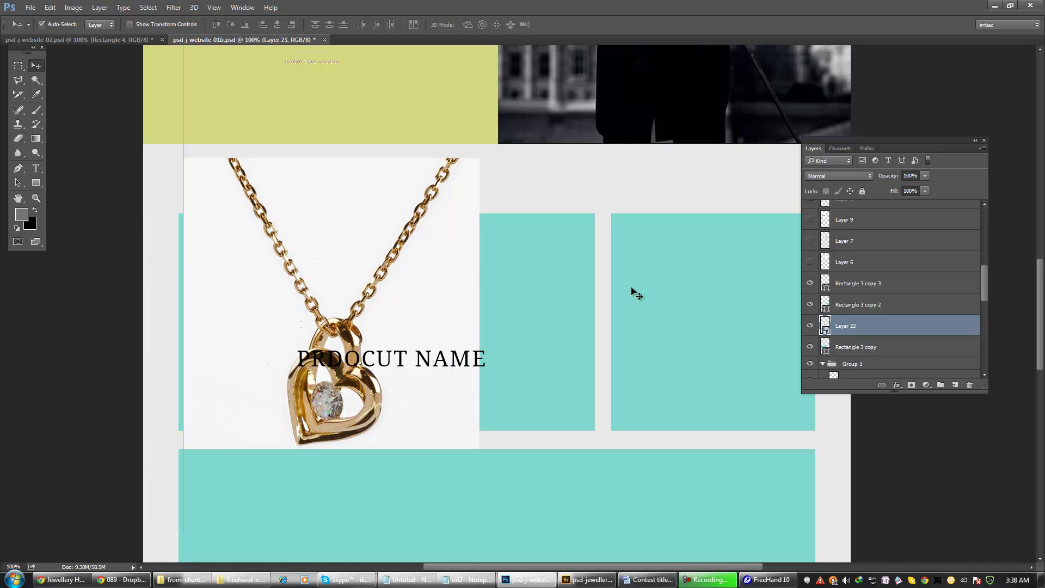
drag(462, 271, 436, 256)
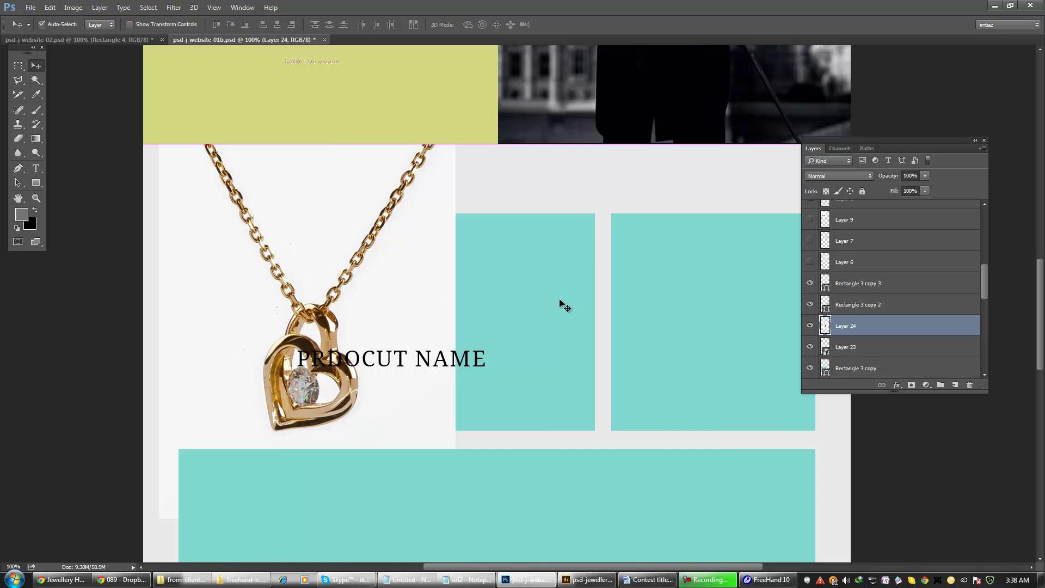
- Paste a second necklace photo as an ordinary layer, shrink it to a small picture, and place it beside the smart object
key(ctrl+v)
drag(553, 297, 477, 270)
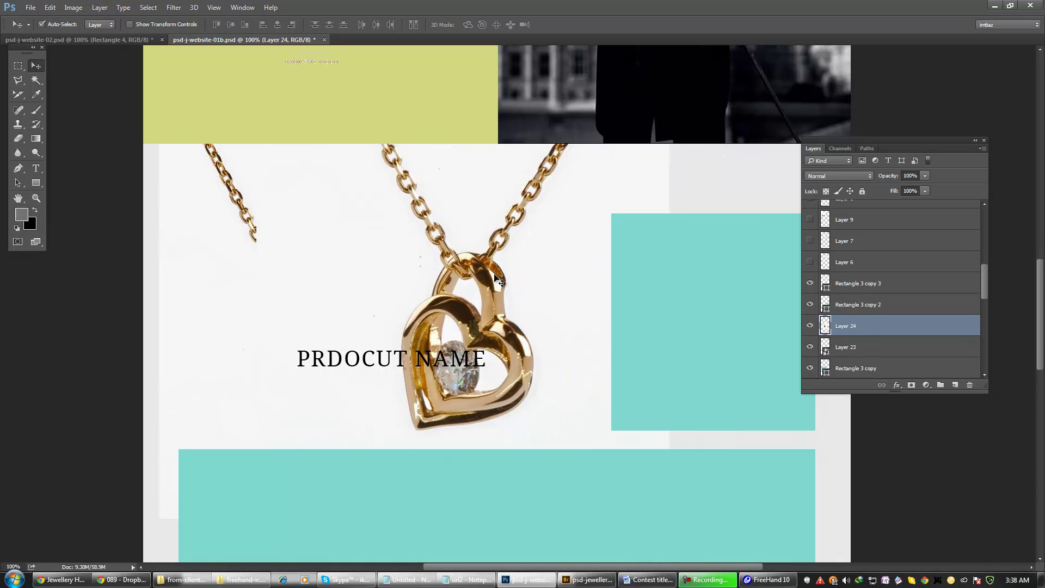
key(ctrl+t)
drag(552, 169, 508, 267)
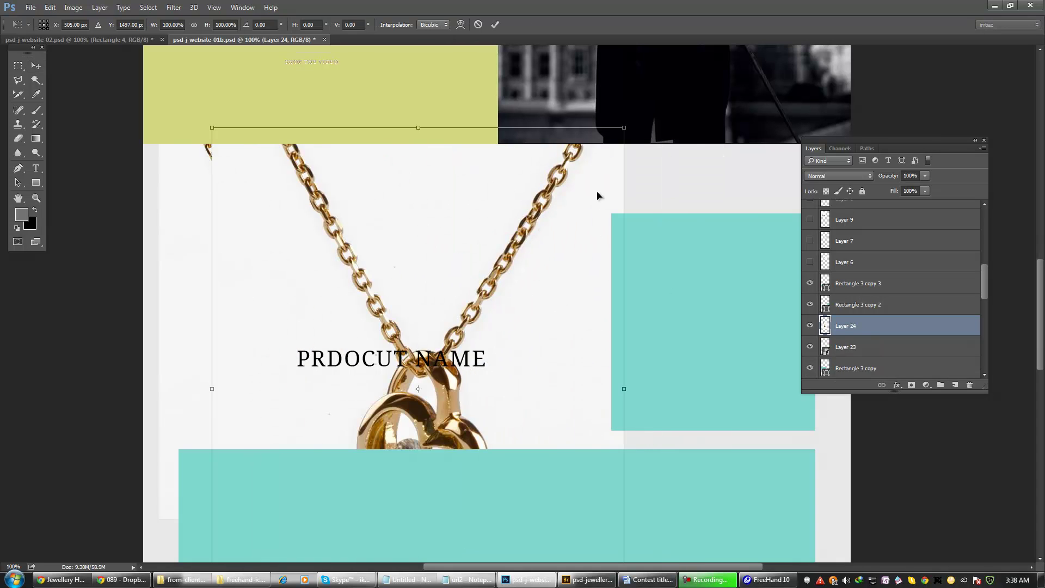
drag(576, 189, 567, 252)
key(Return)
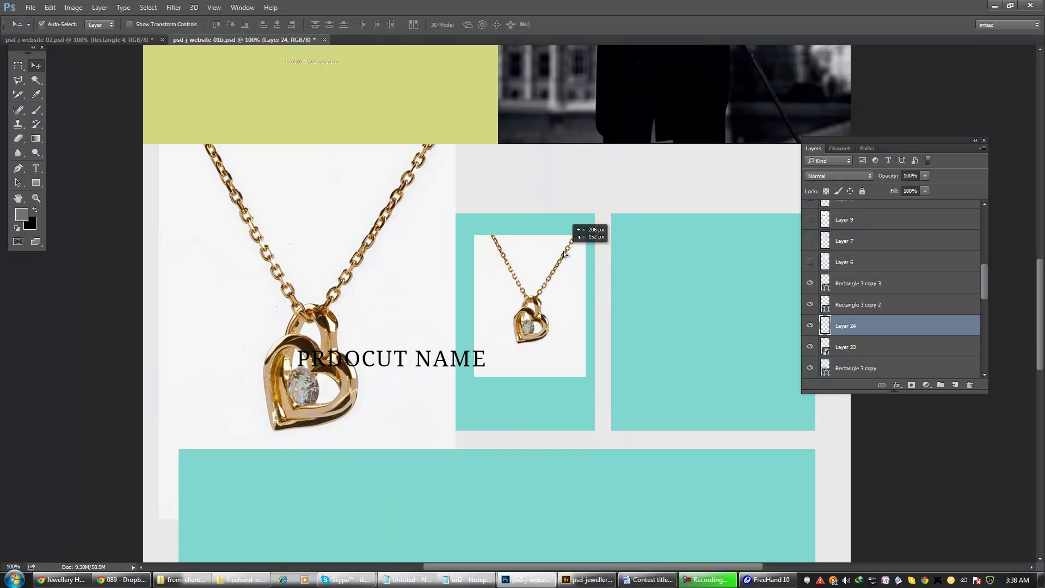
- Scale the second necklace photo up to about 280% to compare it with the smart object, and remove its layer
key(ctrl+t)
drag(587, 376, 695, 501)
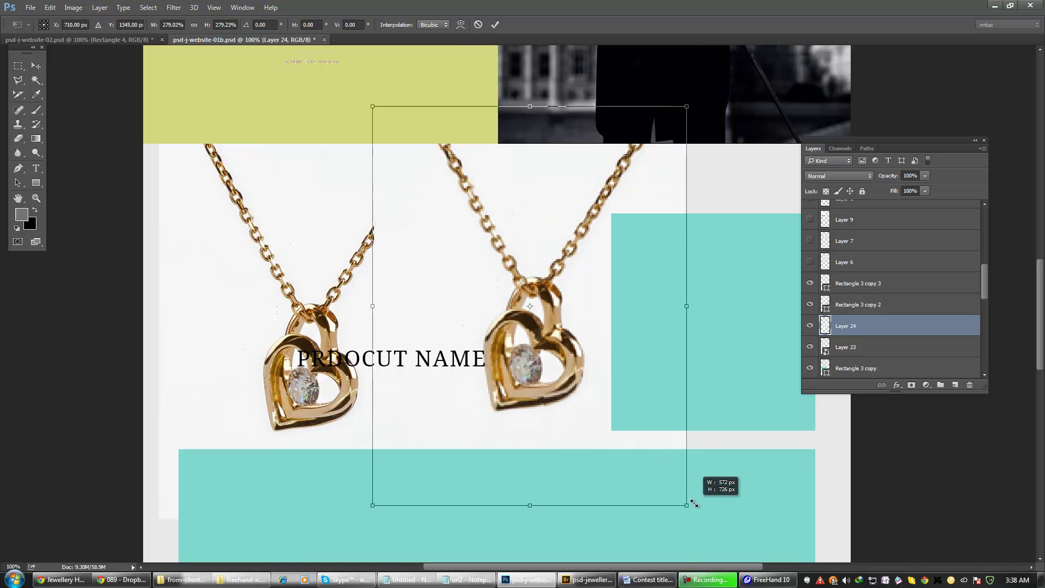
key(Return)
drag(553, 392, 490, 414)
key(ctrl+e)
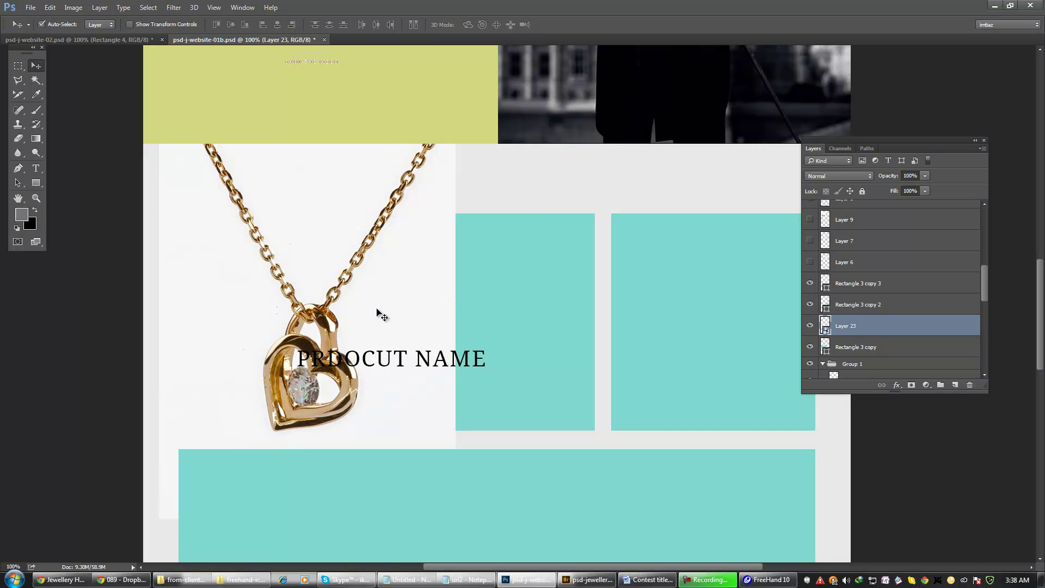
- Move the necklace smart object near the large teal rectangle's left edge and clip it to that rectangle with a clipping mask
mouse_move(331, 320)
mouse_down()
mouse_move(337, 340)
mouse_move(306, 377)
mouse_move(356, 324)
mouse_move(368, 277)
mouse_move(327, 295)
mouse_move(343, 331)
mouse_move(335, 342)
mouse_move(346, 319)
mouse_up()
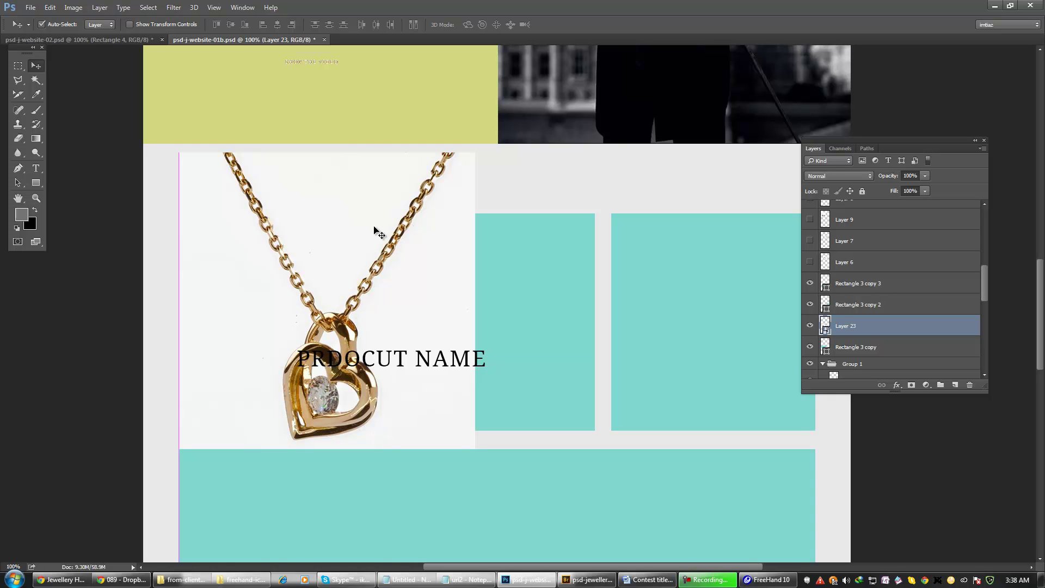
mouse_move(382, 243)
mouse_down()
mouse_move(382, 304)
mouse_move(385, 289)
mouse_move(442, 294)
mouse_move(394, 295)
mouse_move(390, 222)
mouse_move(410, 212)
mouse_move(394, 218)
mouse_move(385, 254)
mouse_up()
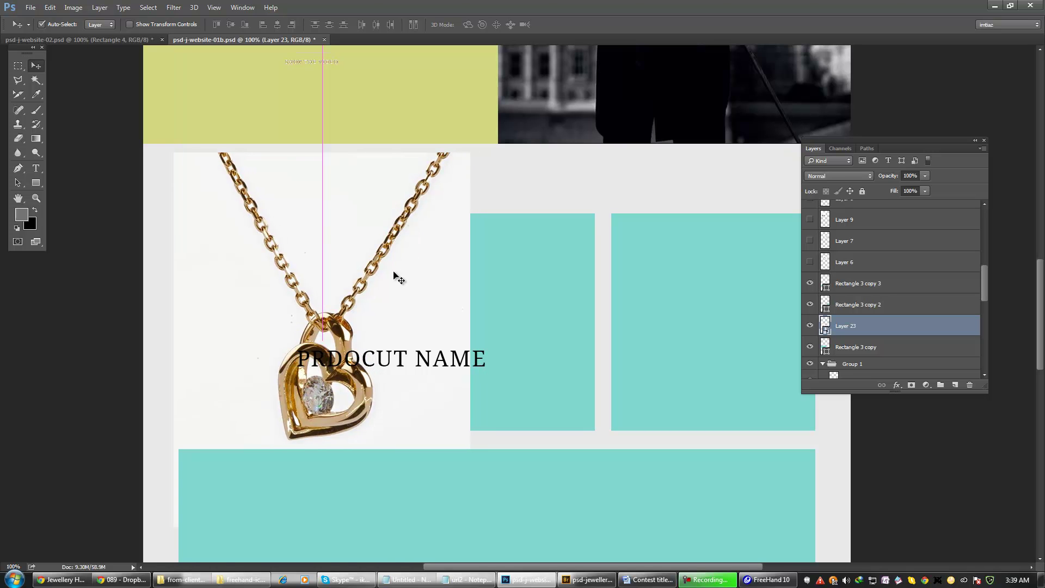
click(536, 315)
click(424, 306)
click(508, 310)
click(448, 300)
right_click(853, 325)
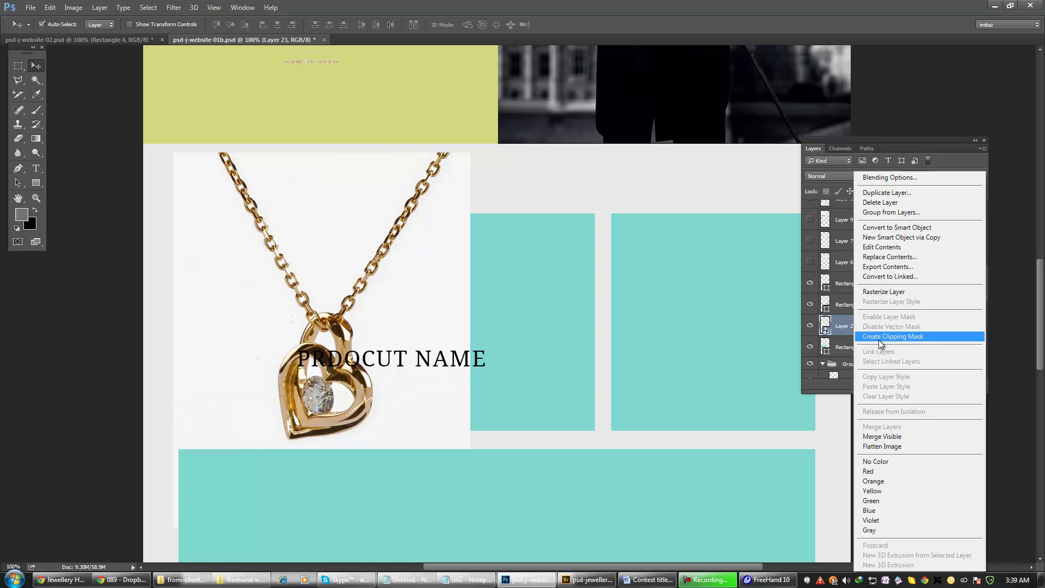
click(880, 337)
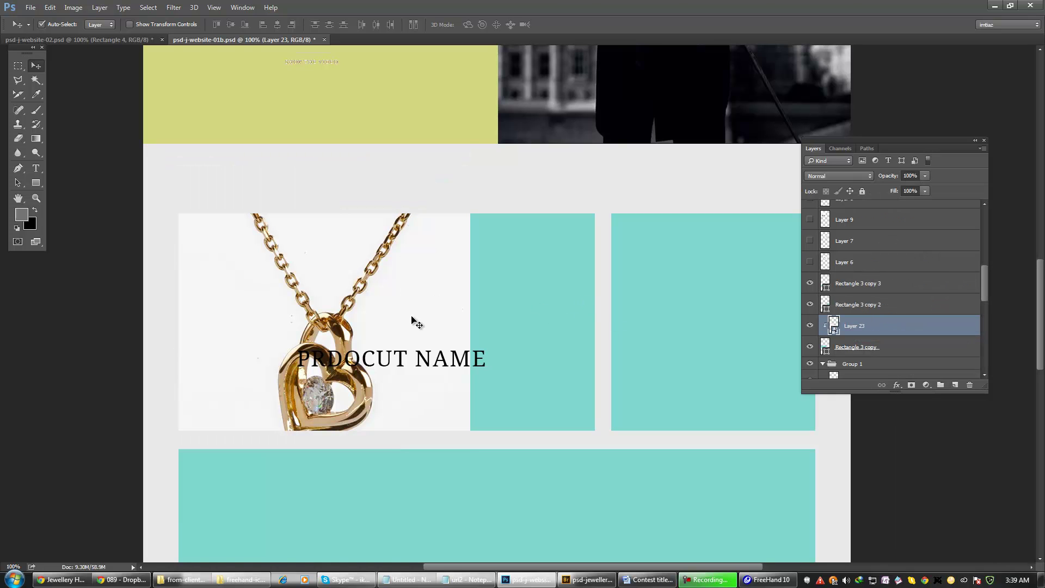
- Set the clipped necklace photo's blending mode to Multiply over the large teal rectangle
click(536, 298)
click(412, 307)
click(534, 309)
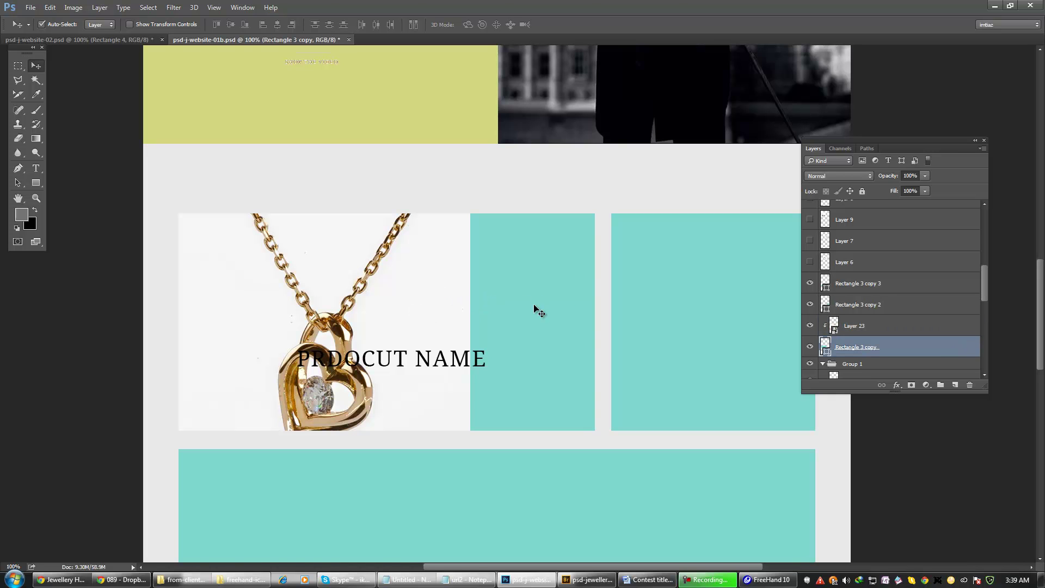
click(345, 319)
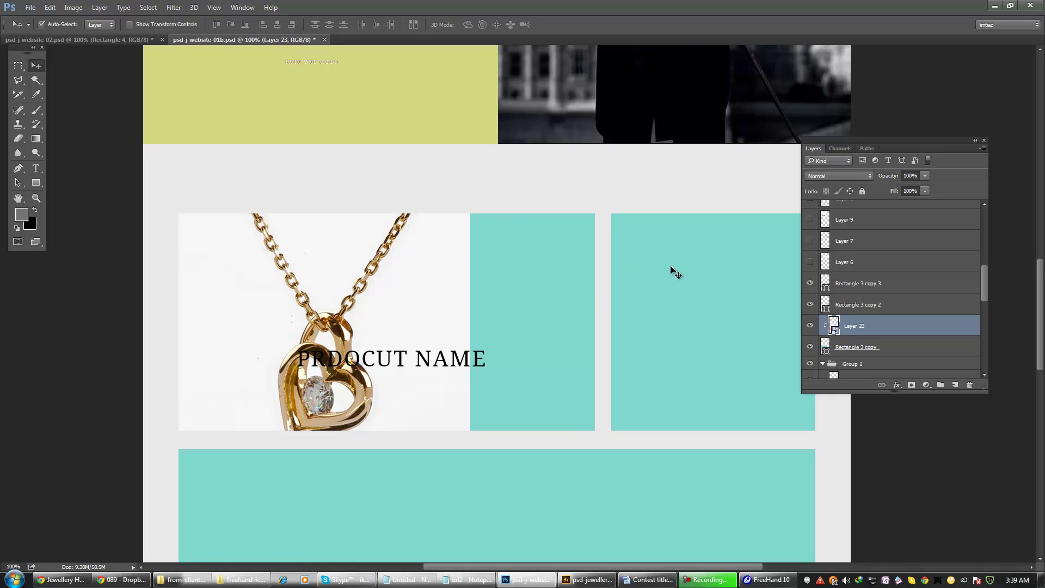
click(839, 176)
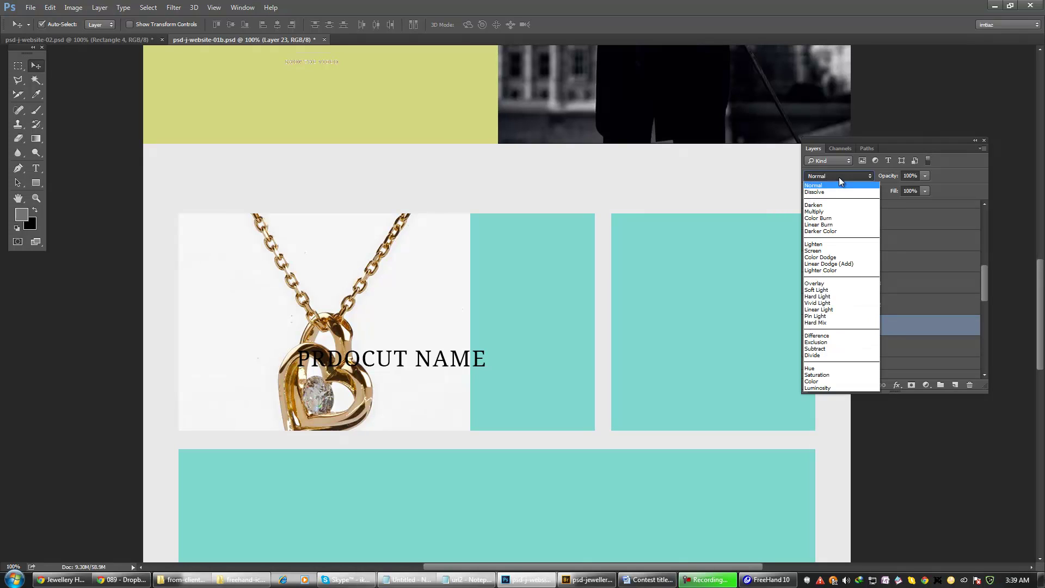
click(834, 212)
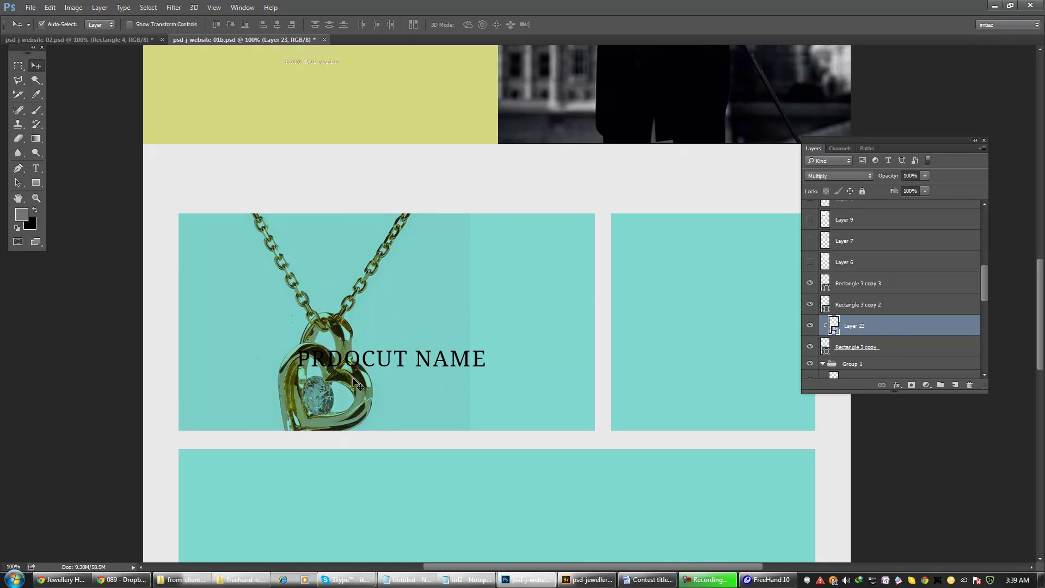
- Move the PRDOCUT NAME heading to the right of the necklace and shift the photo so the whole heart pendant fits the rectangle
drag(384, 364, 490, 327)
drag(334, 409, 322, 371)
drag(392, 390, 388, 403)
drag(483, 329, 447, 337)
- Set the PRDOCUT NAME heading to 24 pt with centred alignment and place it in the empty area beside the necklace
key(t)
click(447, 329)
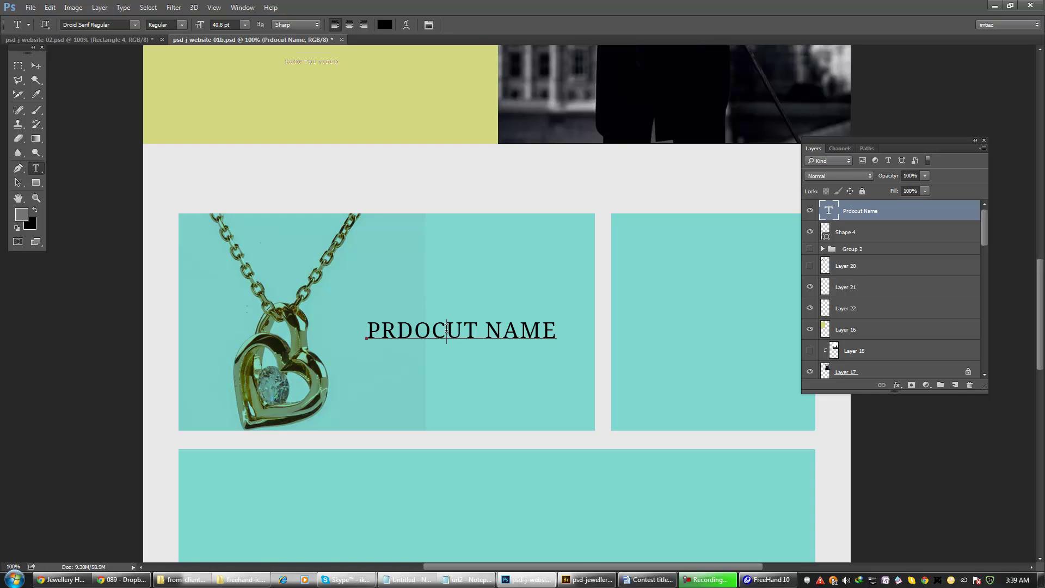
key(ctrl+a)
click(220, 25)
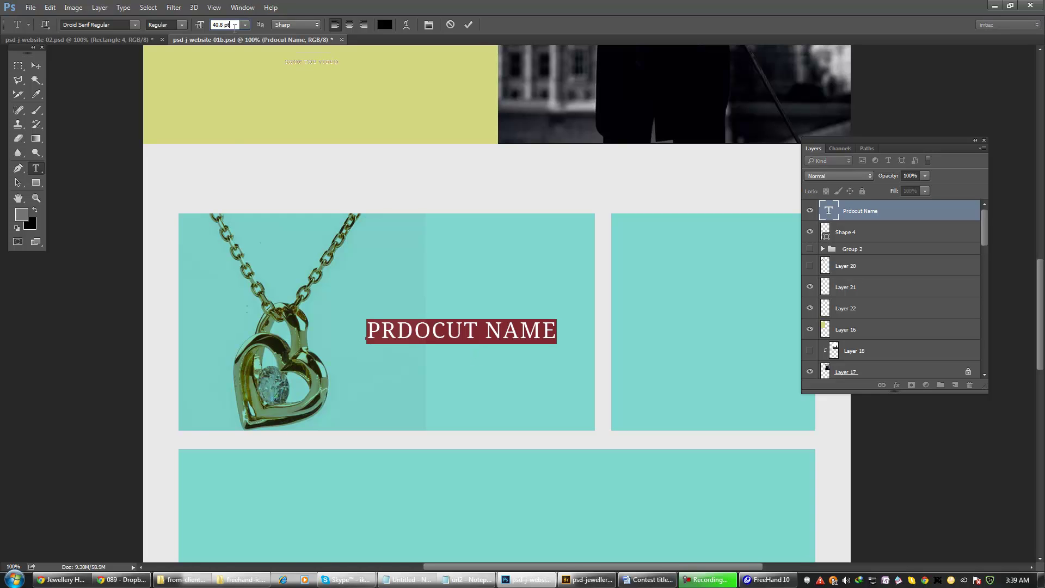
click(245, 25)
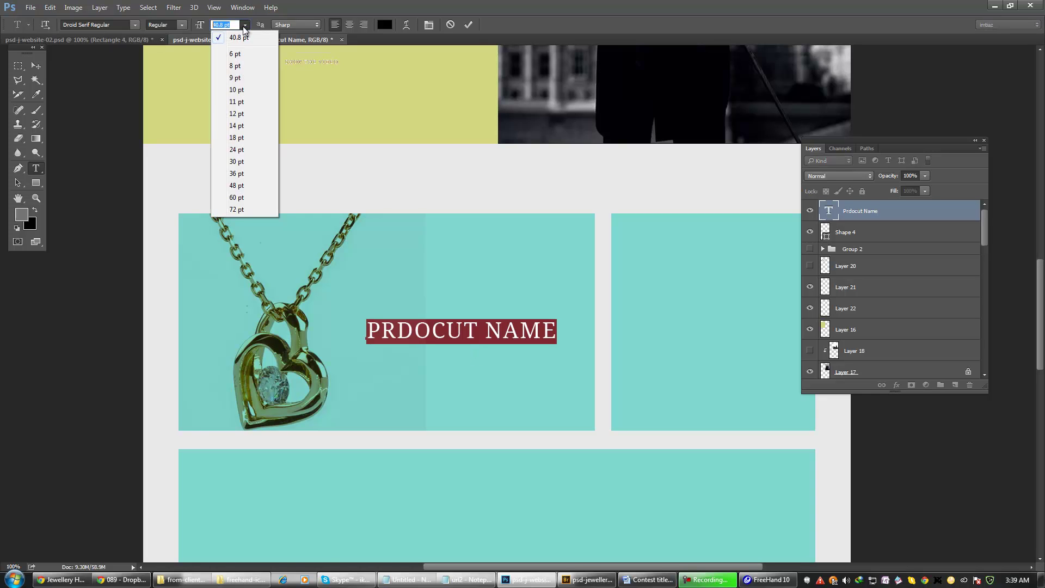
click(242, 152)
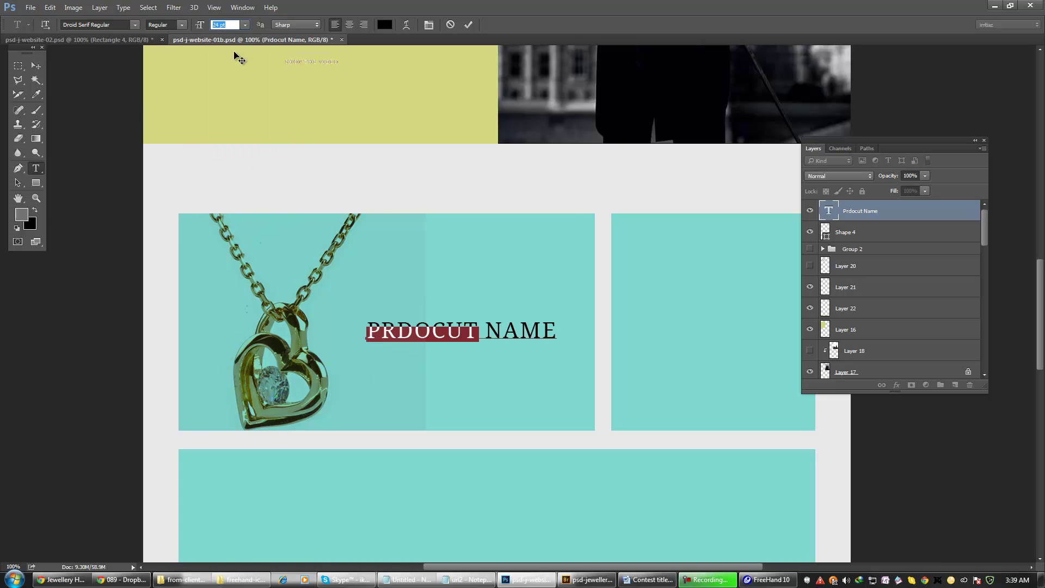
click(350, 25)
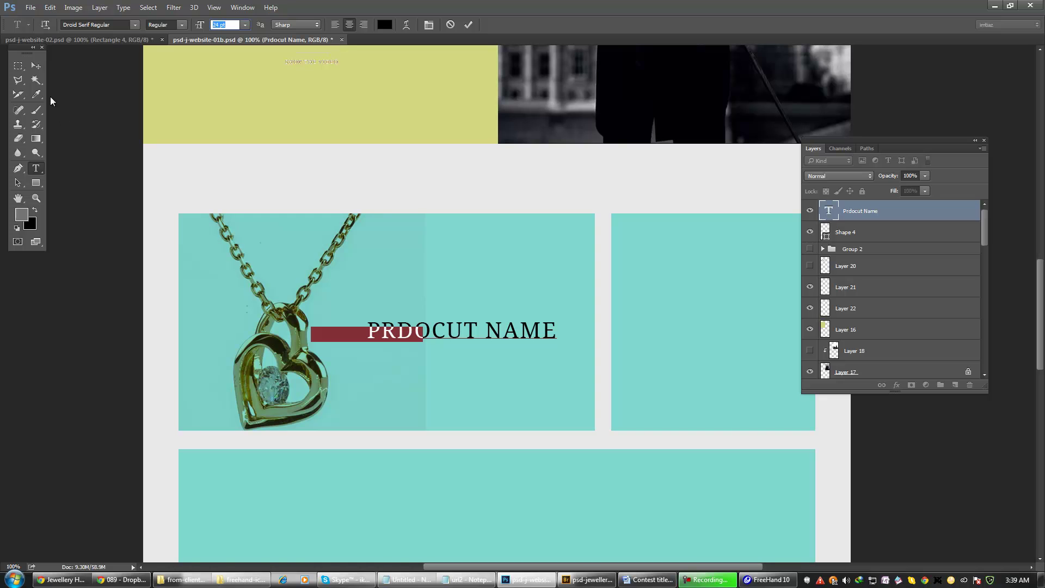
click(36, 65)
drag(451, 343, 469, 311)
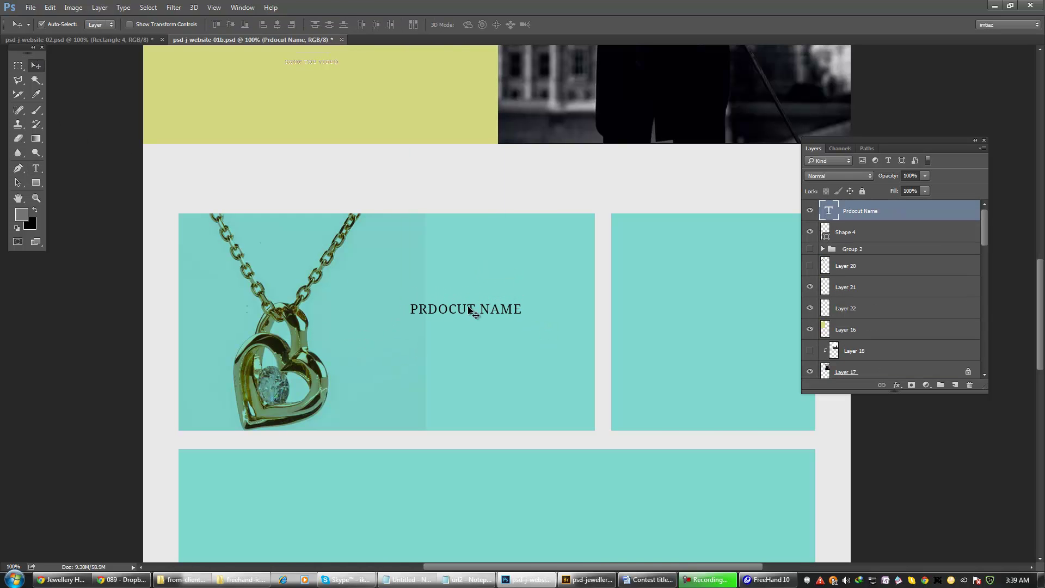
- Switch to the Tiffany homepage in Chrome and examine how its product tiles combine headings, divider lines and shop links
key(alt+Tab)
click(449, 6)
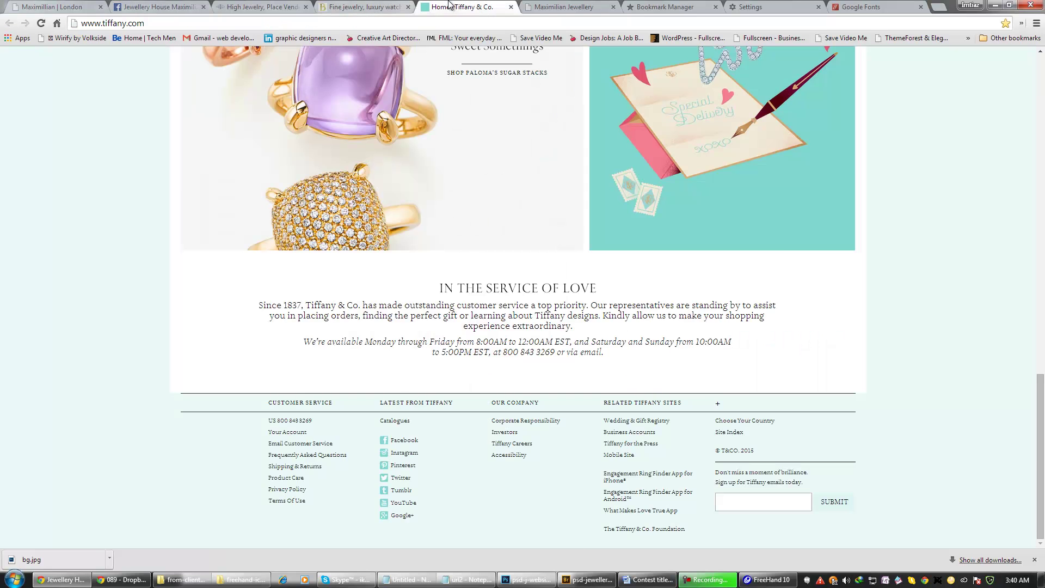
scroll(467, 206, up, 10)
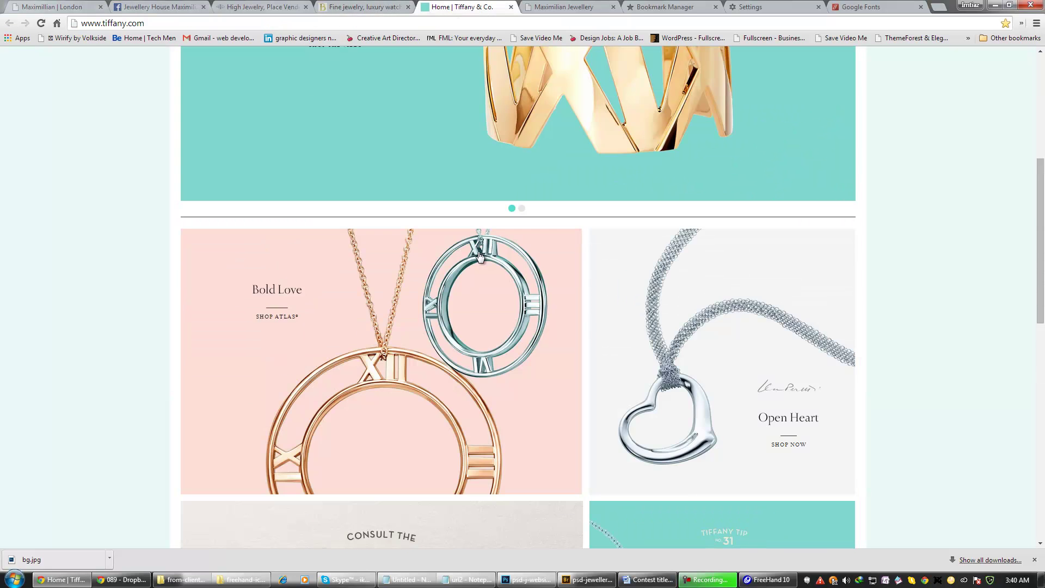
scroll(479, 256, up, 1)
scroll(296, 359, up, 2)
scroll(362, 303, down, 7)
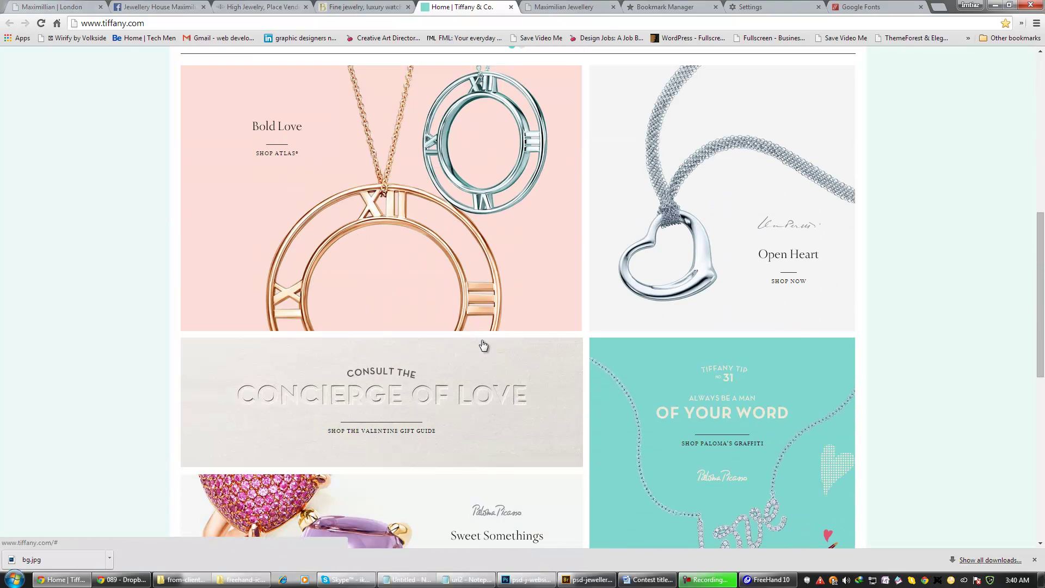
key(alt+Tab)
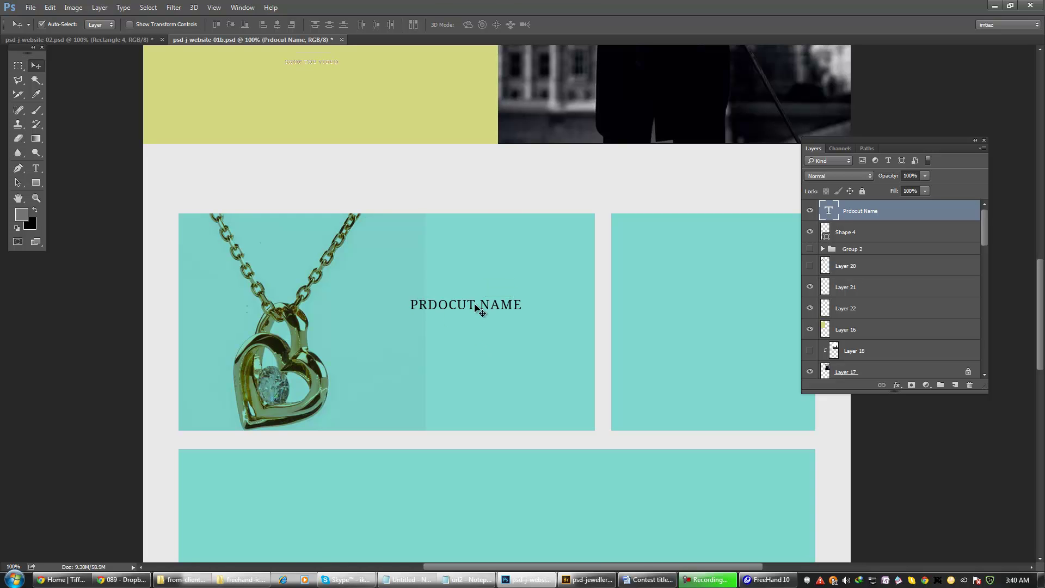
- Try to set the PRDOCUT NAME heading's font size to 16 pt in the Photoshop layout
double_click(478, 308)
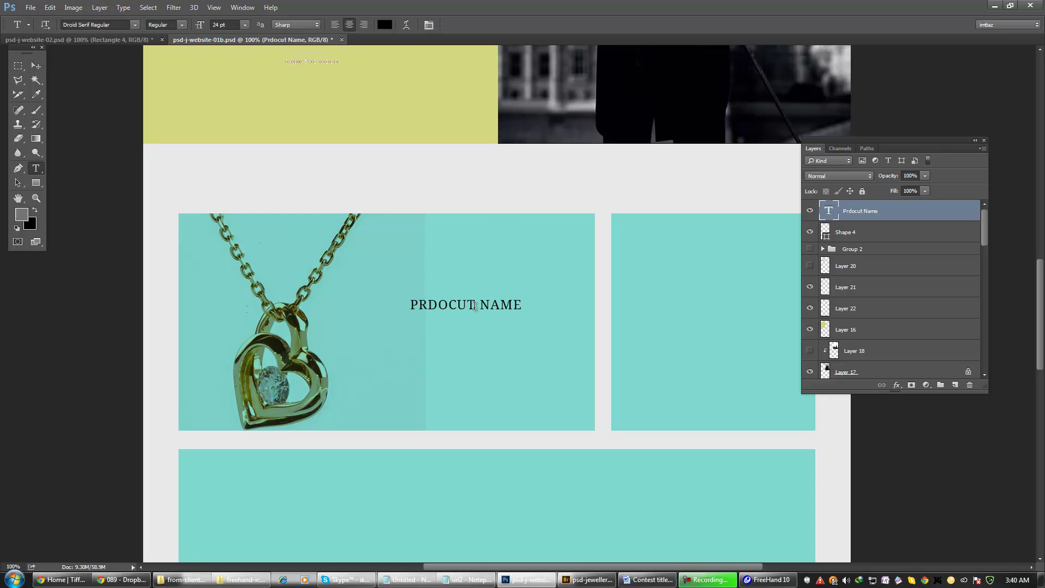
click(237, 26)
text(16)
key(Return)
click(36, 65)
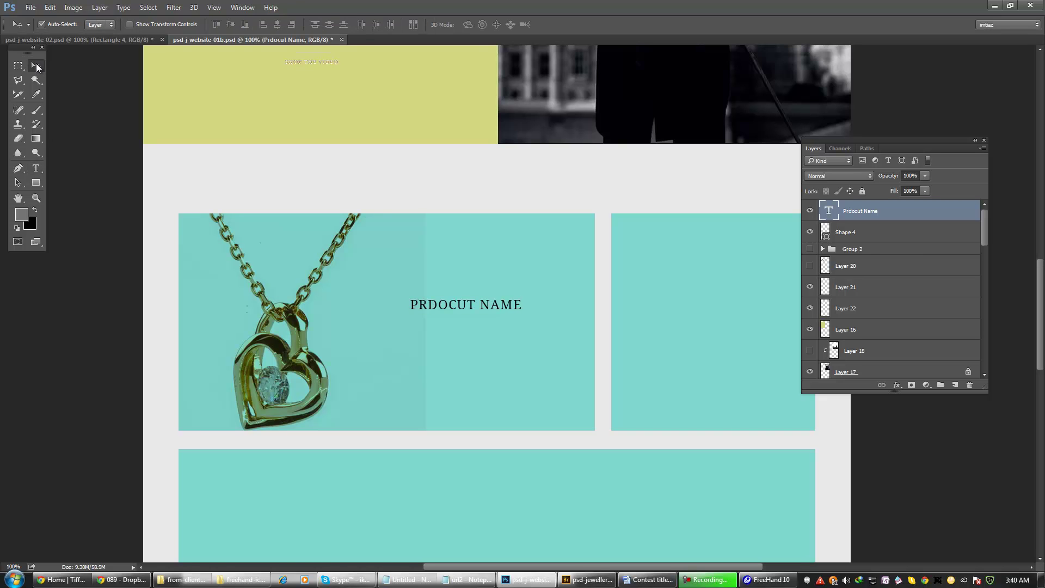
- Reduce the PRDOCUT NAME heading to 16 pt and place it slightly higher beside the necklace
click(397, 343)
click(478, 308)
drag(479, 308, 482, 294)
key(alt+Tab)
key(alt+Tab)
key(t)
triple_click(478, 292)
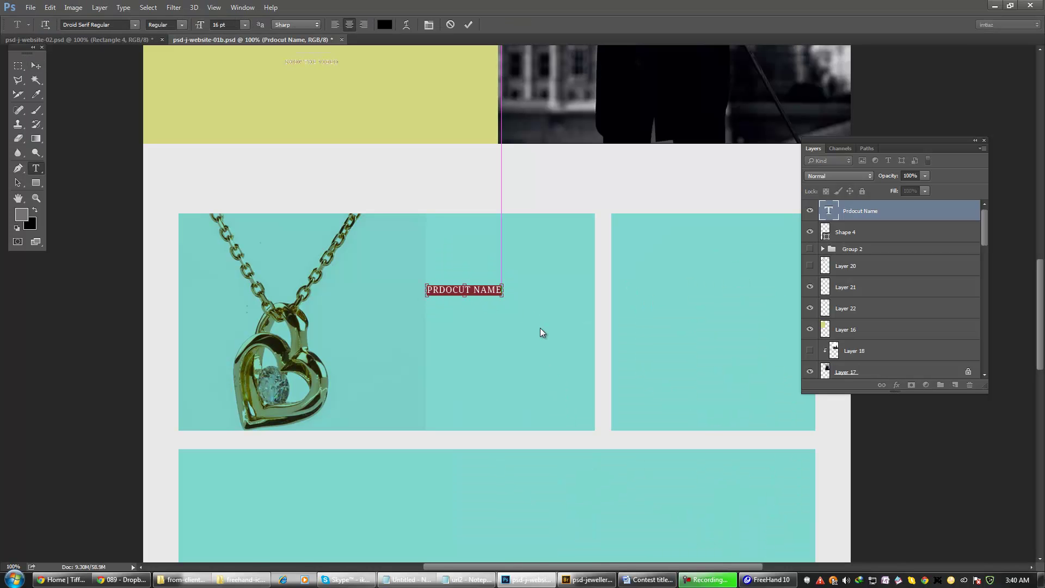
key(v)
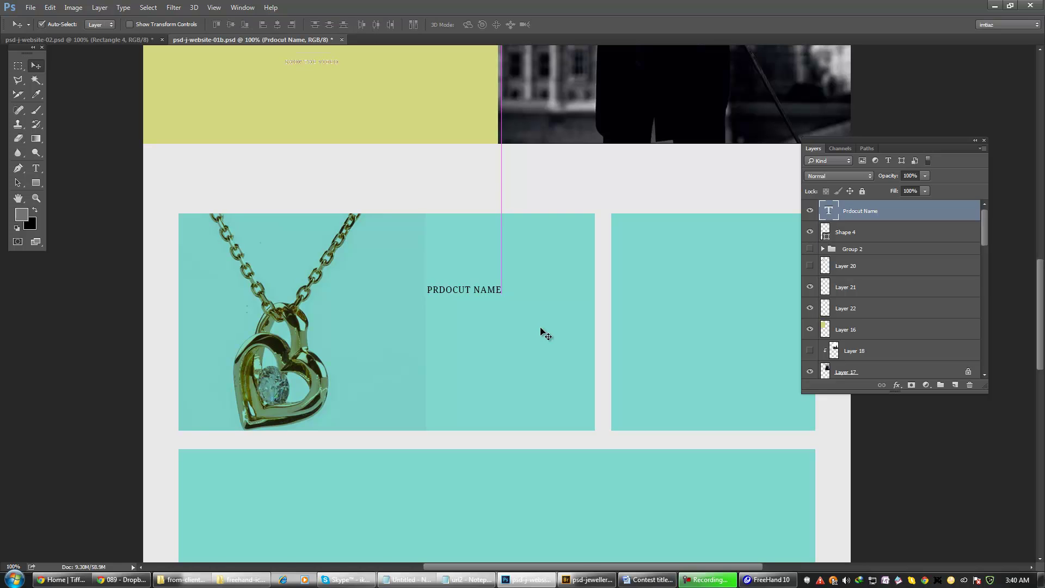
- Duplicate the title-case Prdocut Name heading directly below itself and replace the copy's text with SHOP ATLAS
click(531, 329)
mouse_move(483, 294)
mouse_down()
mouse_move(484, 252)
mouse_move(483, 274)
mouse_up()
key(t)
click(484, 276)
key(ctrl+a)
key(alt+Tab)
key(alt+Tab)
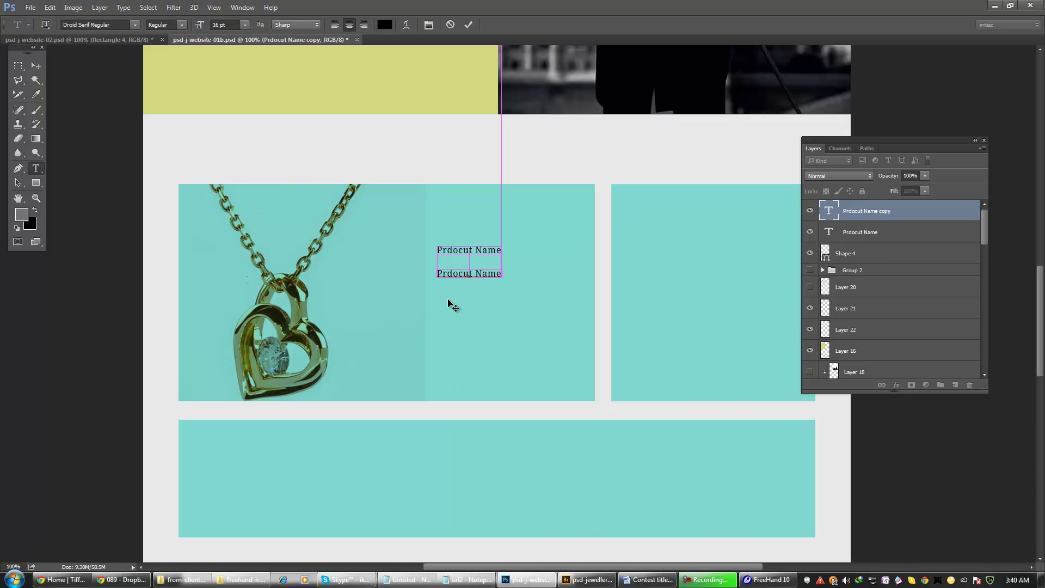
key(ctrl+Return)
key(v)
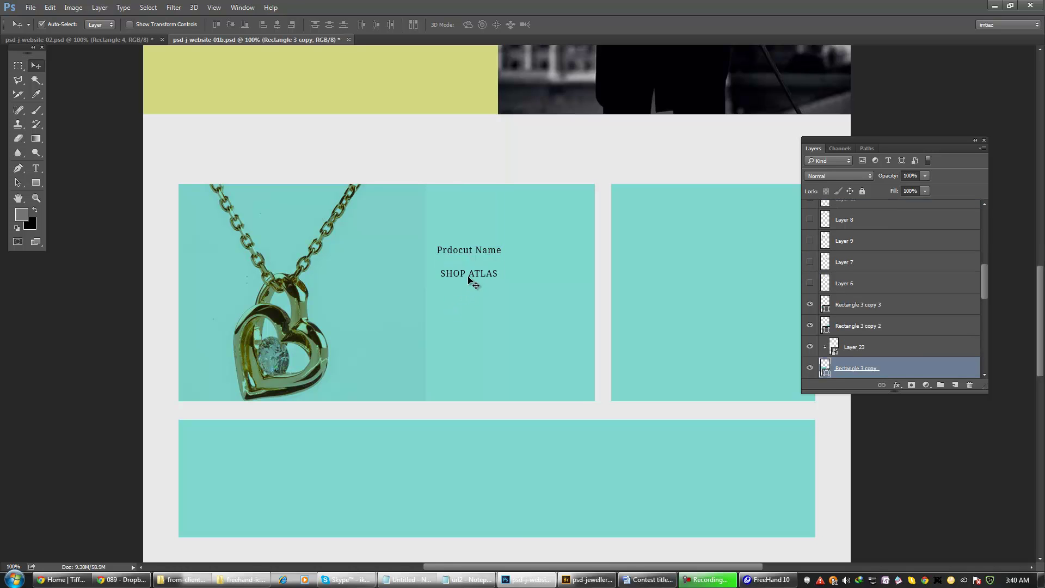
- Widen the letter spacing of the SHOP ATLAS line
double_click(474, 275)
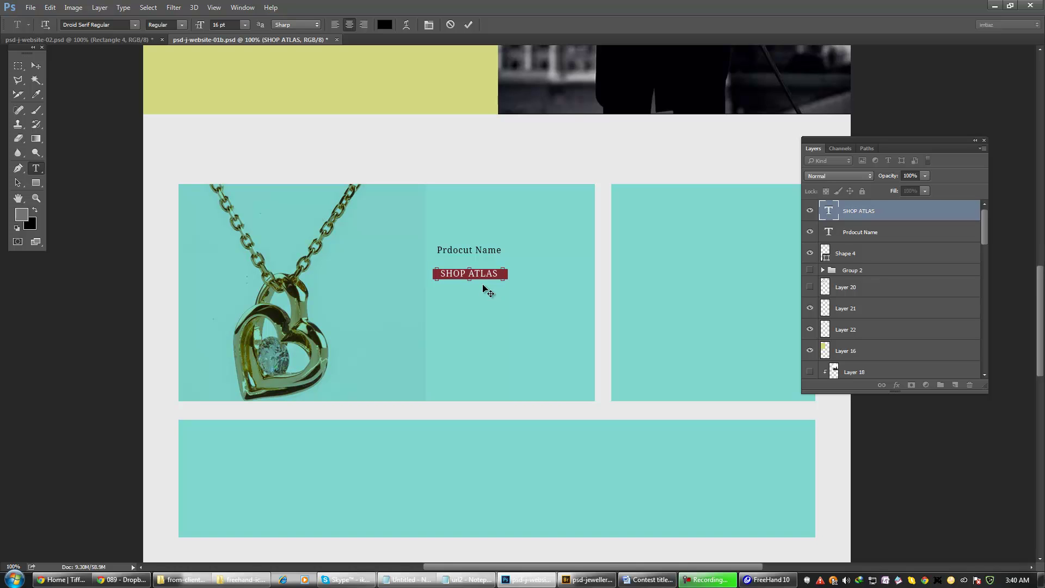
key(ctrl+Return)
key(v)
click(472, 293)
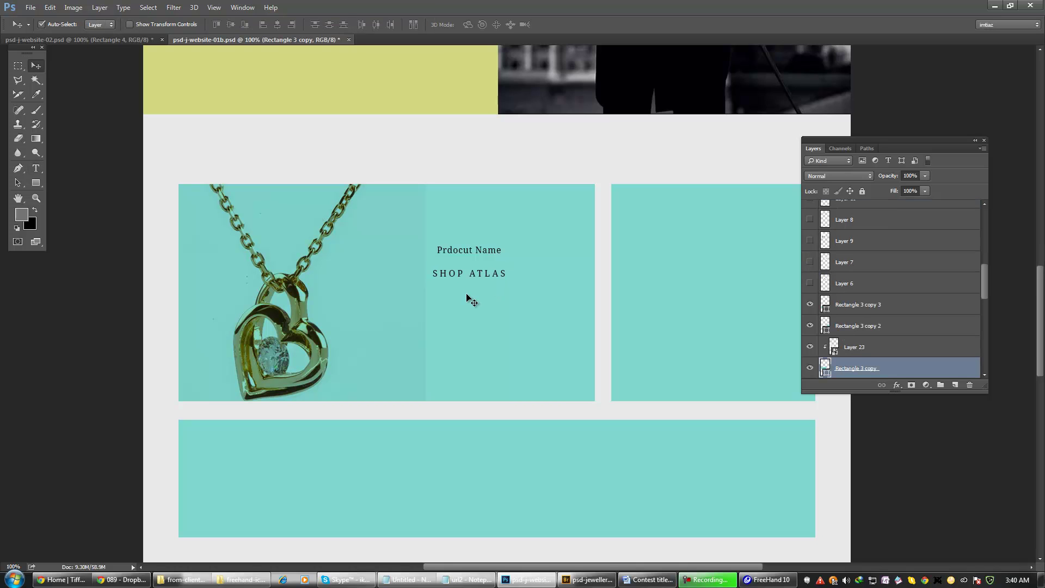
- Set the SHOP ATLAS text to 14 pt, then move it closer under the heading and scale it down further
key(t)
click(475, 275)
key(ctrl+a)
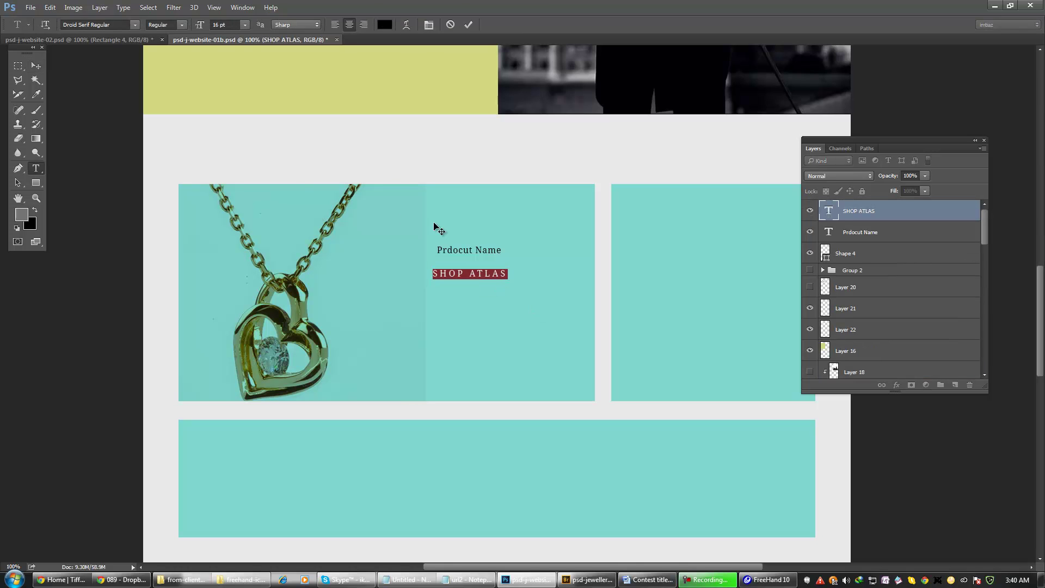
click(222, 25)
text(14)
key(Return)
click(36, 65)
click(276, 228)
drag(484, 278, 493, 268)
key(ctrl+t)
key(Return)
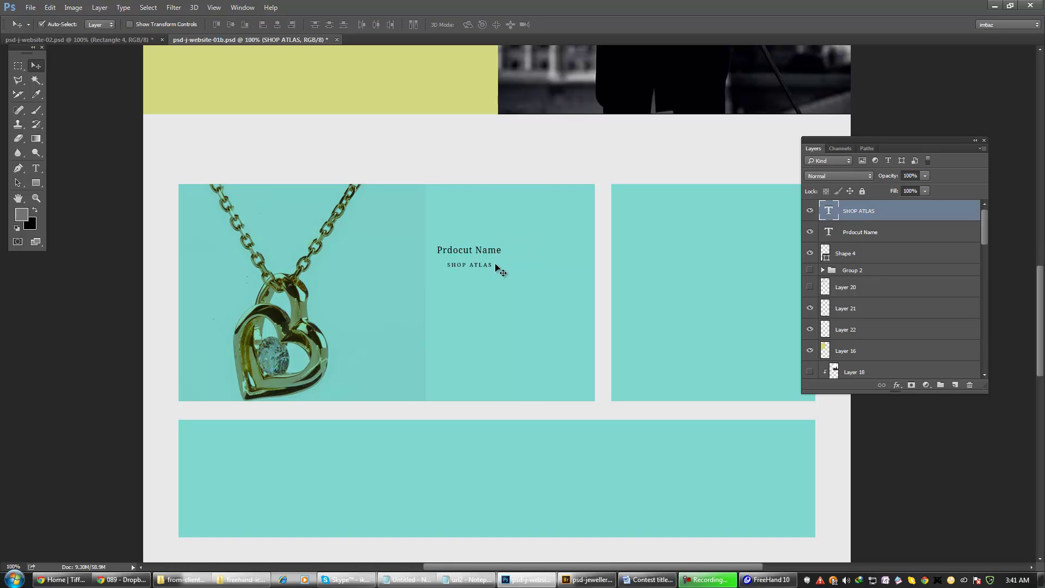
- Set the SHOP ATLAS text's font size to 9 pt
key(t)
click(486, 264)
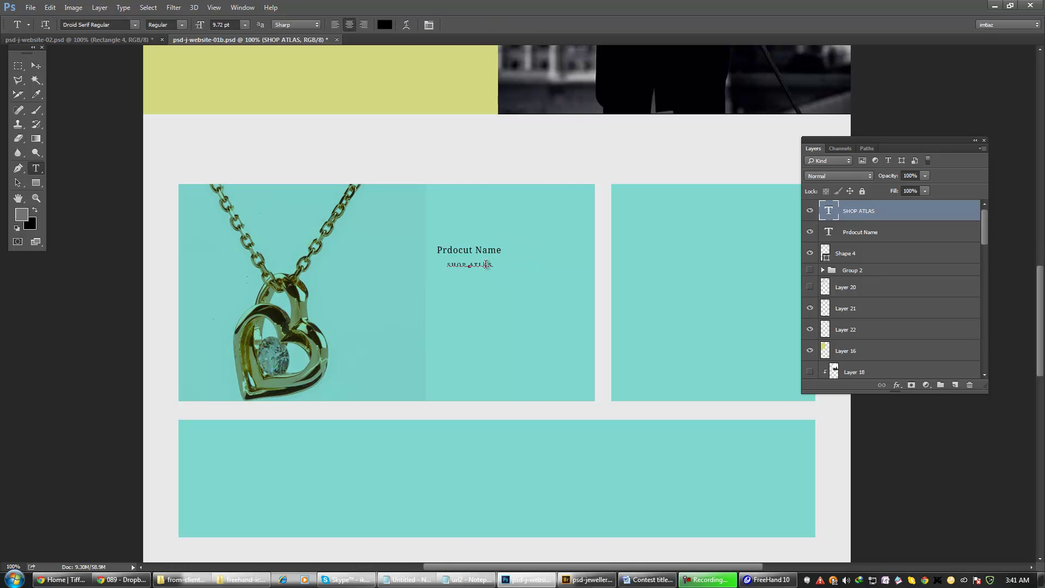
key(ctrl+a)
click(231, 25)
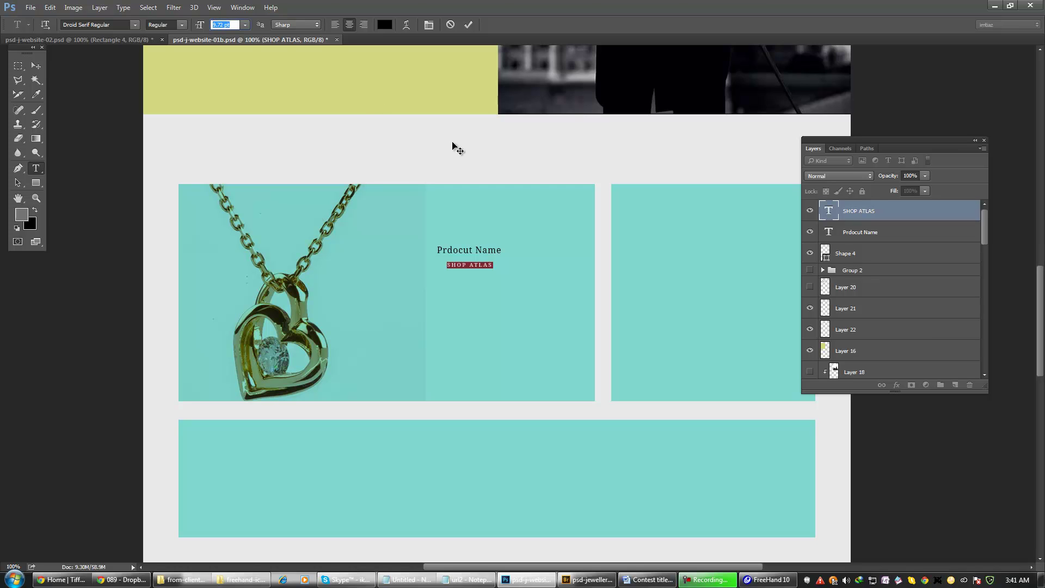
text(9)
key(Return)
click(36, 65)
- Move the Prdocut Name heading and SHOP ATLAS line down together to the tile's vertical middle
click(479, 287)
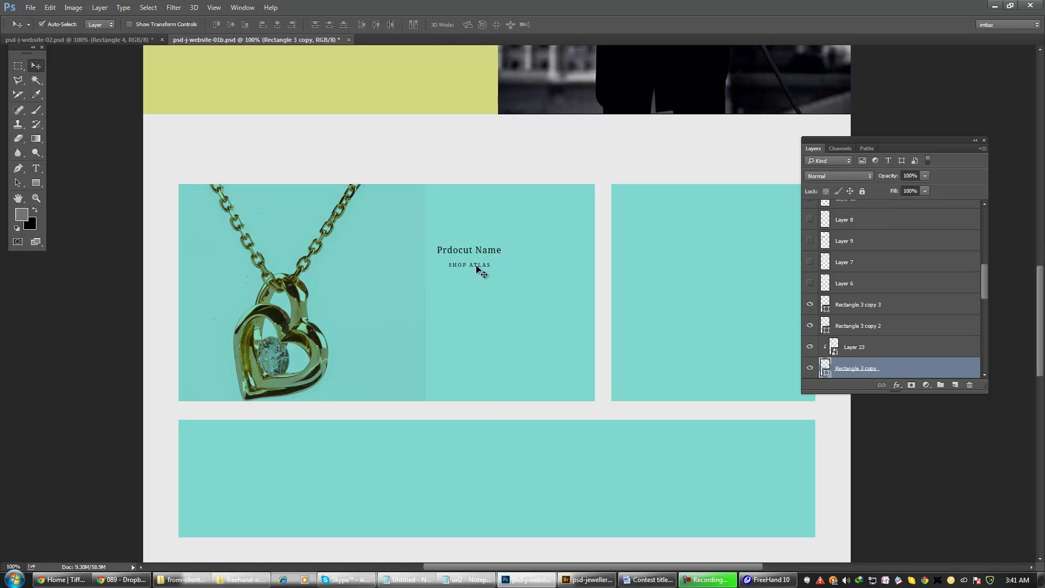
click(479, 264)
drag(479, 252, 481, 294)
- Scale down and tilt the necklace photo, positioning it so the whole heart pendant sits inside the tile
click(416, 311)
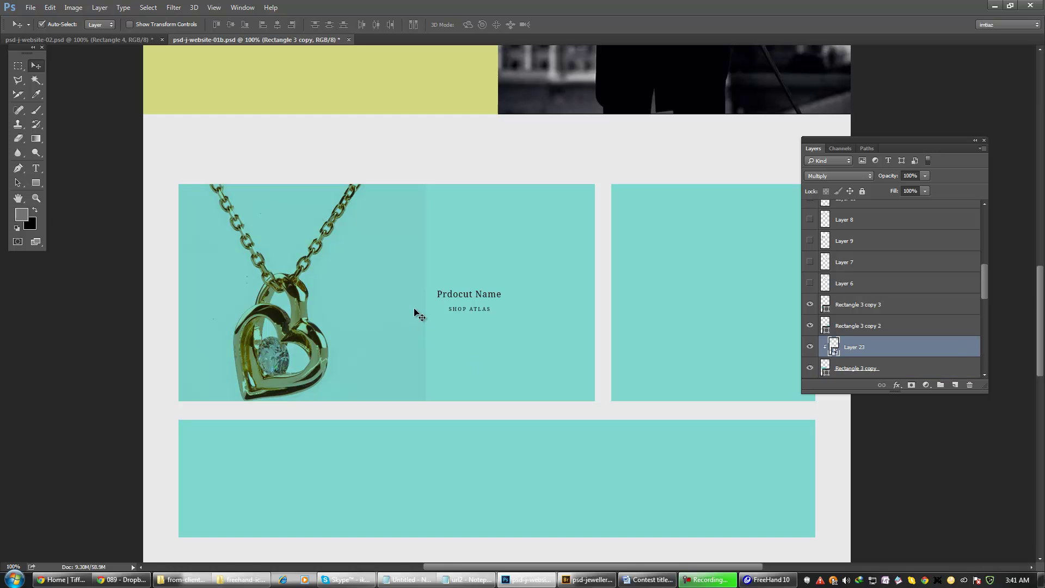
key(e)
key(v)
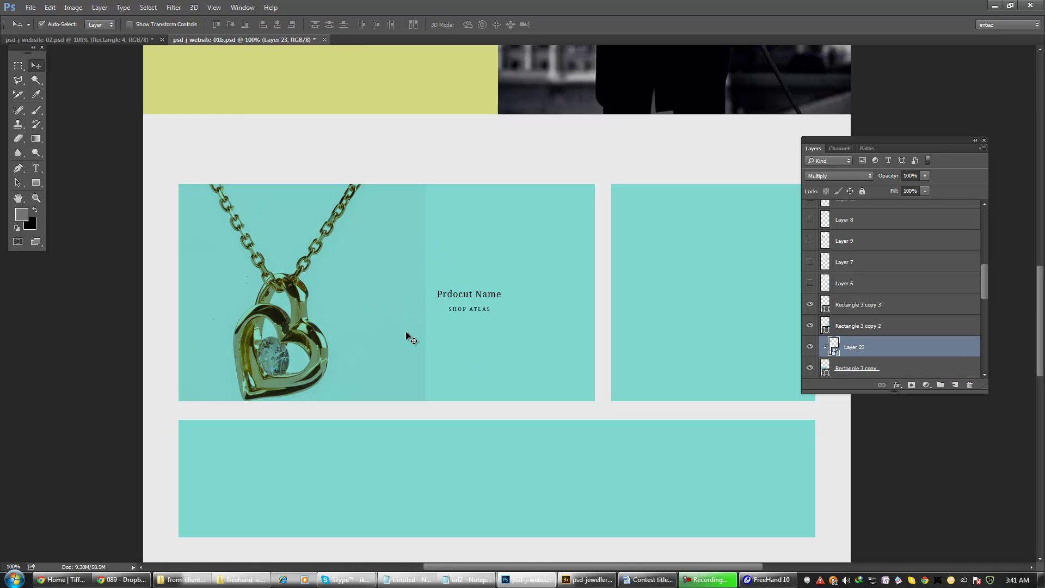
drag(407, 338, 406, 325)
key(ctrl+t)
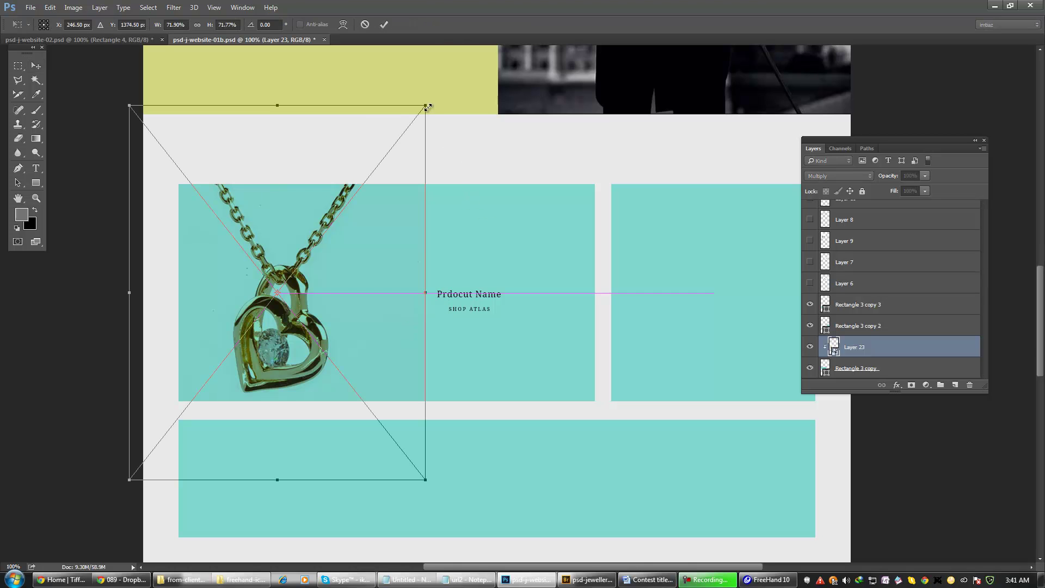
drag(428, 107, 406, 150)
drag(427, 411, 390, 380)
key(Return)
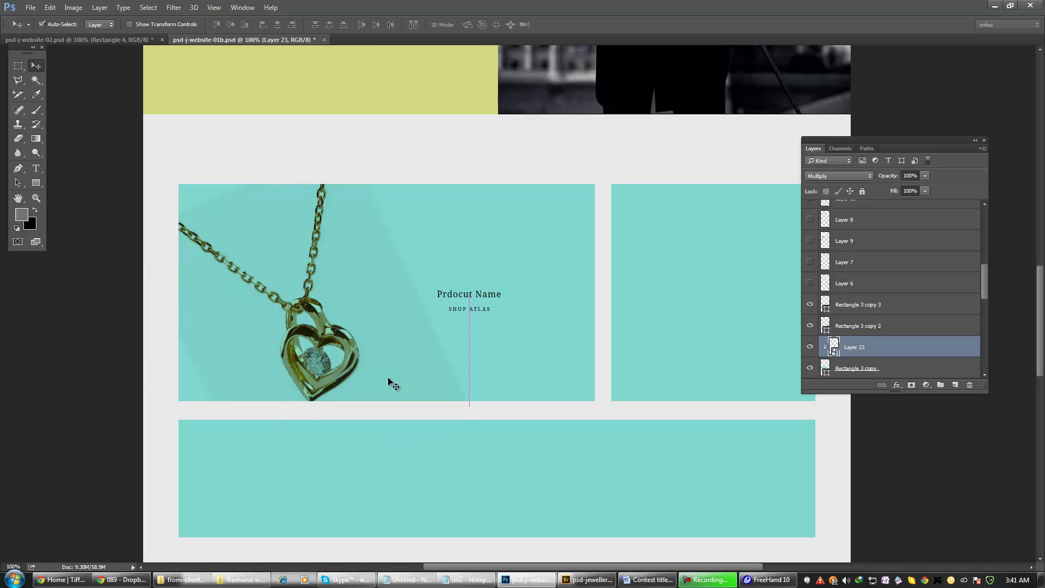
scroll(390, 371, down, 2)
drag(363, 344, 357, 327)
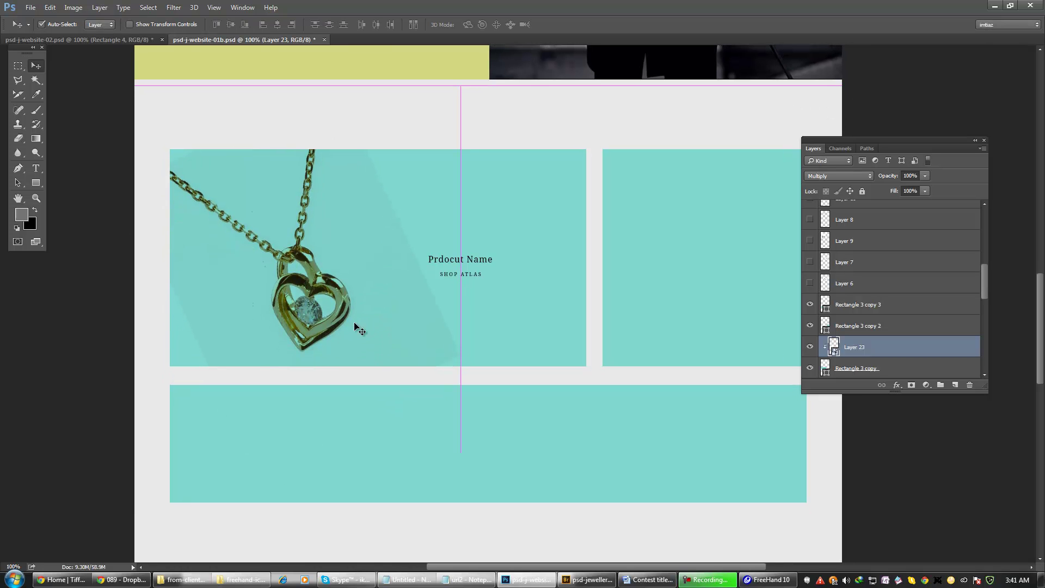
- Shift the Prdocut Name heading and SHOP ATLAS line together to the right and slightly up, away from the photo
click(464, 277)
shift+click(469, 266)
drag(470, 266, 496, 258)
- Check the text spacing on the Tiffany homepage in Chrome, then lower SHOP ATLAS in Photoshop to leave room for a divider
key(alt+Tab)
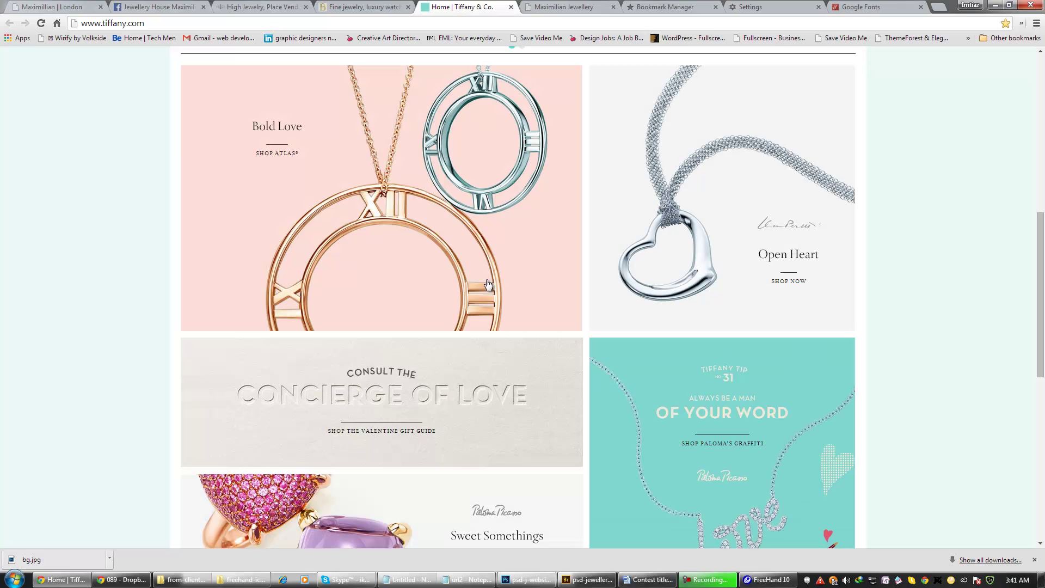
key(alt+Tab)
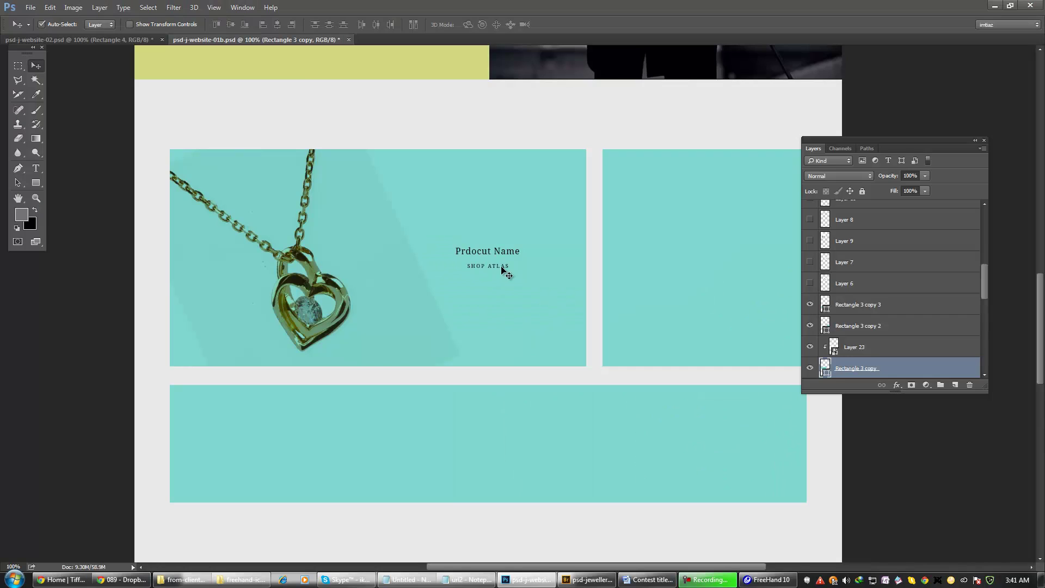
click(492, 277)
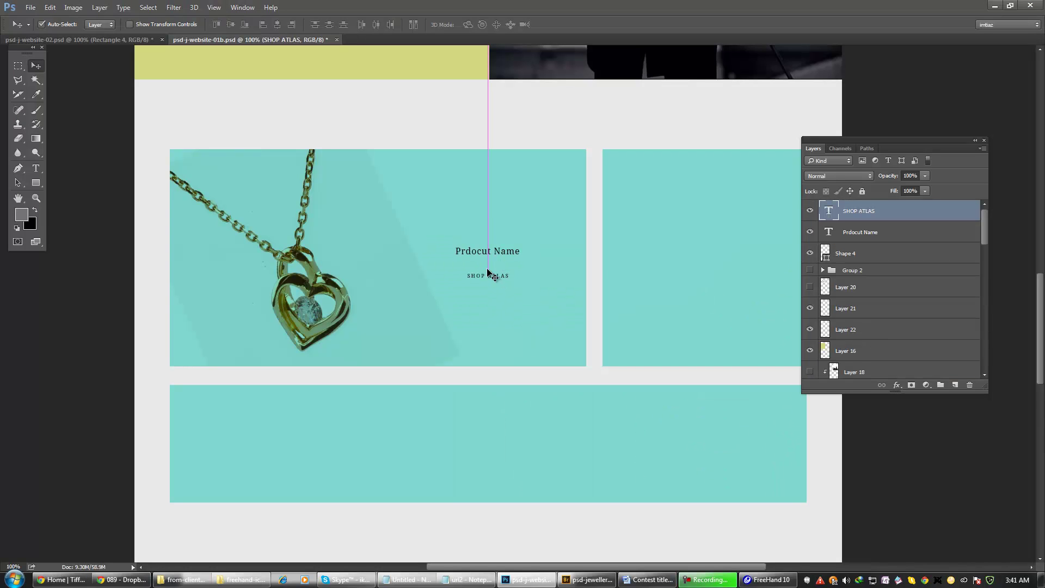
click(492, 276)
- Draw a thin divider rectangle about 127 by 3 px between the heading and SHOP ATLAS and bring its layer to the front
drag(36, 183, 83, 183)
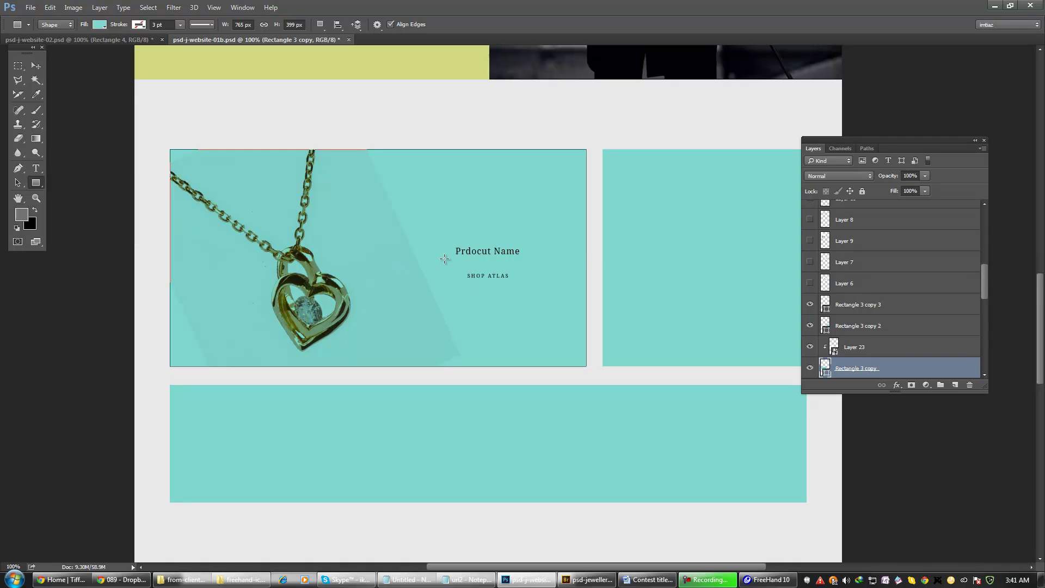
key(ctrl+shift+n)
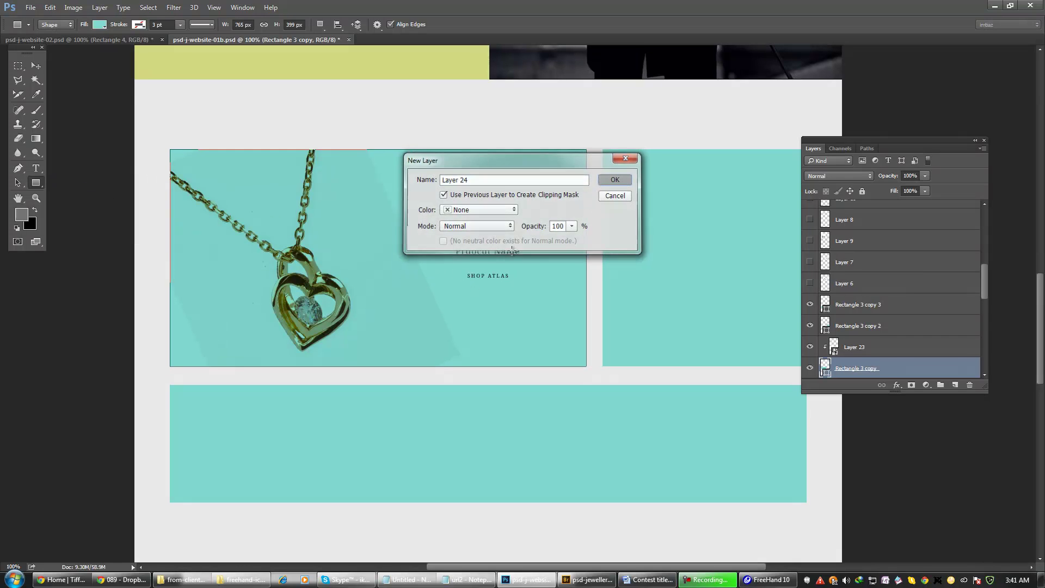
key(Return)
drag(439, 262, 507, 264)
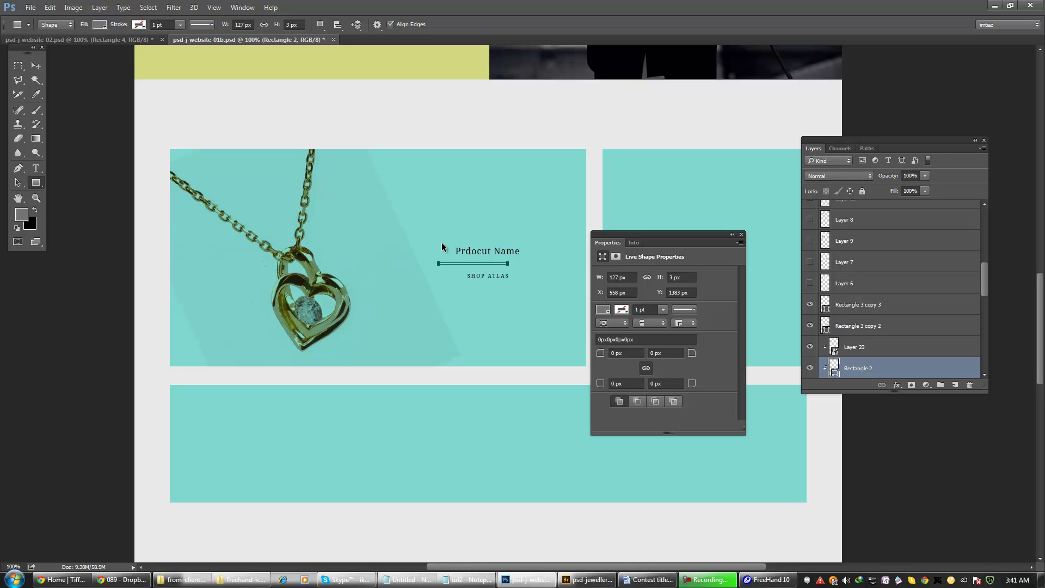
key(ctrl+shift+bracketright)
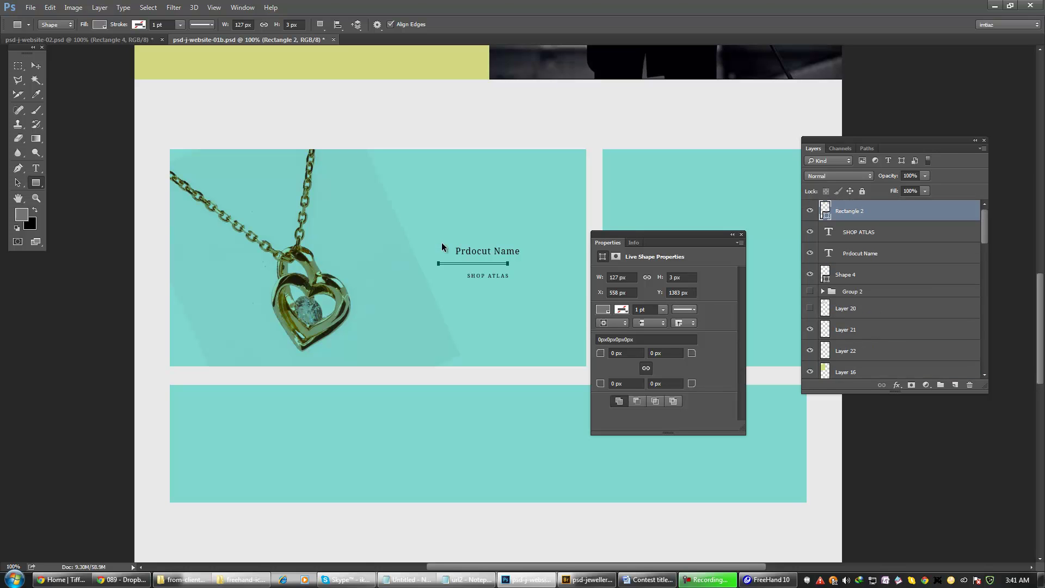
- Try to align the divider line between the Prdocut Name heading and SHOP ATLAS
key(v)
click(490, 309)
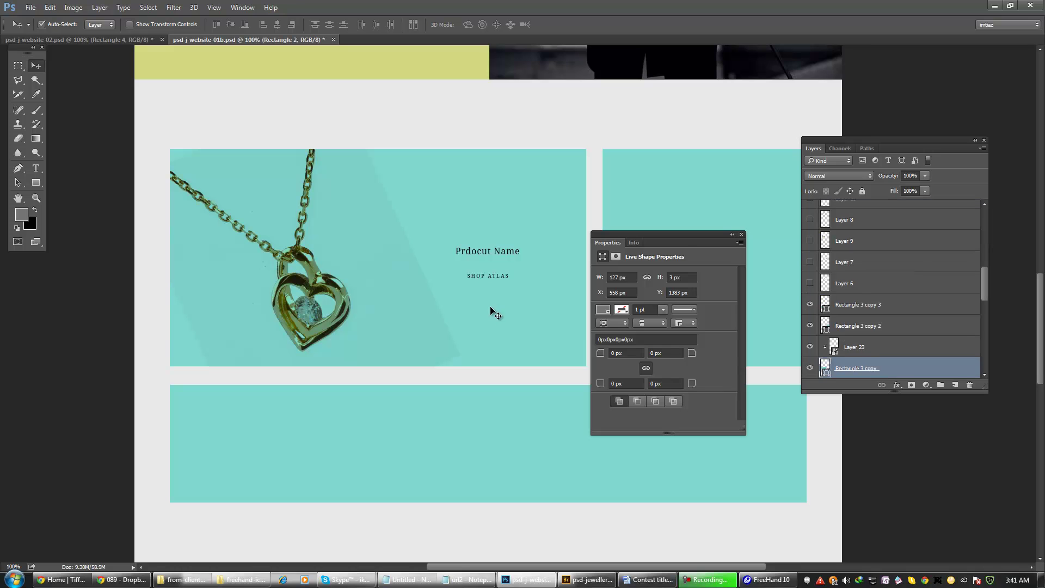
mouse_move(492, 264)
mouse_down()
mouse_move(478, 264)
mouse_move(488, 269)
mouse_up()
key(ctrl+z)
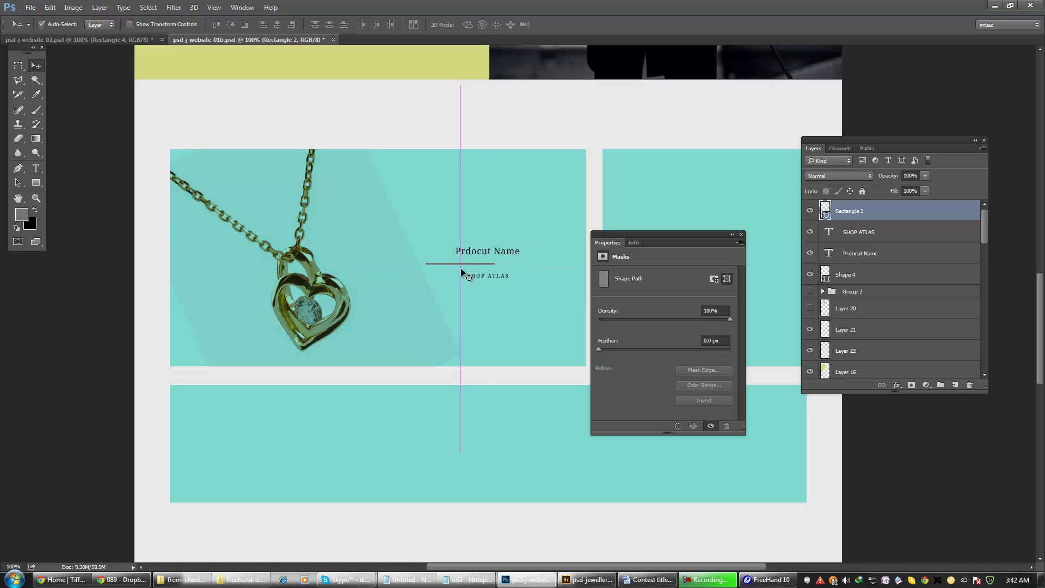
- Set the divider rectangle's height to 1 px
click(41, 186)
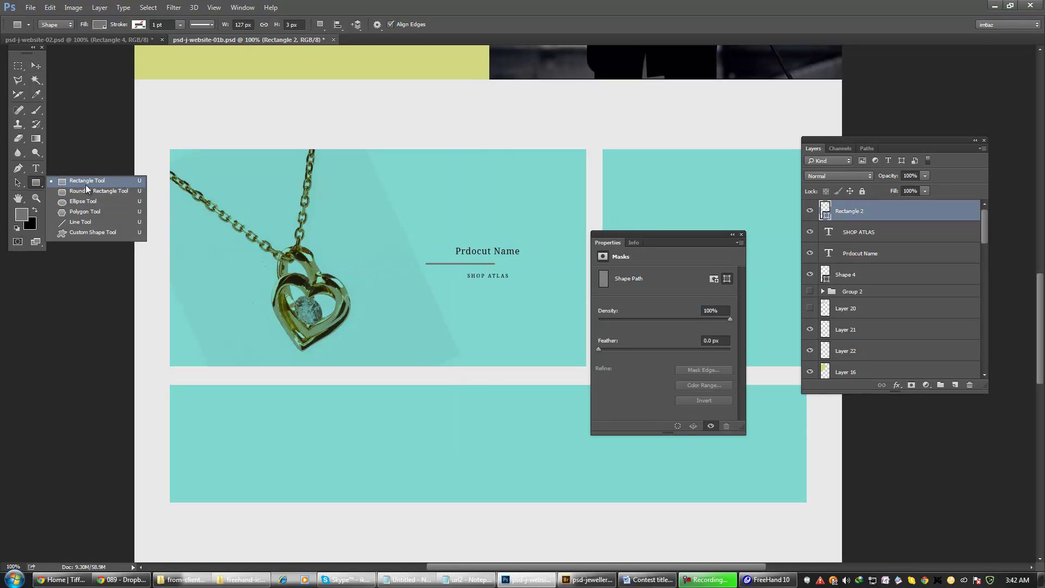
click(82, 180)
click(300, 25)
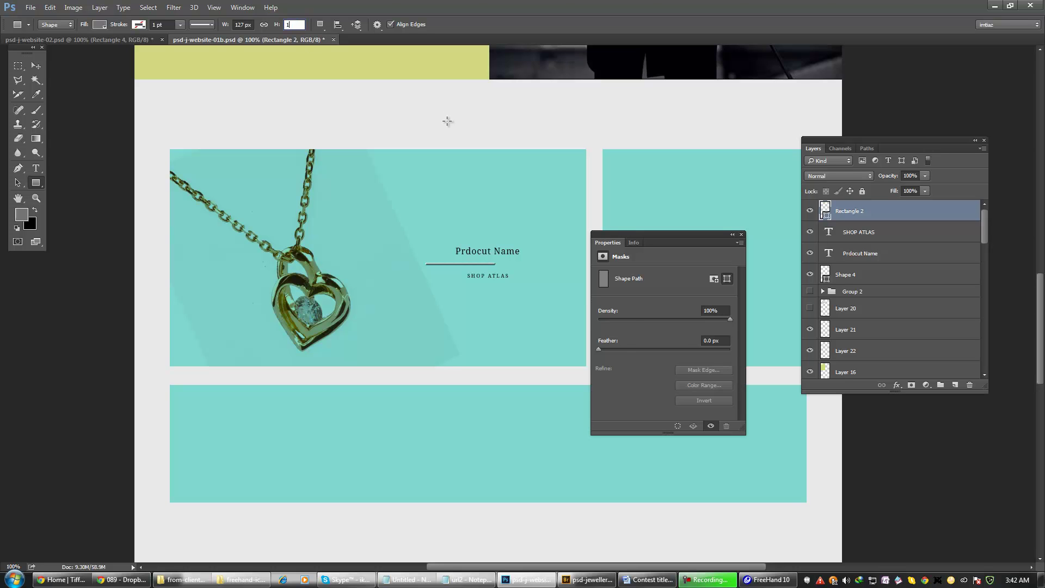
key(Return)
click(41, 67)
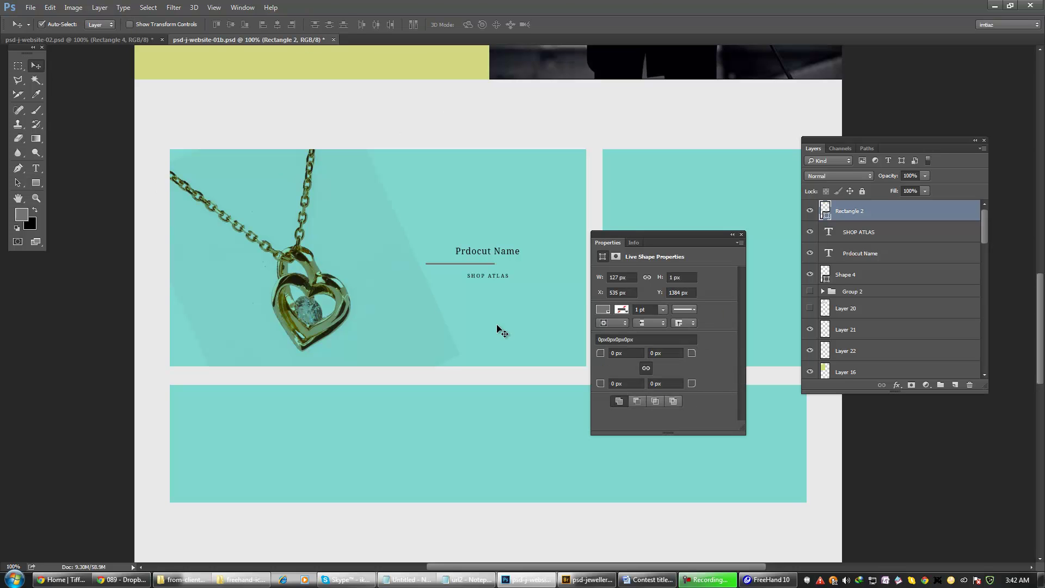
- Try centring the divider line under the Prdocut Name heading and nudging it upward
click(479, 276)
drag(475, 267, 481, 270)
key(Up)
key(Up)
key(Up)
key(Up)
key(Up)
key(Up)
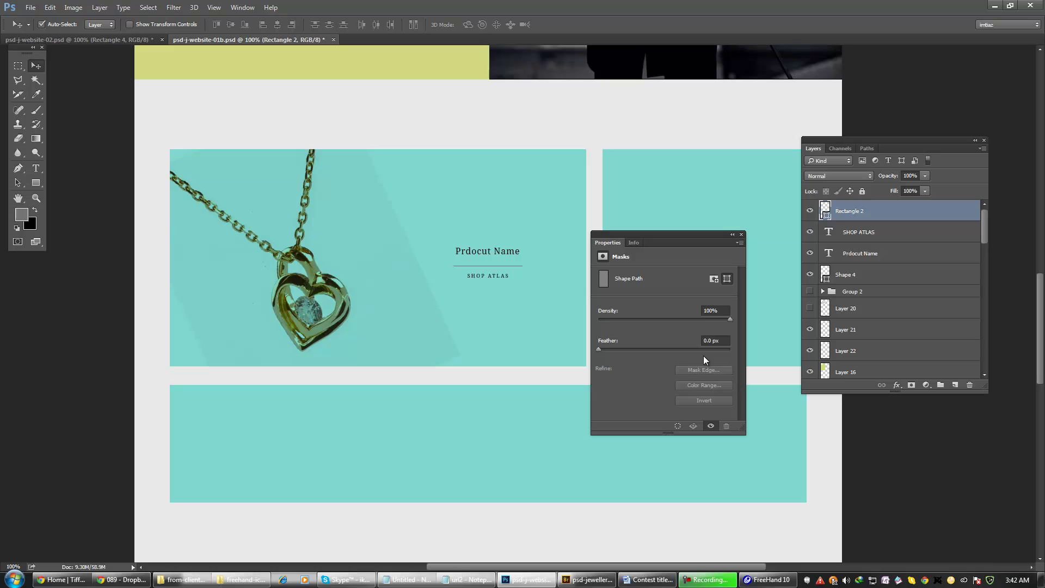
- Change the divider line's fill to white and adjust its position with small nudges
key(Left)
key(Left)
key(Up)
key(Up)
key(Up)
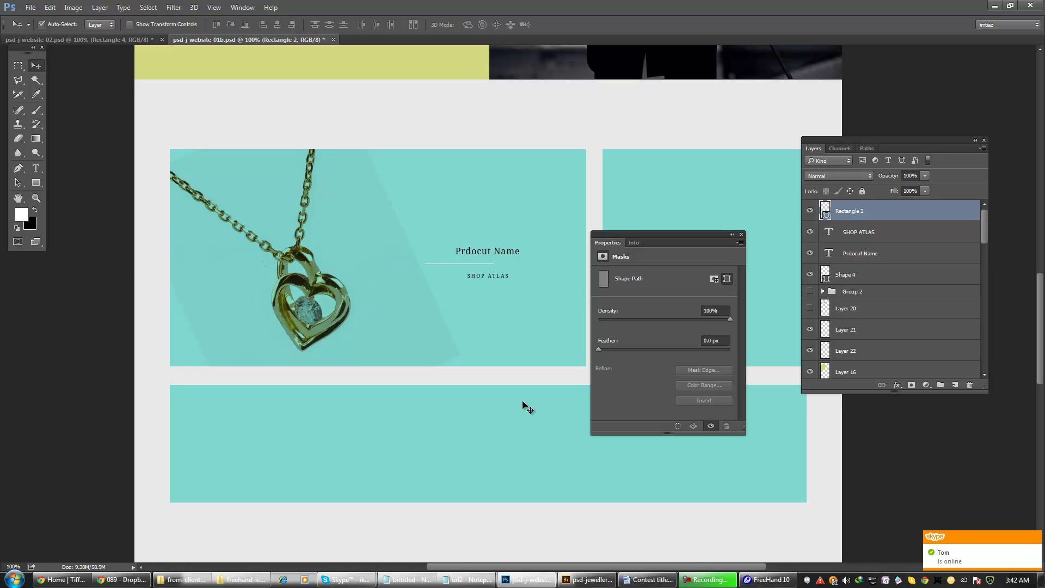
- Set the divider rectangle's width to 80 px
click(36, 182)
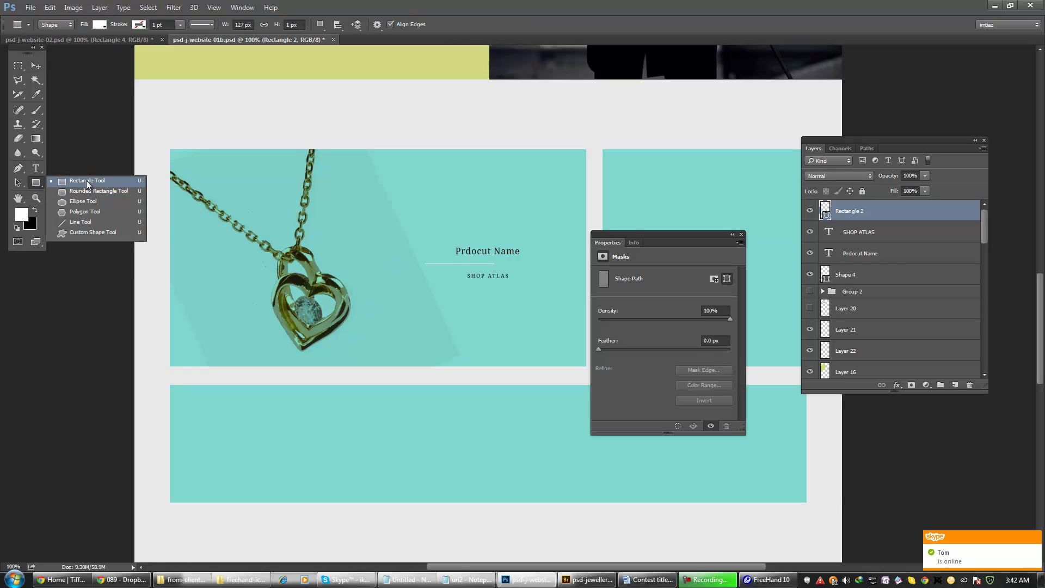
click(87, 183)
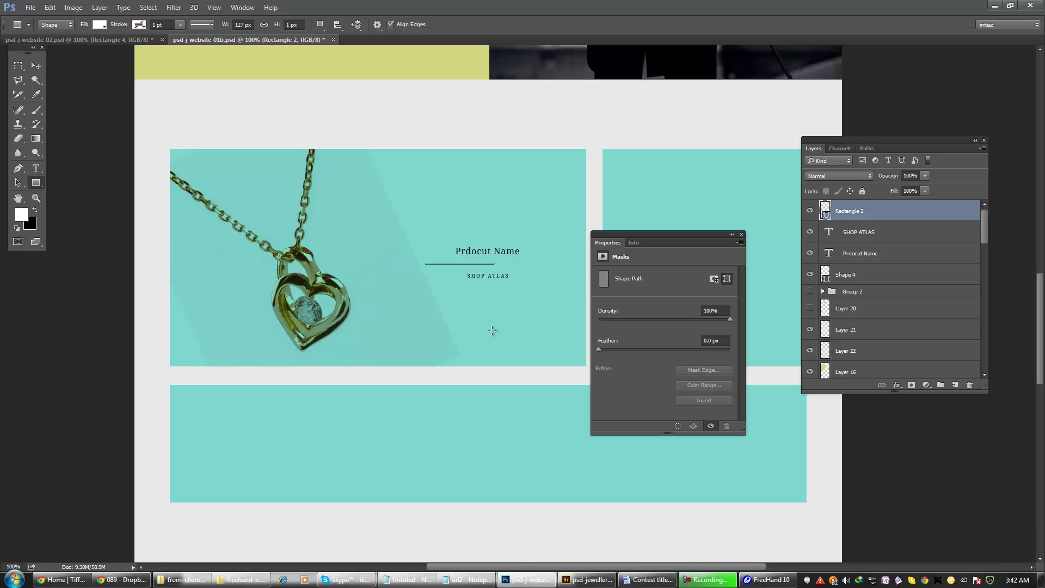
click(238, 25)
text(80)
key(Return)
- Move the white divider line to sit between the Prdocut Name heading and the SHOP ATLAS link
key(v)
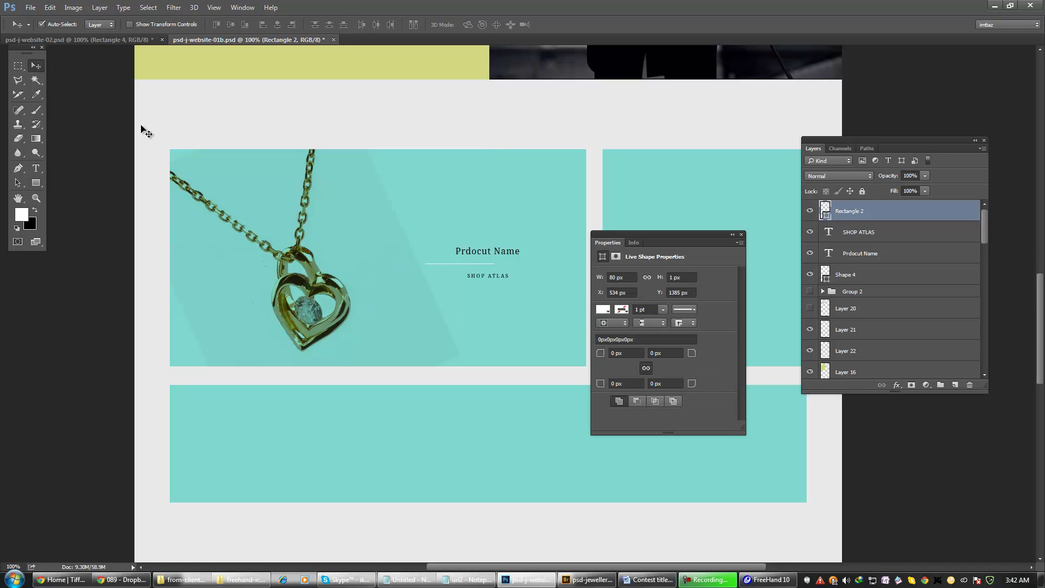
drag(458, 279, 500, 265)
key(ctrl+z)
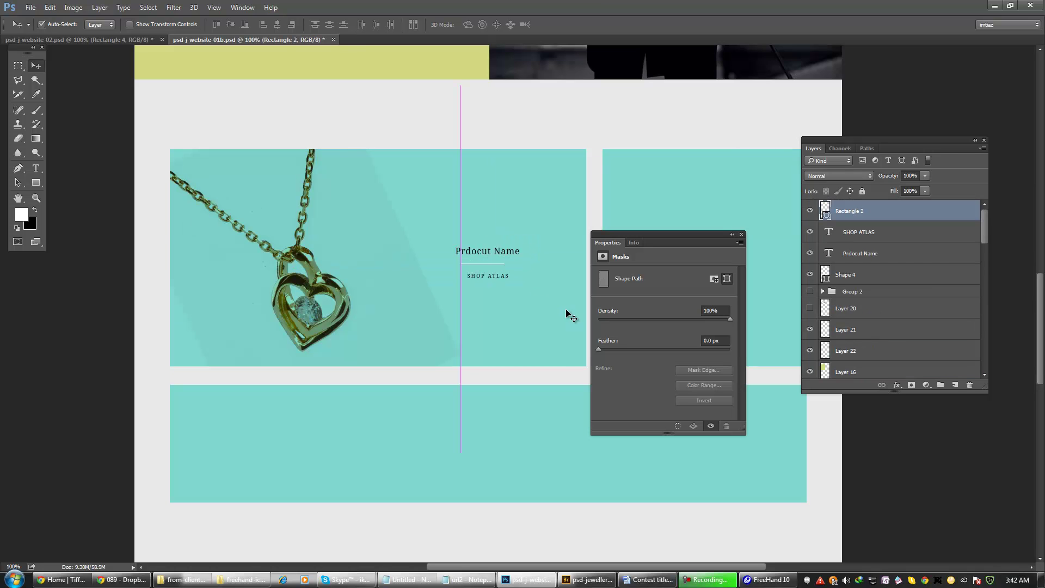
- Shift the heading, divider line and SHOP ATLAS link slightly upward together and align them on their horizontal centres
click(493, 277)
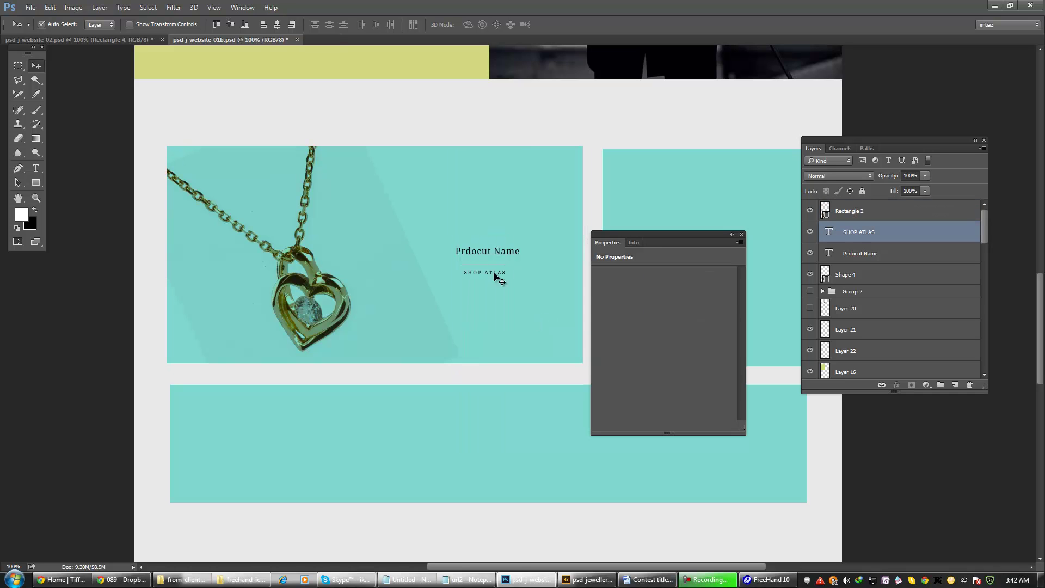
drag(496, 254, 522, 260)
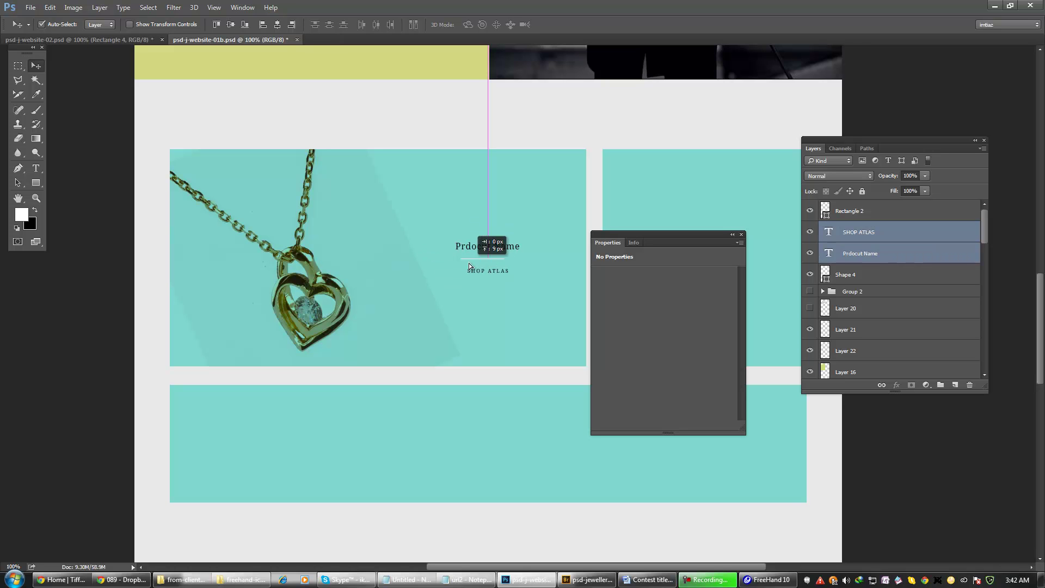
shift+click(497, 260)
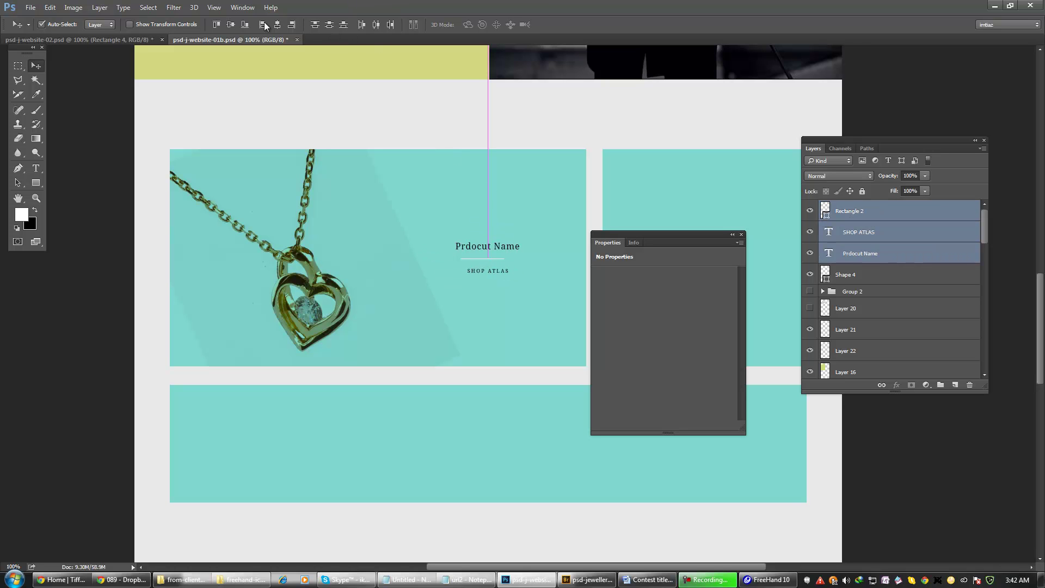
click(503, 316)
- Close the floating Properties and Layers panels to clear the view of the landing page
drag(501, 305, 485, 261)
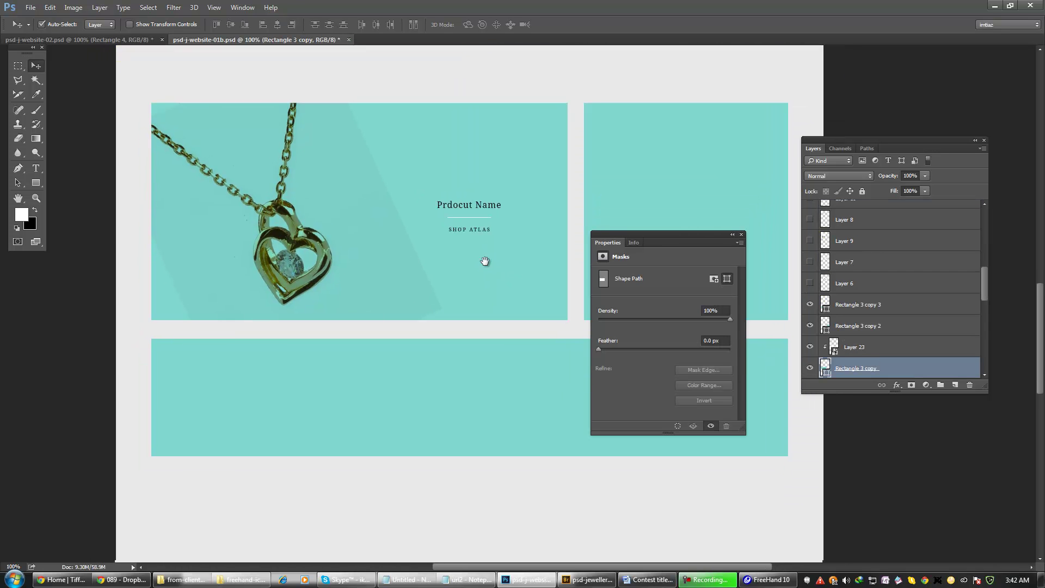
click(740, 234)
drag(497, 245, 504, 403)
drag(539, 207, 555, 373)
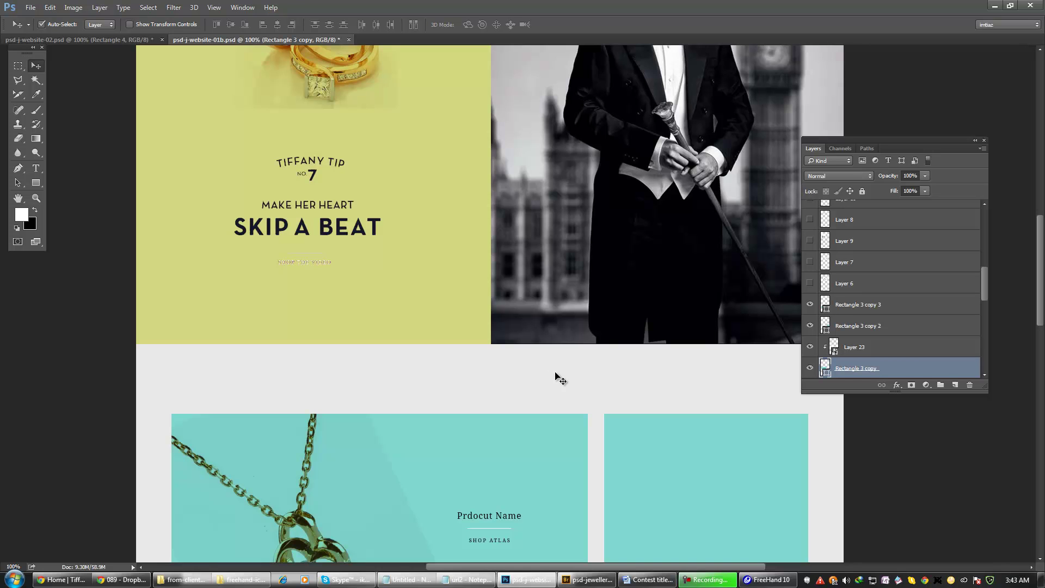
scroll(578, 322, up, 10)
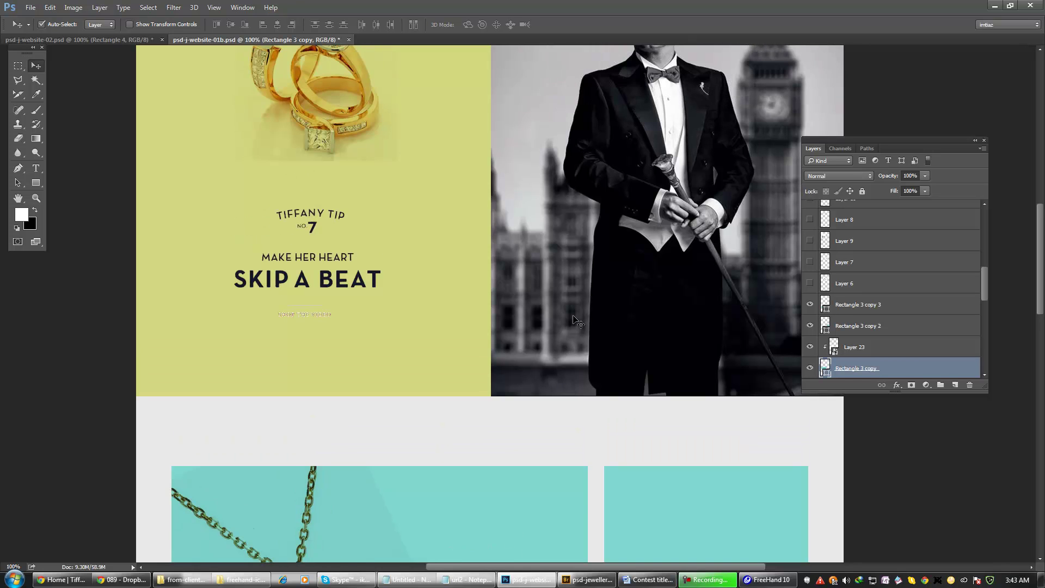
scroll(579, 322, up, 2)
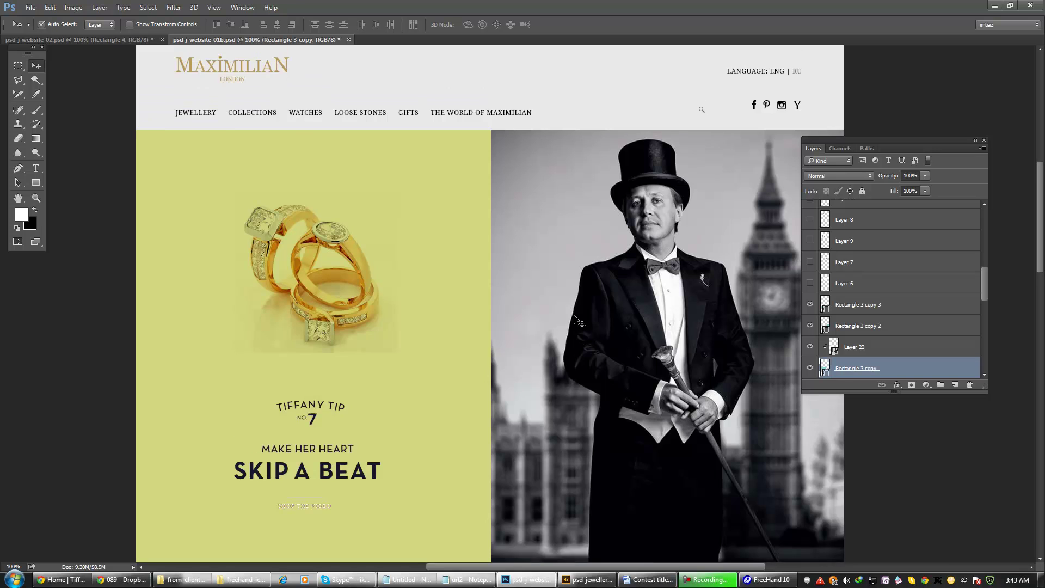
scroll(579, 322, down, 2)
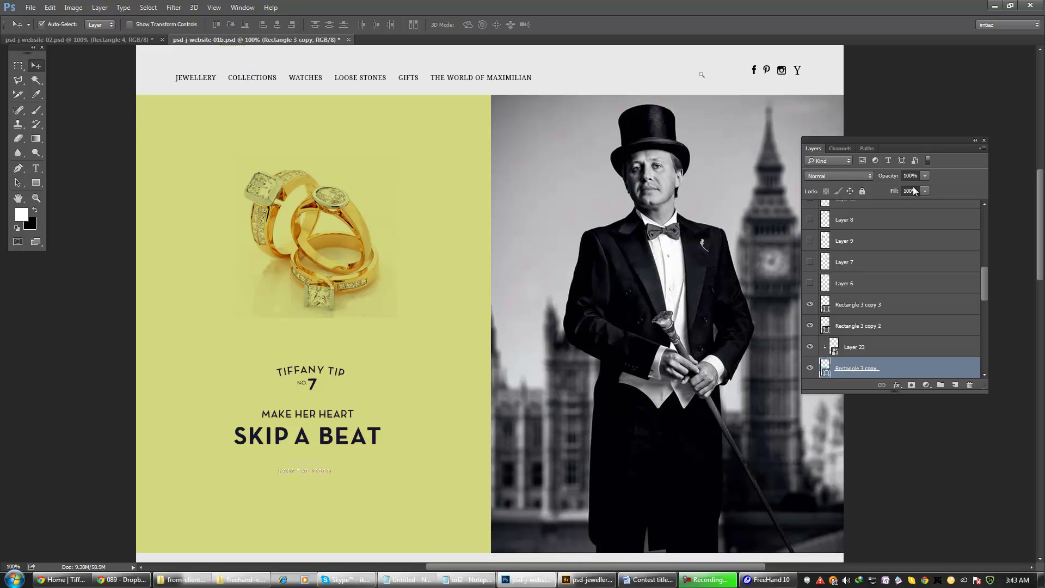
click(984, 141)
- Review the landing page layout from the header and hero images to the turquoise product tiles and the empty area below
drag(1041, 187, 1043, 274)
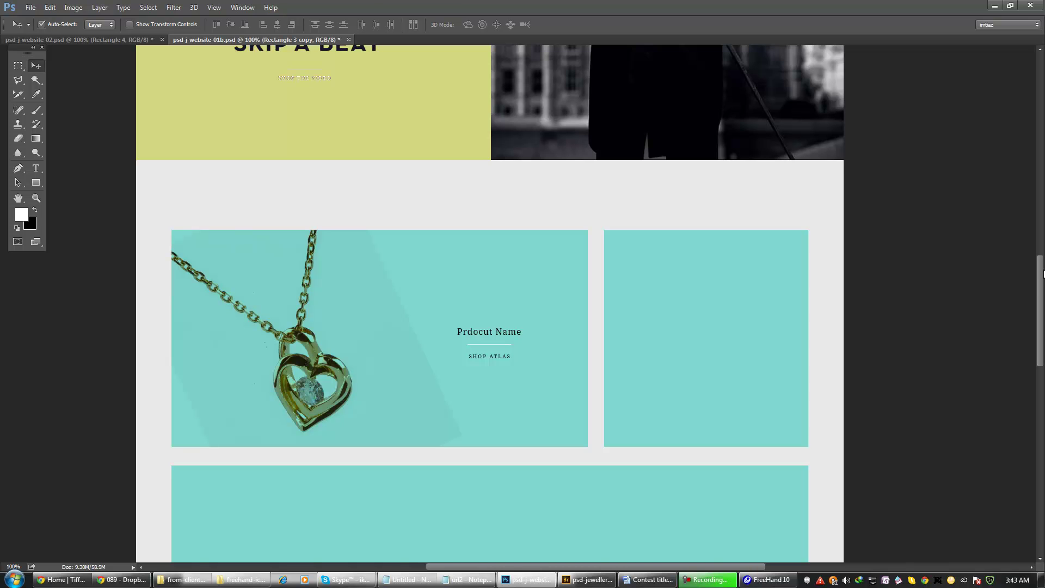
drag(1044, 273, 1037, 286)
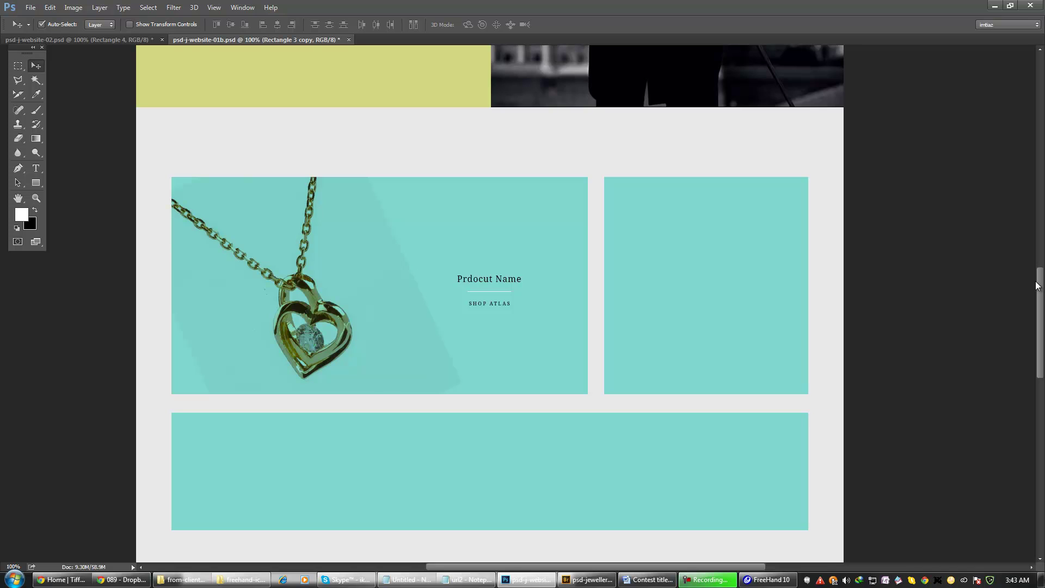
drag(1036, 285, 1037, 288)
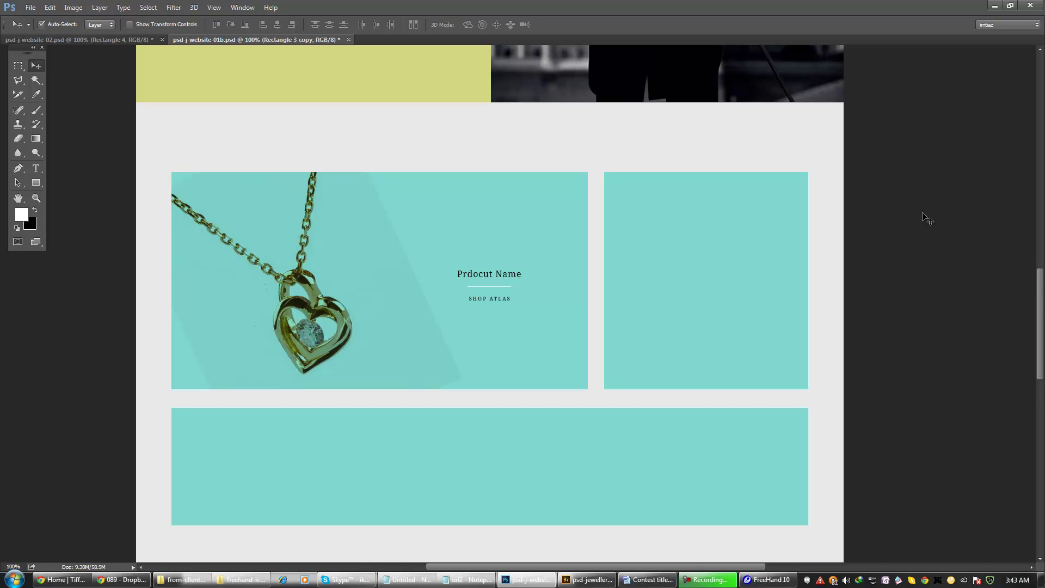
scroll(931, 278, down, 3)
scroll(959, 286, down, 2)
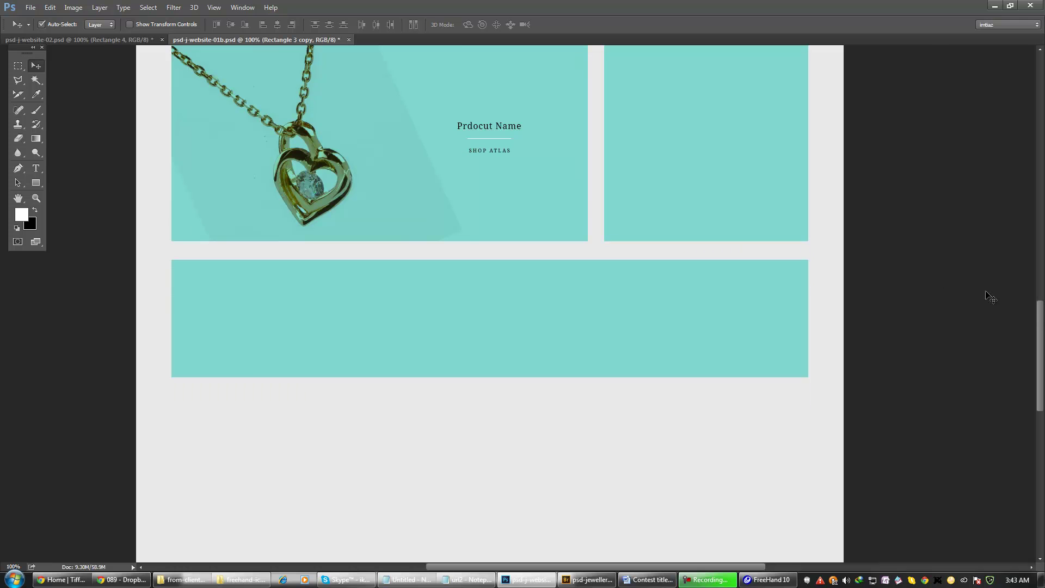
drag(1040, 327, 1021, 305)
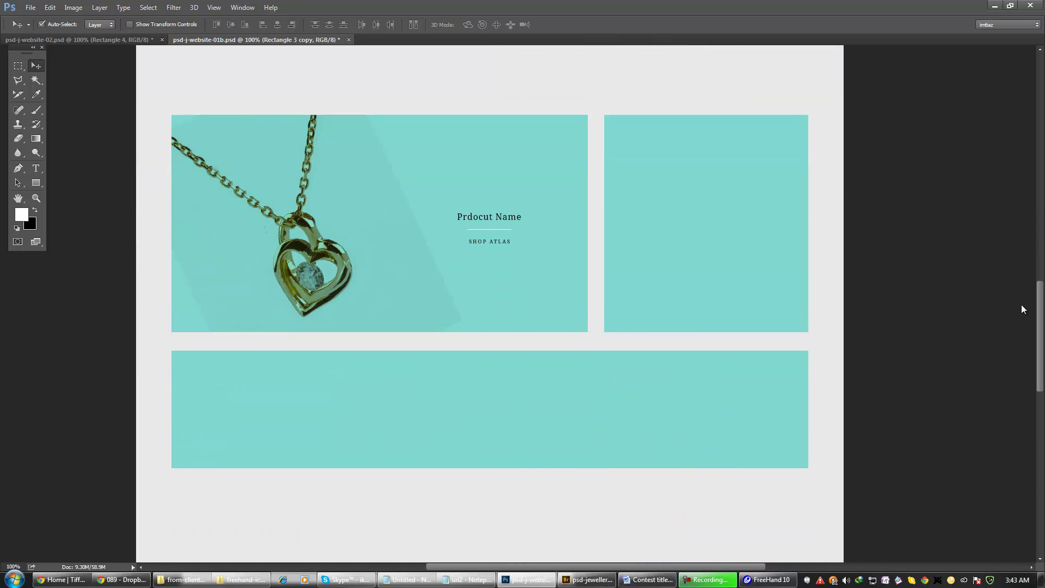
click(450, 322)
scroll(574, 291, down, 5)
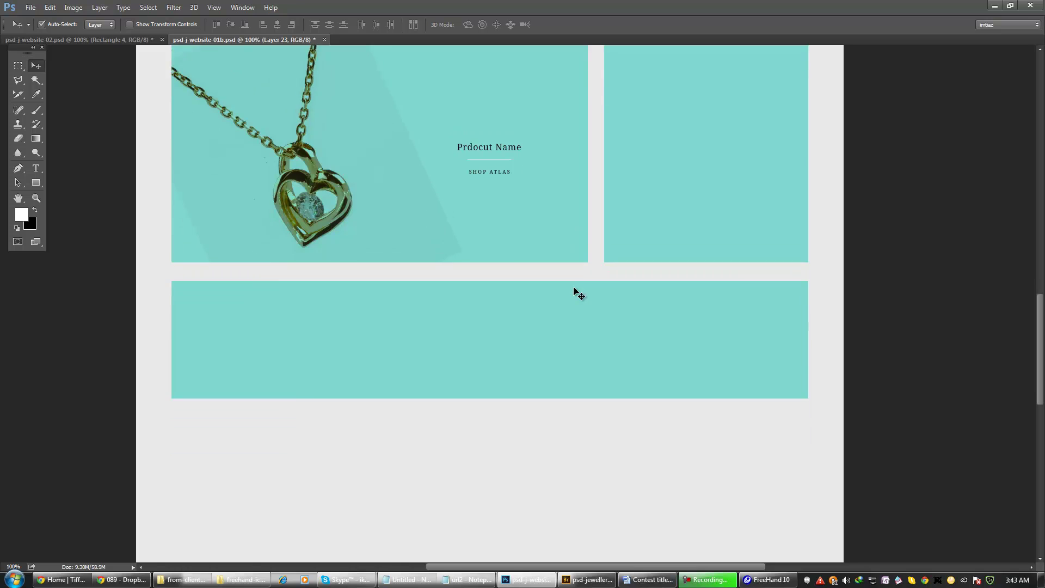
scroll(574, 291, up, 6)
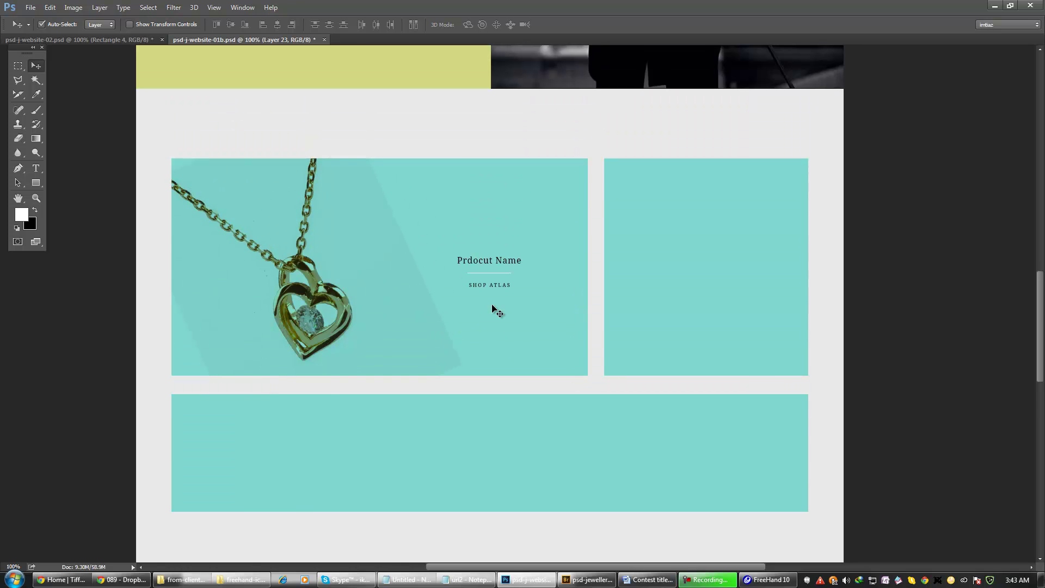
scroll(495, 309, up, 9)
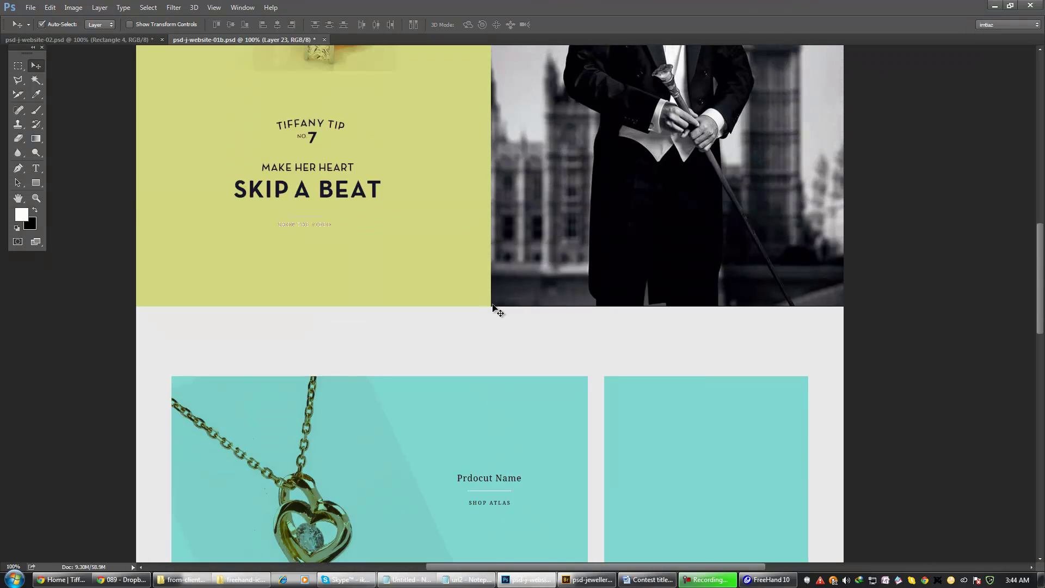
scroll(493, 306, up, 9)
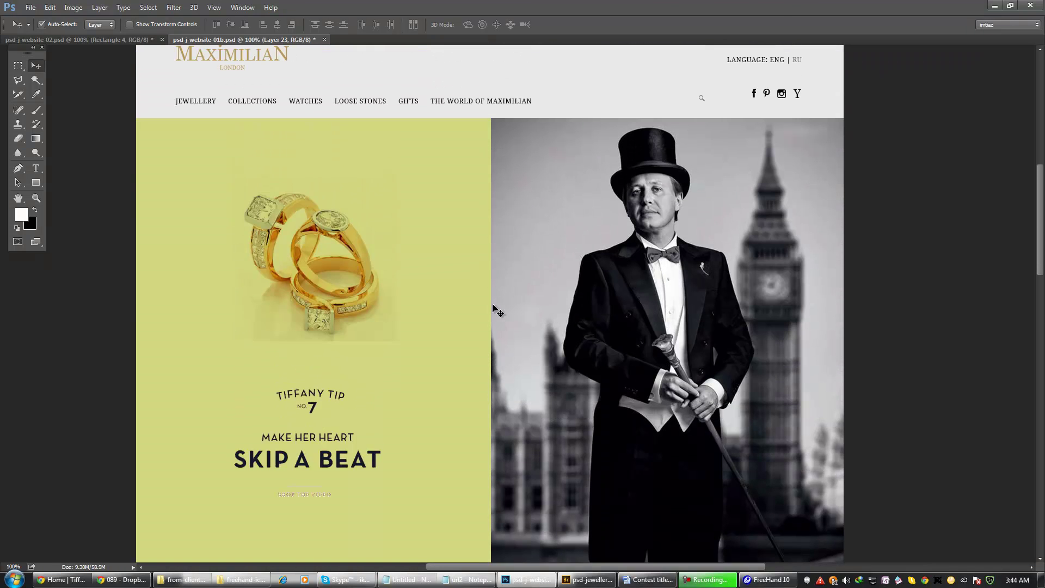
scroll(493, 307, down, 8)
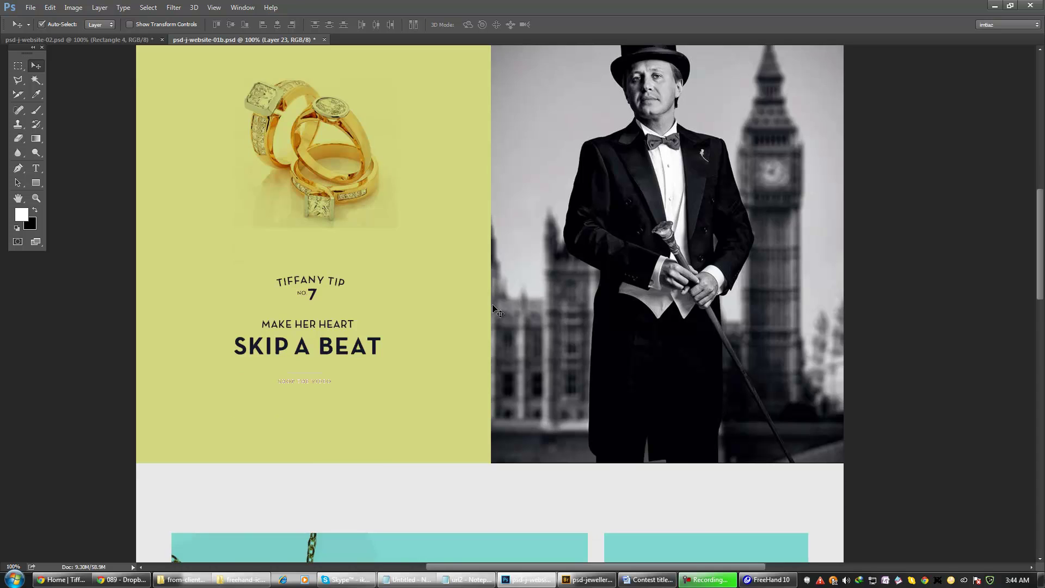
scroll(493, 308, down, 8)
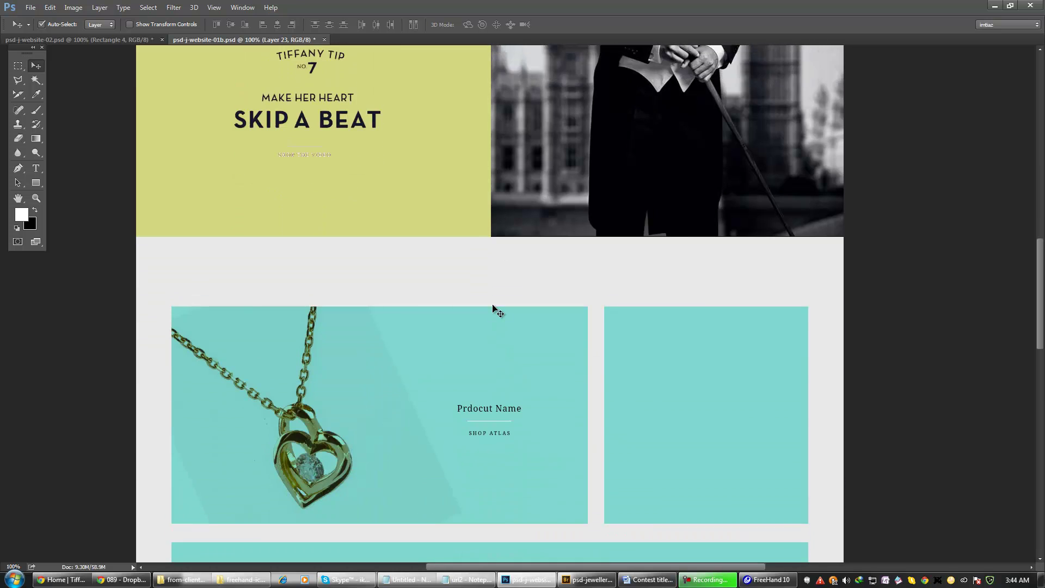
scroll(493, 307, down, 7)
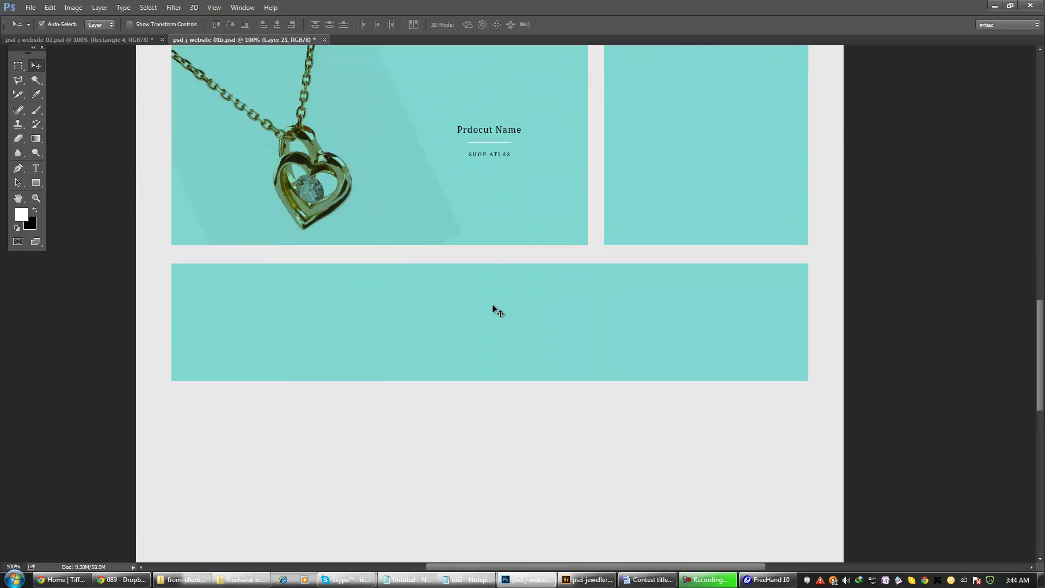
scroll(493, 307, up, 10)
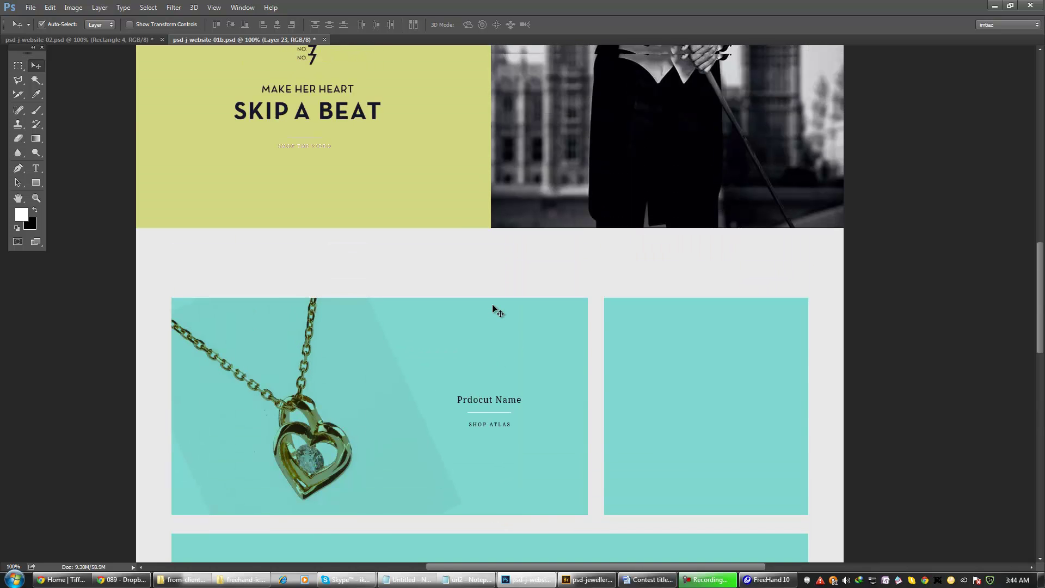
- Save the landing page document and look over the header, hero and necklace tile once more
key(ctrl+s)
scroll(493, 307, up, 4)
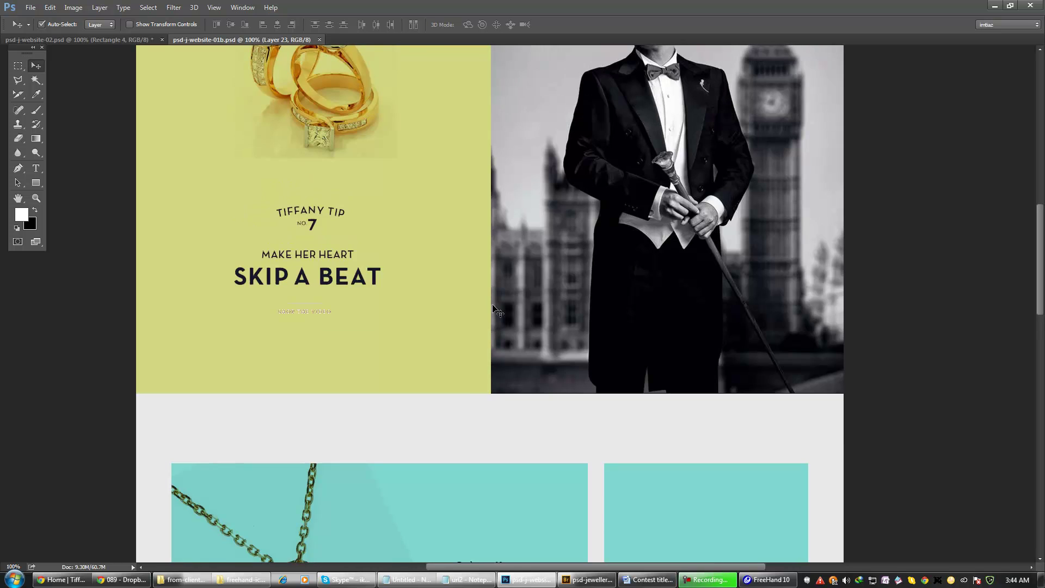
scroll(493, 307, up, 7)
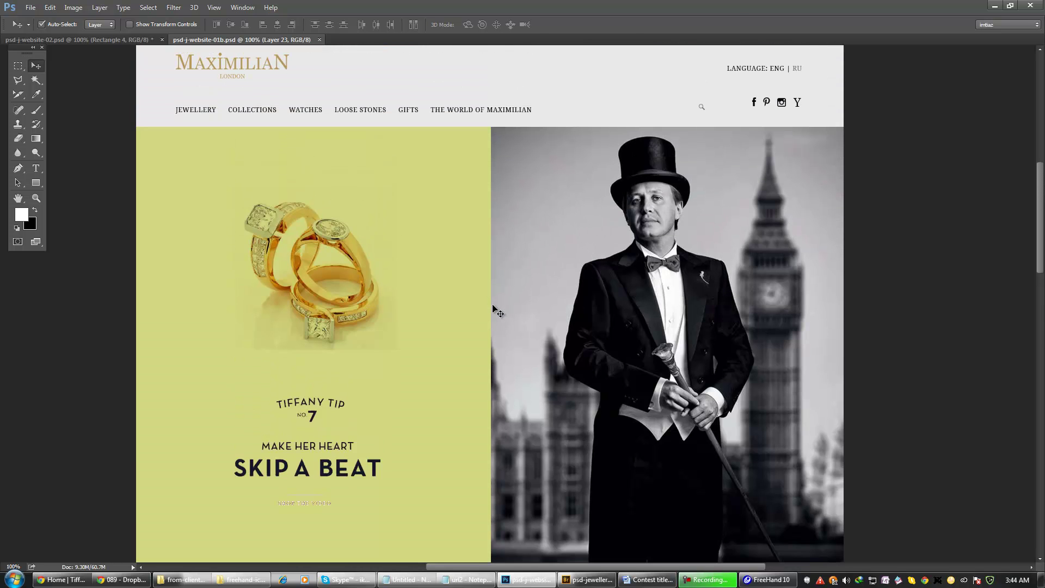
scroll(493, 307, up, 3)
scroll(494, 308, down, 5)
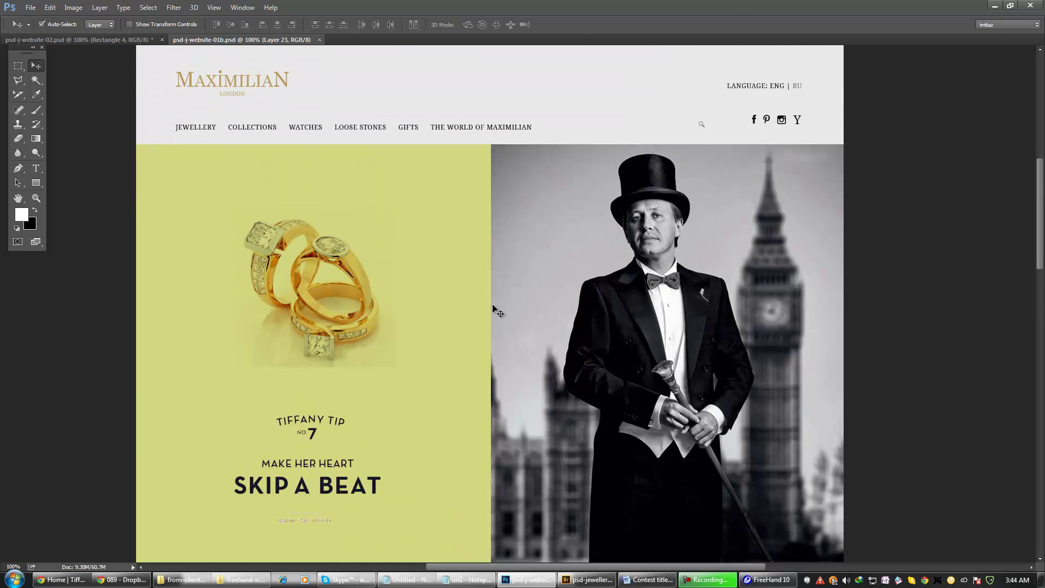
scroll(493, 307, down, 10)
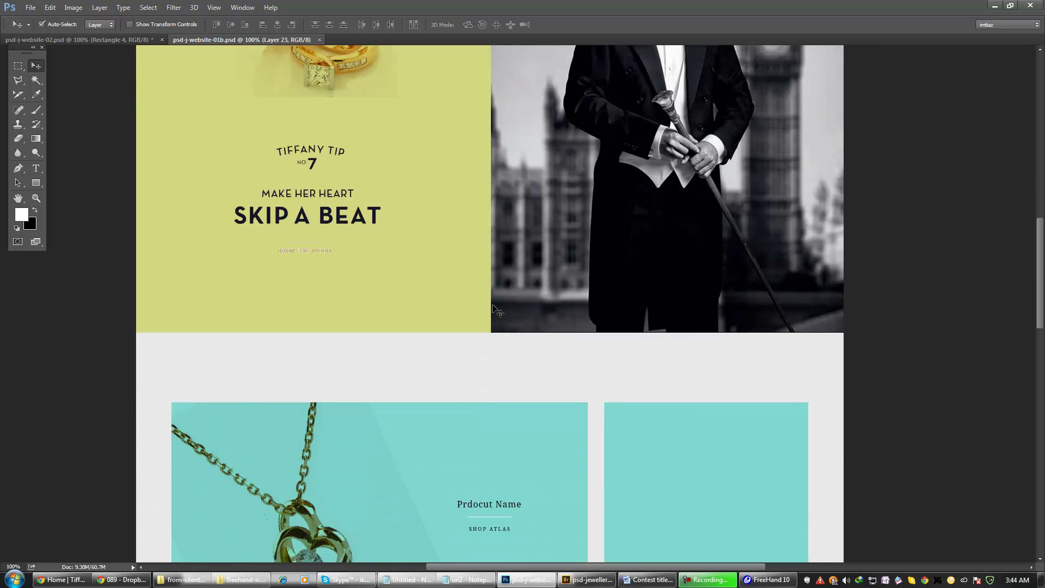
scroll(493, 308, down, 2)
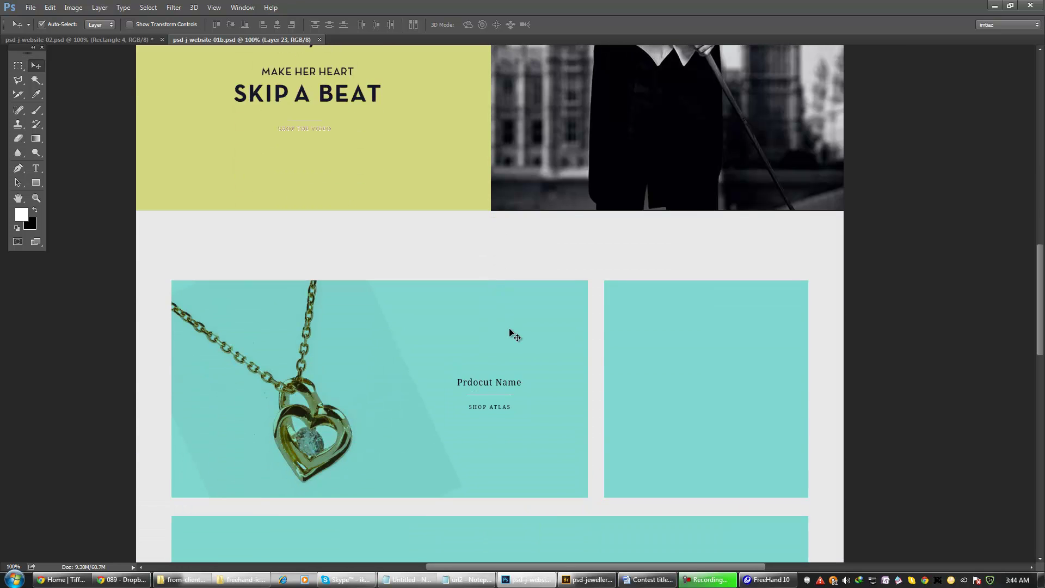